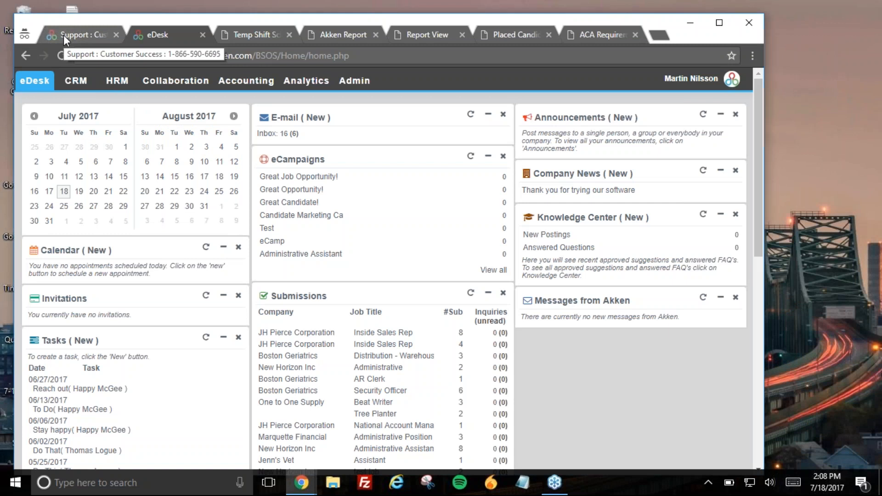
# Step: Open the "AkkenCloud New Features - July 12, 2017" announcement on the support site and review its enhancements and attached technical document
pyautogui.click(64, 35)
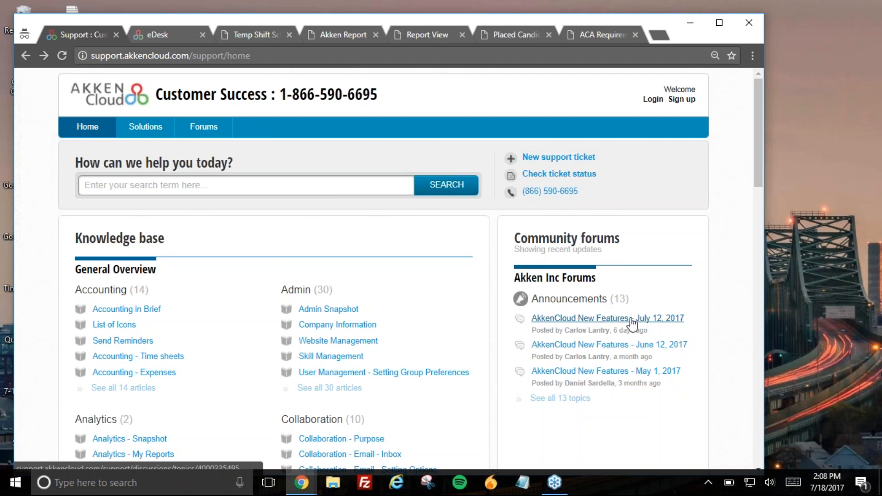
pyautogui.click(606, 325)
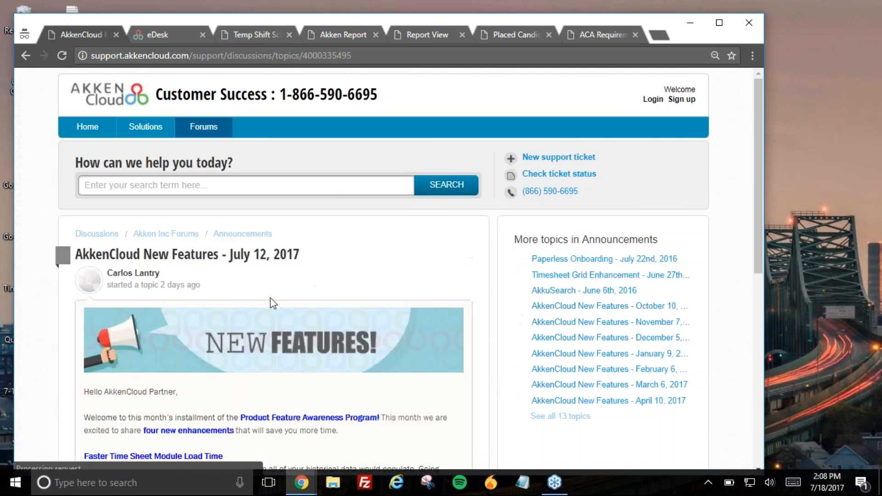
pyautogui.scroll(-1, 270, 298)
pyautogui.scroll(-3, 276, 298)
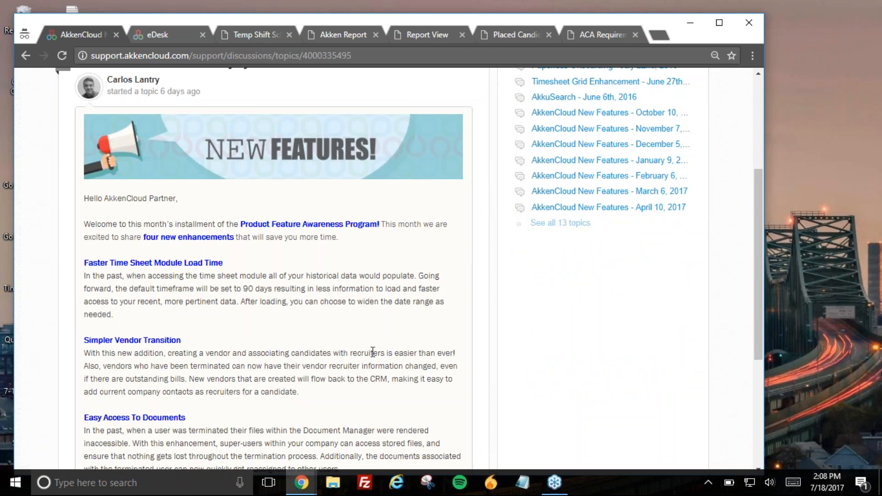
pyautogui.scroll(-3, 556, 321)
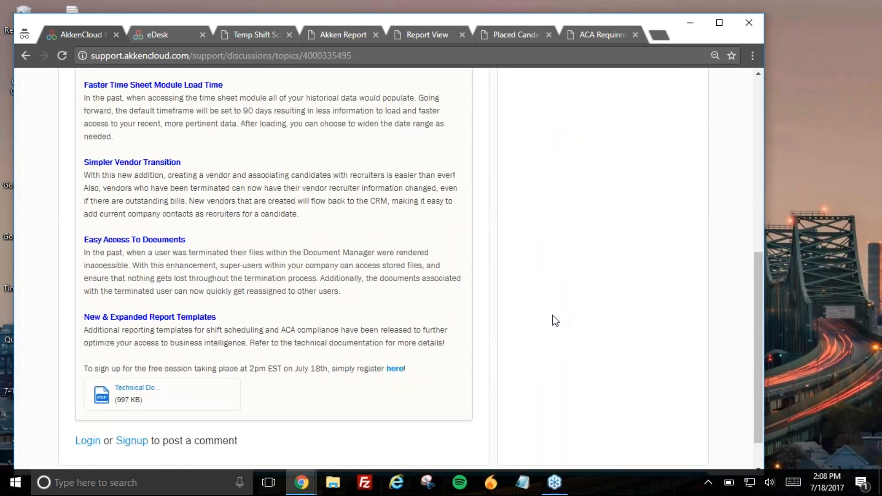
pyautogui.scroll(-1, 556, 321)
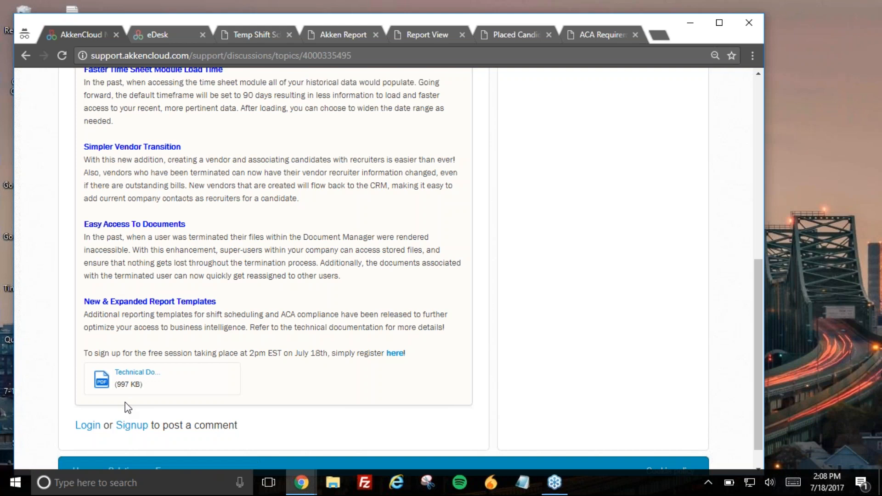
pyautogui.scroll(8, 312, 399)
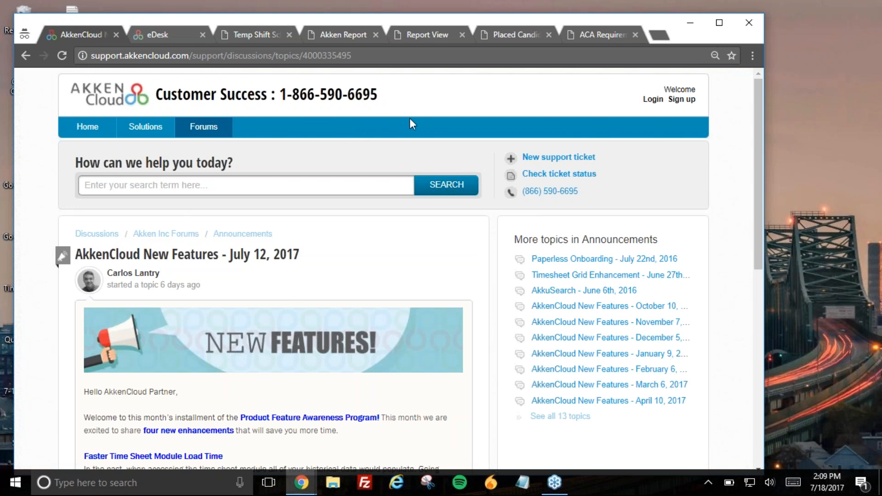
# Step: Return to the eDesk page and open the Accounting module's Time Sheets list of submitted timesheets
pyautogui.click(151, 36)
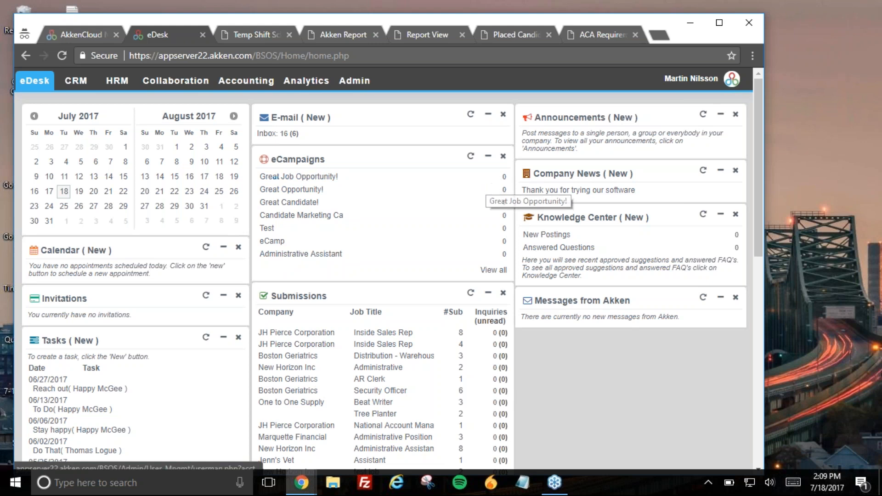
pyautogui.moveTo(262, 70)
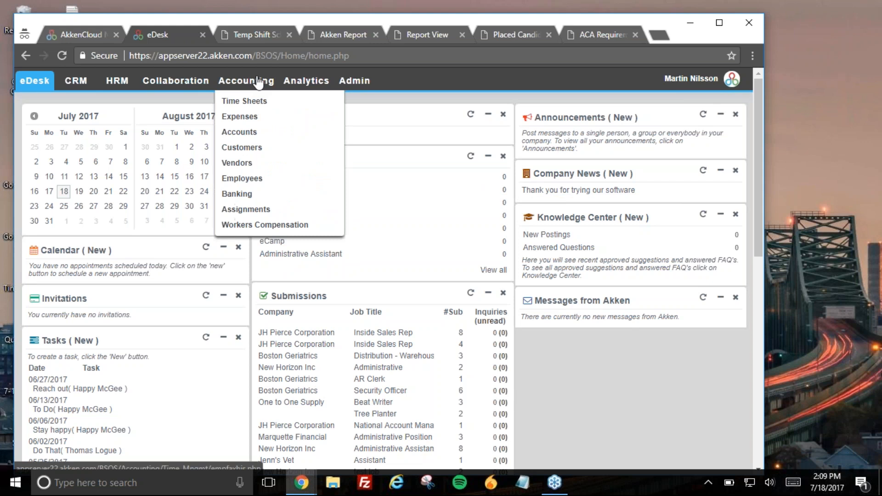
pyautogui.moveTo(252, 104)
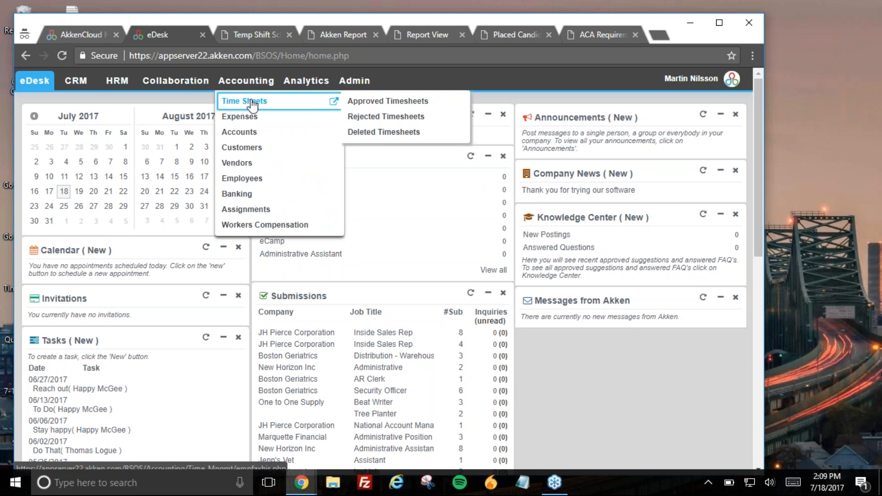
pyautogui.click(252, 105)
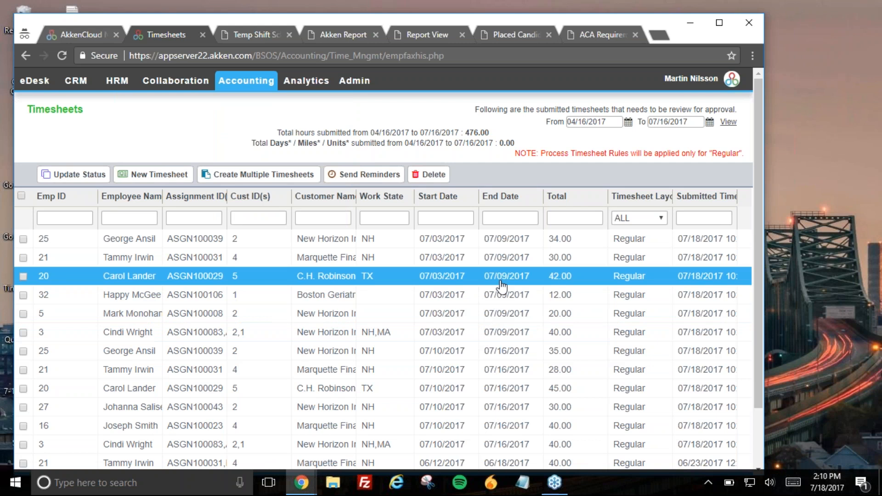
# Step: Open the Approved Timesheets list and examine its date range
pyautogui.moveTo(246, 81)
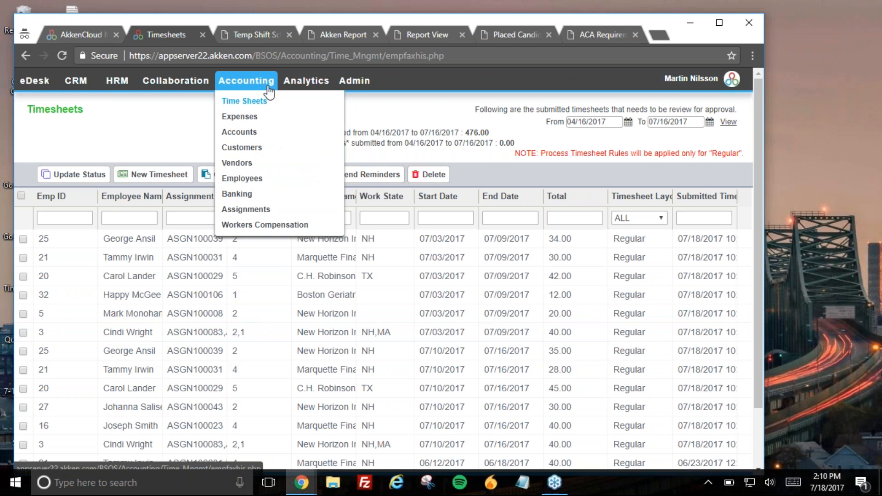
pyautogui.moveTo(257, 101)
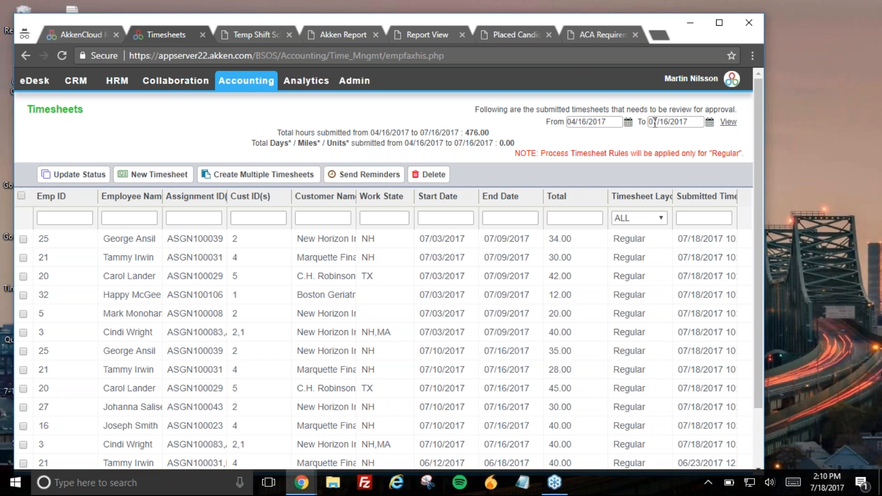
pyautogui.moveTo(294, 101)
pyautogui.click(358, 102)
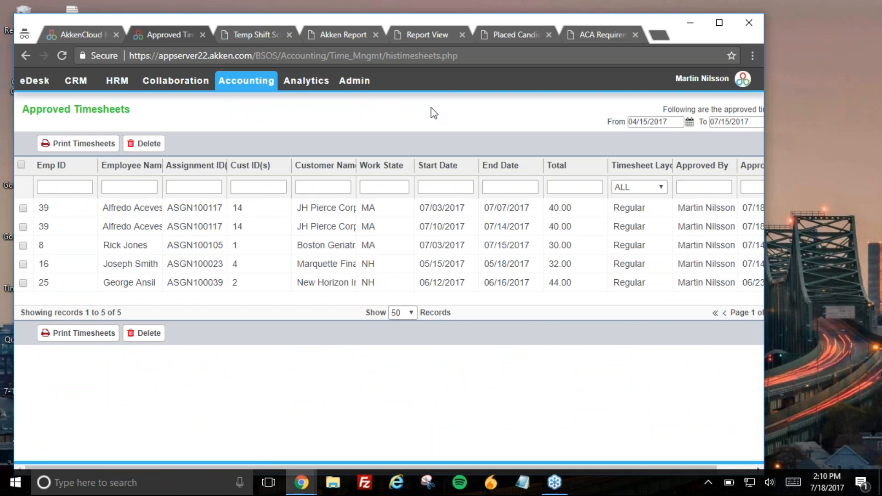
pyautogui.moveTo(246, 82)
pyautogui.click(426, 103)
# Step: Open the Rejected Timesheets list and examine its date range
pyautogui.moveTo(246, 82)
pyautogui.moveTo(251, 100)
pyautogui.click(371, 116)
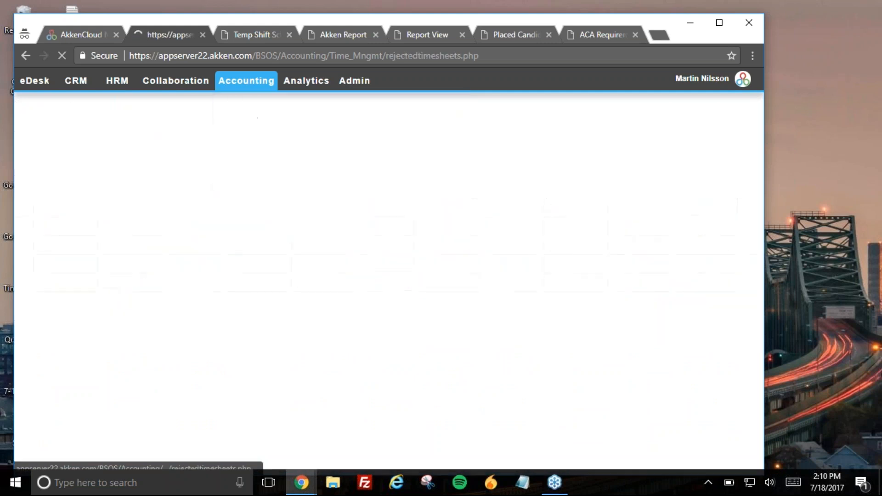
pyautogui.moveTo(242, 87)
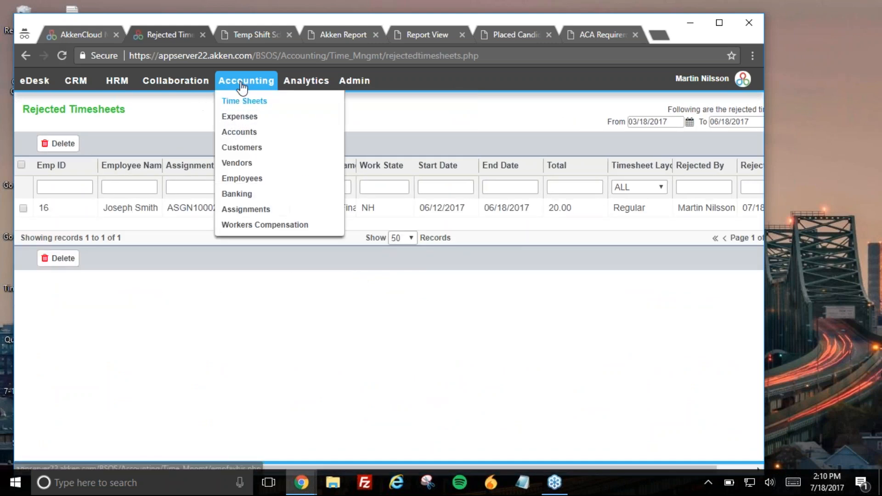
pyautogui.click(869, 14)
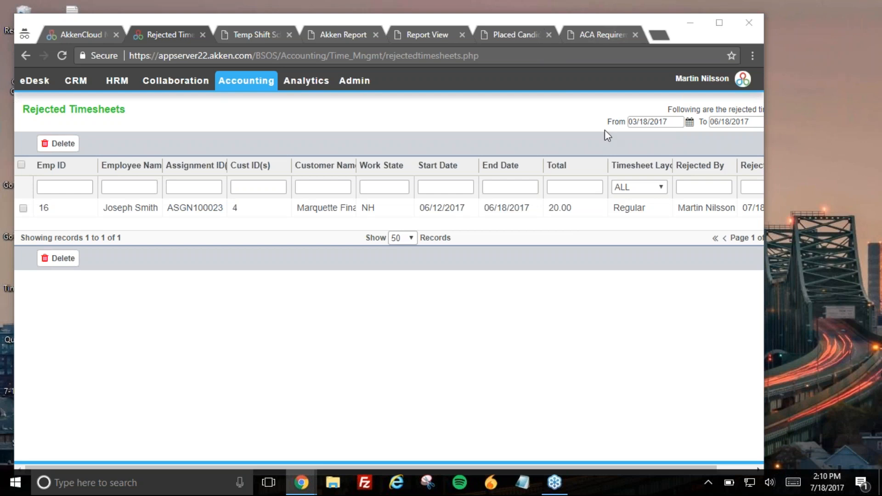
# Step: Reopen the submitted timesheets list and filter it by the first name of the first listed employee
pyautogui.moveTo(245, 85)
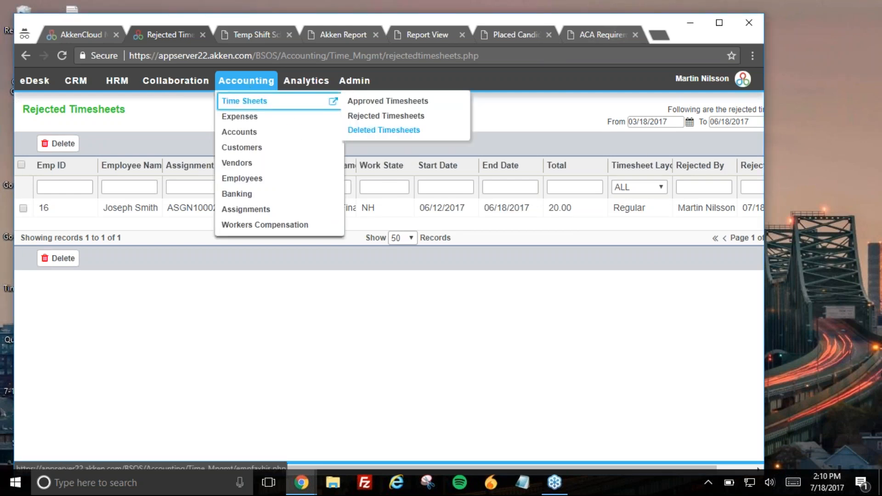
pyautogui.click(237, 102)
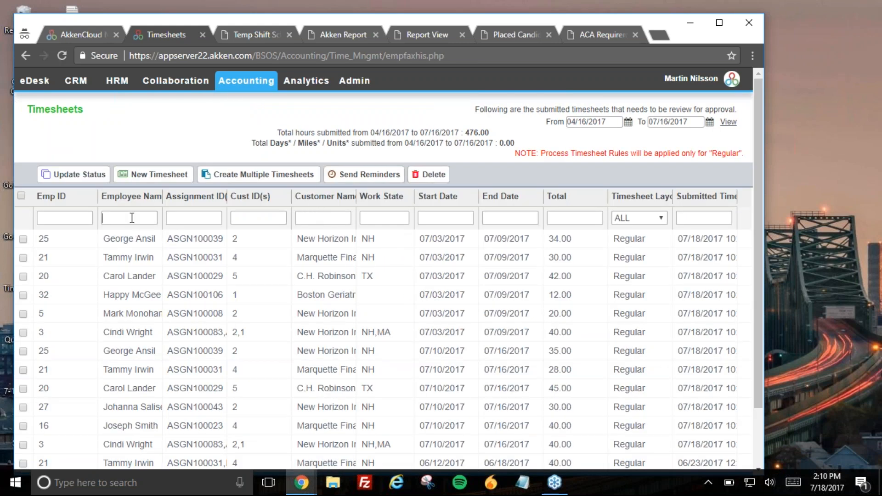
pyautogui.write('orge')
pyautogui.press('Return')
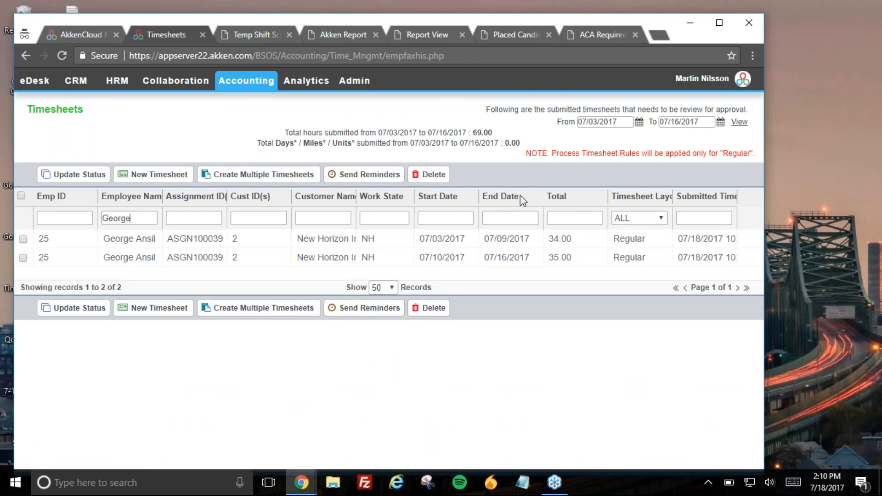
# Step: Set the timesheet range's start date to 07/10/2017, reload the list and filter it again by the same employee's first name
pyautogui.click(500, 238)
pyautogui.click(597, 122)
pyautogui.write('7')
pyautogui.click(841, 114)
pyautogui.click(738, 122)
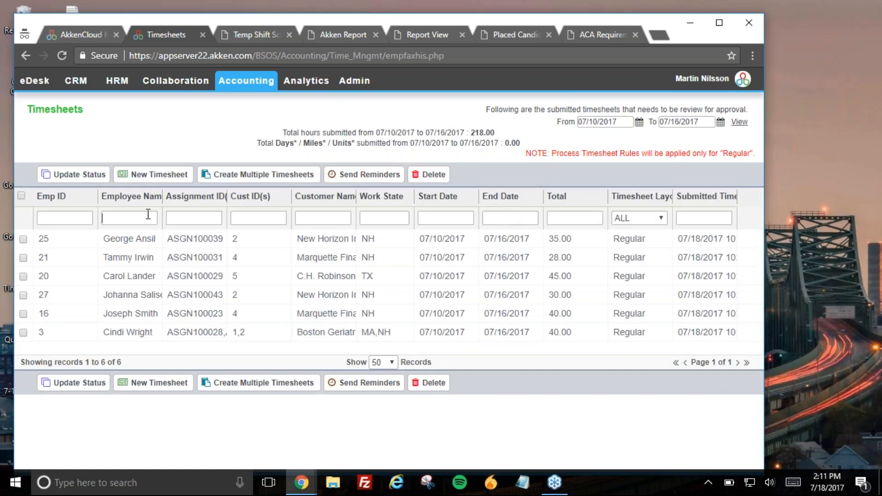
pyautogui.write('george')
pyautogui.press('Return')
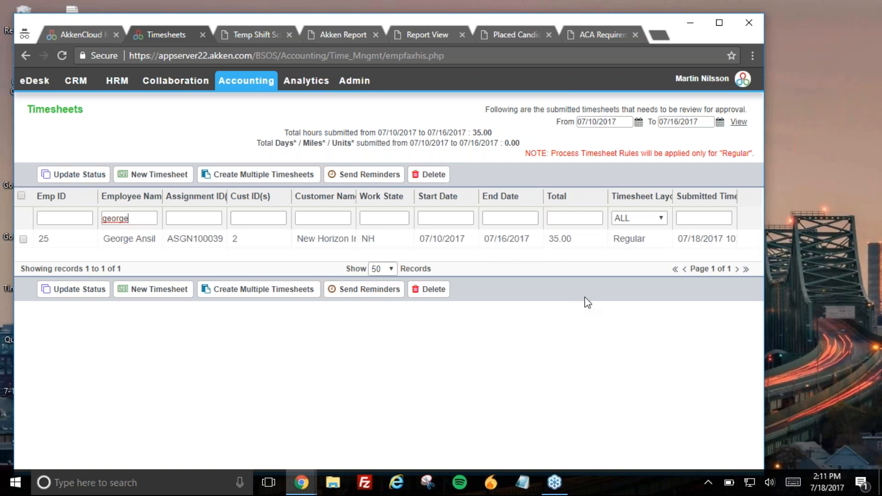
# Step: Open the Document Manager in the Collaboration module to view the web folders
pyautogui.moveTo(251, 94)
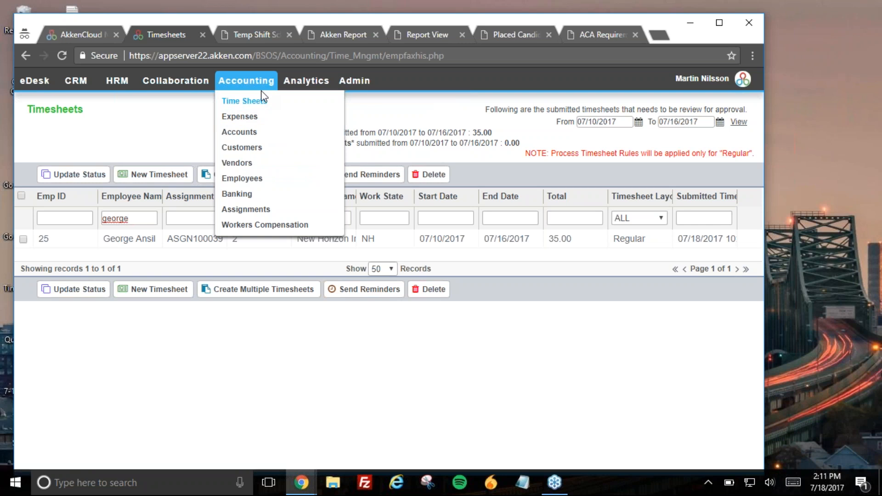
pyautogui.moveTo(204, 85)
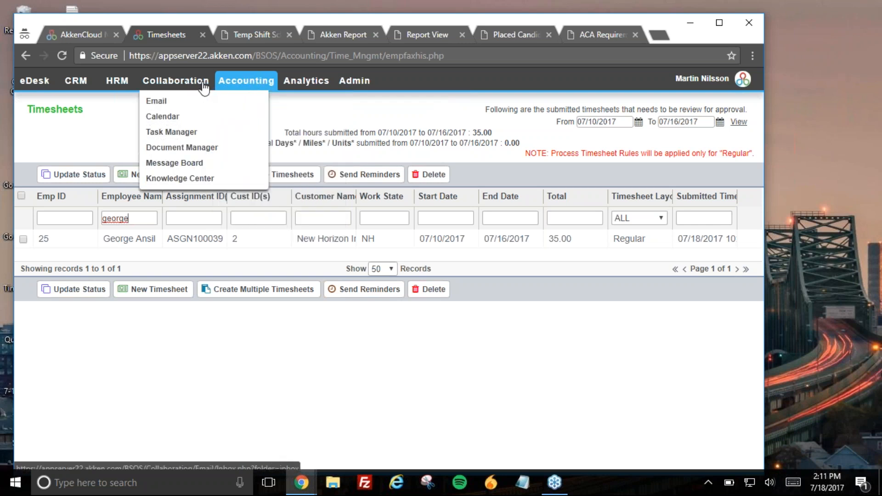
pyautogui.click(203, 154)
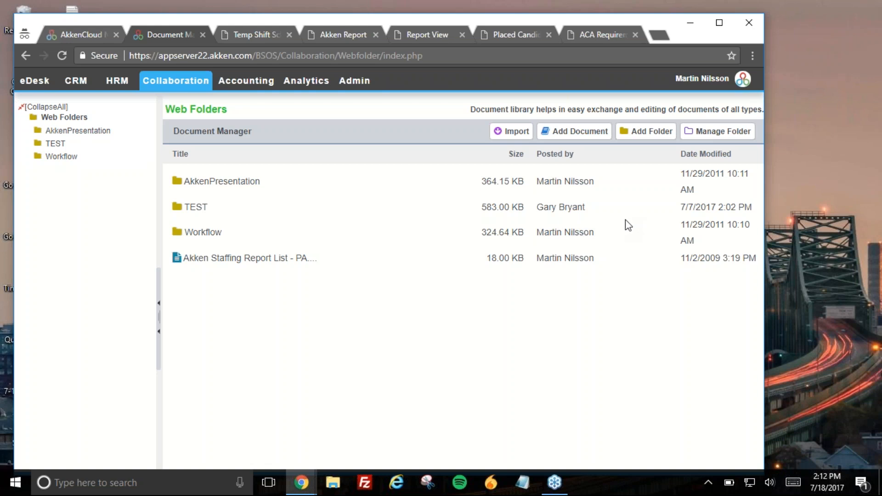
# Step: Open User Management in the Admin module
pyautogui.moveTo(183, 95)
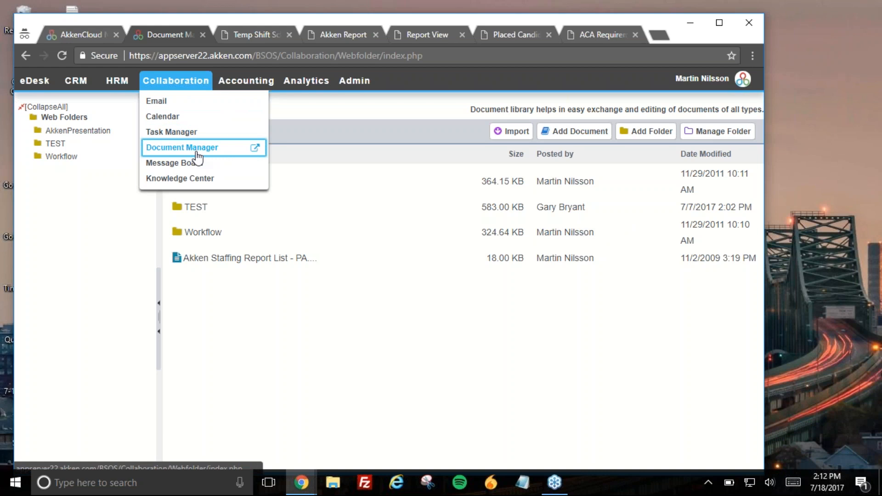
pyautogui.moveTo(353, 94)
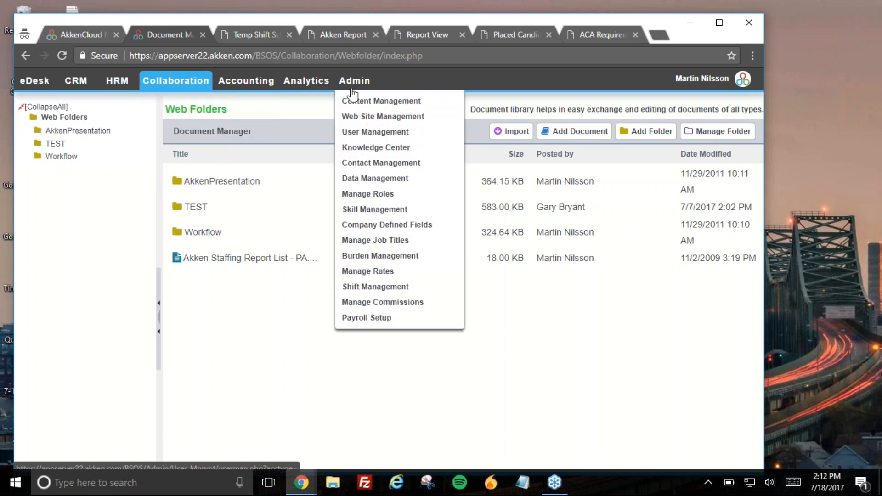
pyautogui.click(366, 133)
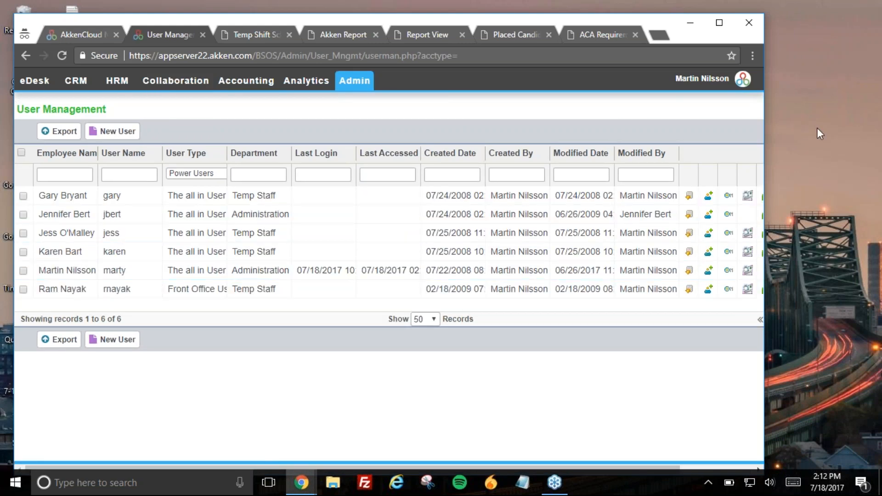
# Step: Maximize the browser window so the user list's full width, including the row action icons, fits on screen
pyautogui.click(856, 142)
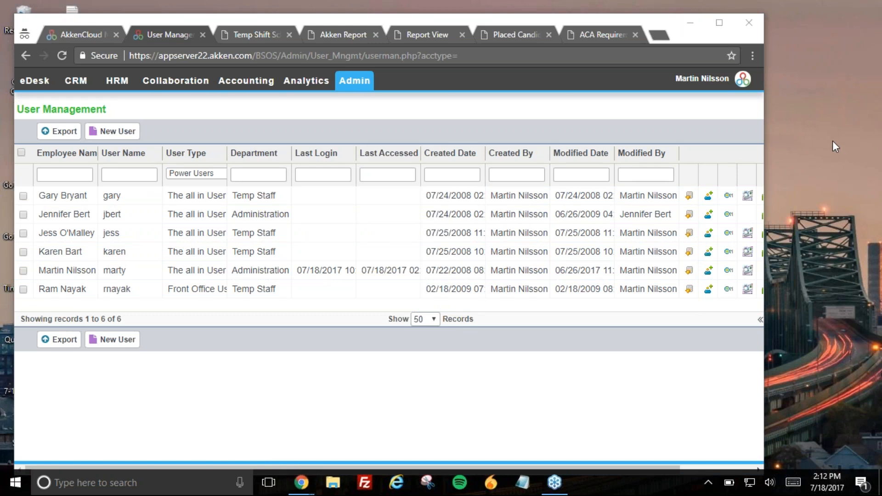
pyautogui.moveTo(669, 26); pyautogui.dragTo(552, 18)
pyautogui.moveTo(358, 460)
pyautogui.mouseDown()
pyautogui.moveTo(420, 458)
pyautogui.moveTo(345, 459)
pyautogui.mouseUp()
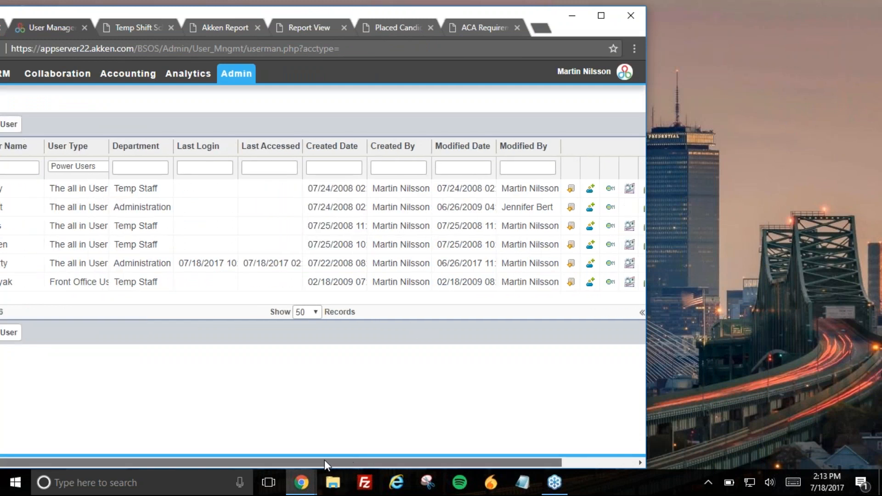
pyautogui.moveTo(278, 14); pyautogui.dragTo(386, 0)
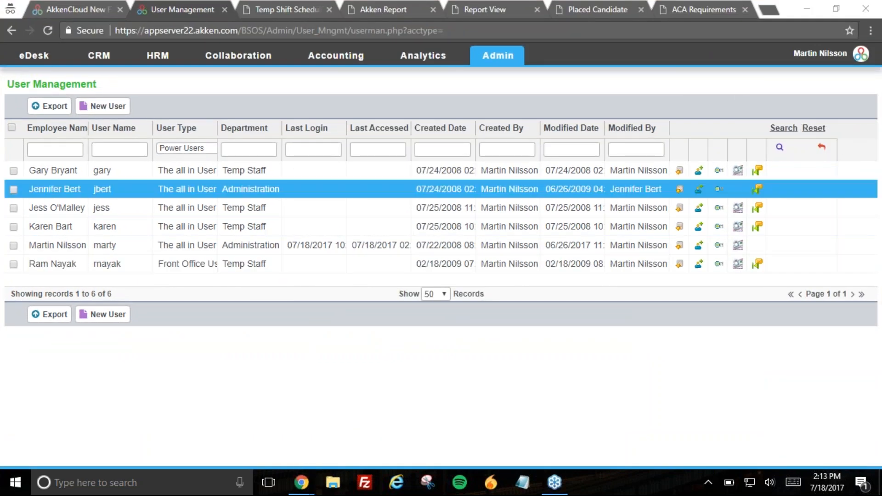
# Step: Open the deactivation settings for the first listed user and transfer ownership of their records to the second listed user
pyautogui.click(756, 172)
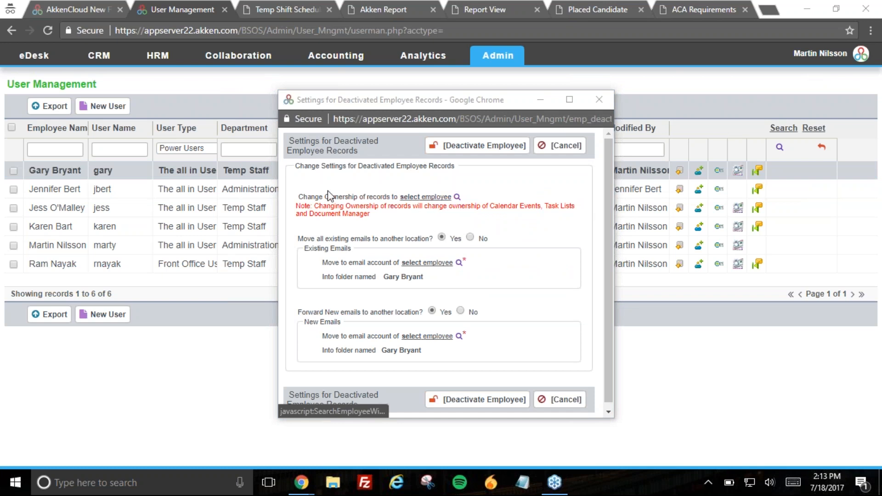
pyautogui.click(439, 197)
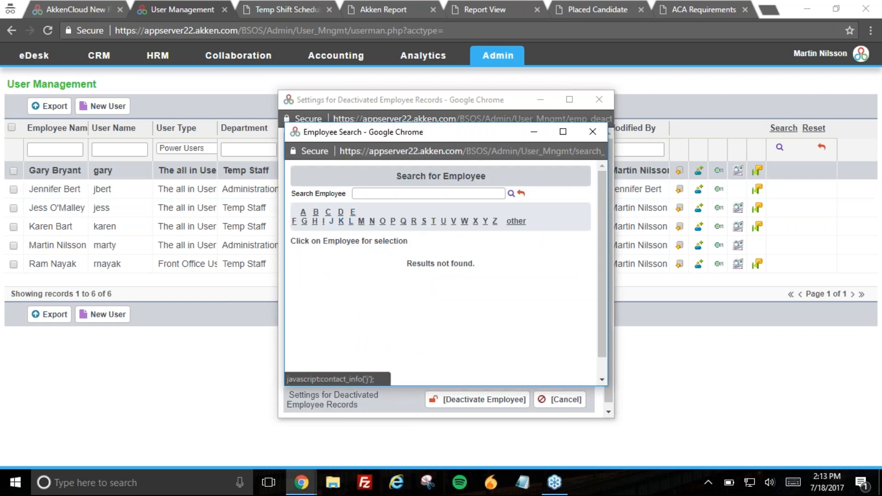
pyautogui.click(316, 212)
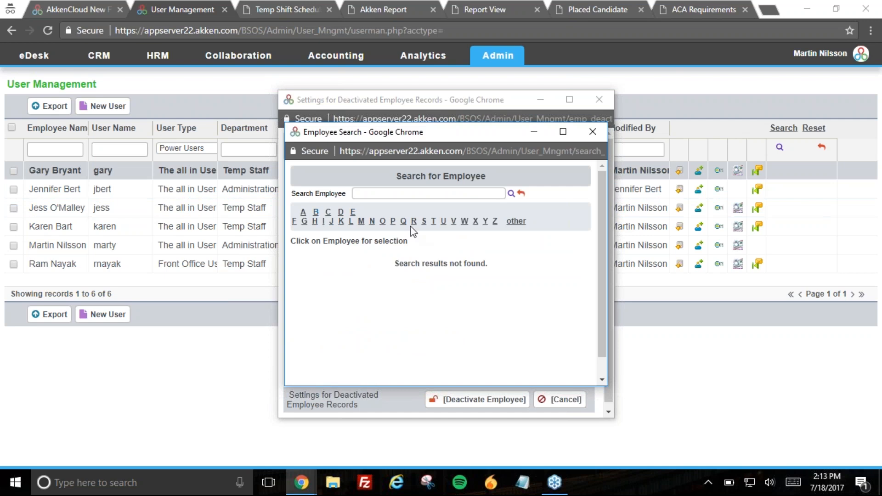
pyautogui.click(331, 222)
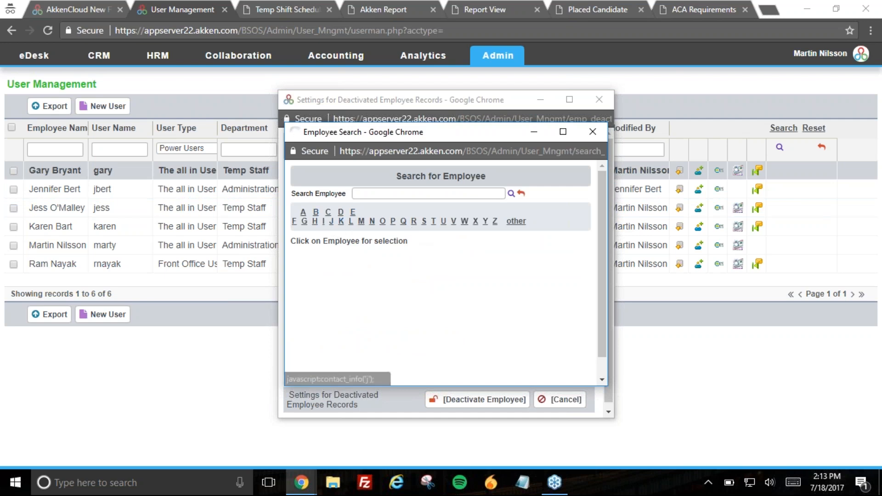
pyautogui.click(328, 265)
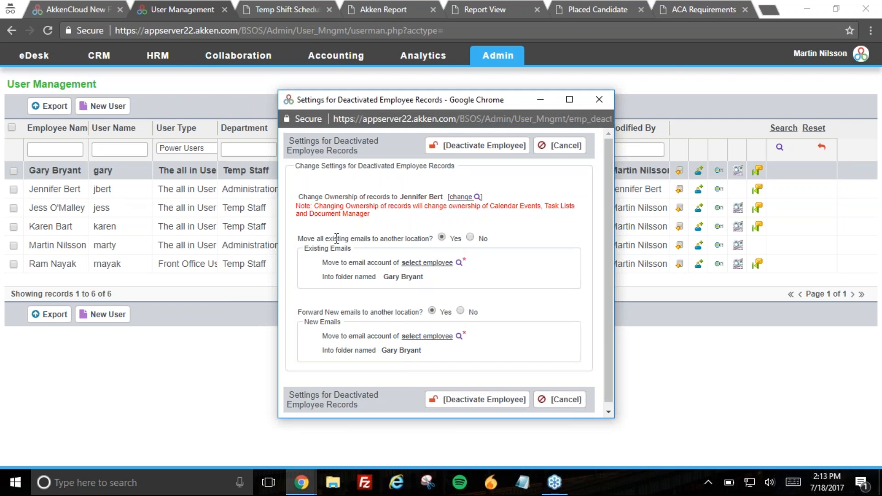
# Step: Choose not to move existing emails or forward new emails for the selected user, and deactivate that employee
pyautogui.click(461, 311)
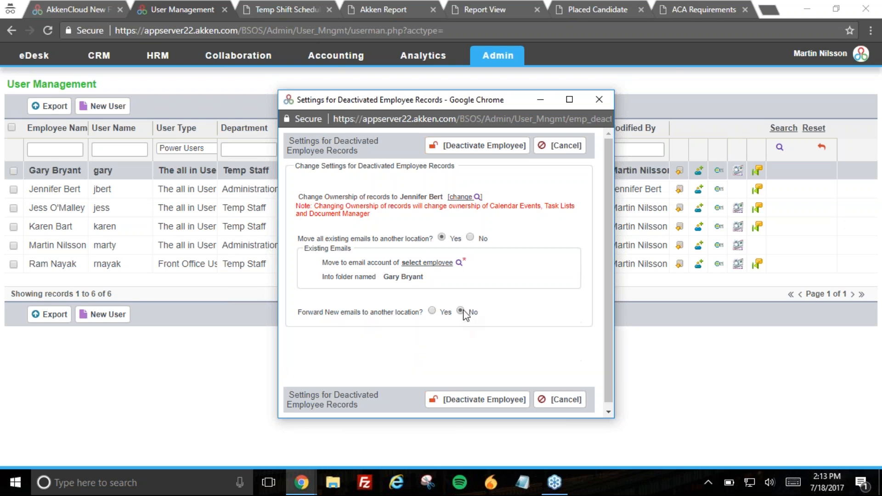
pyautogui.click(470, 238)
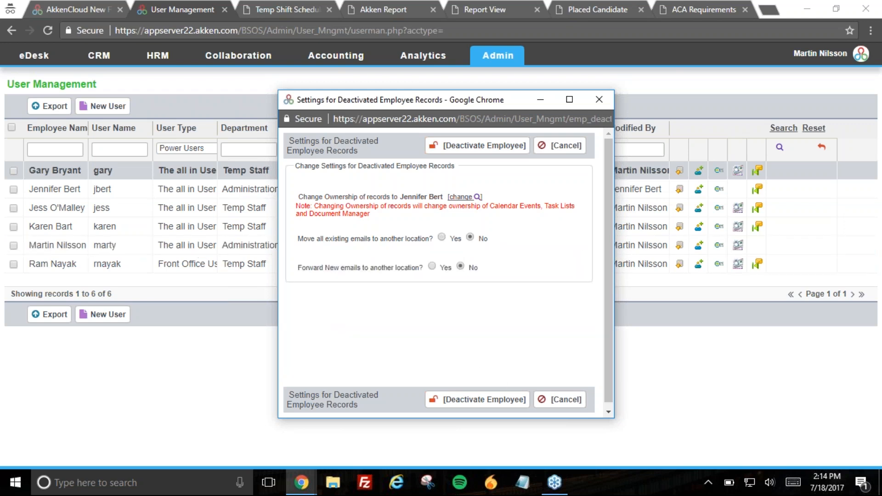
pyautogui.click(493, 150)
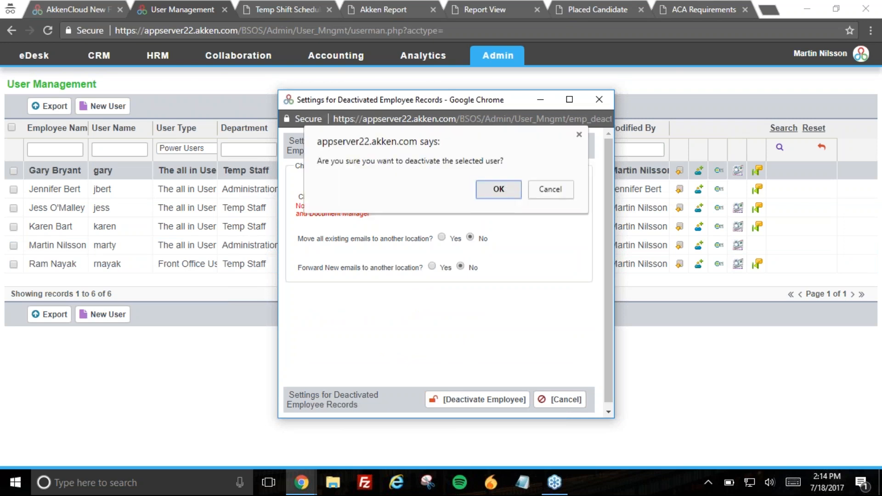
pyautogui.click(501, 189)
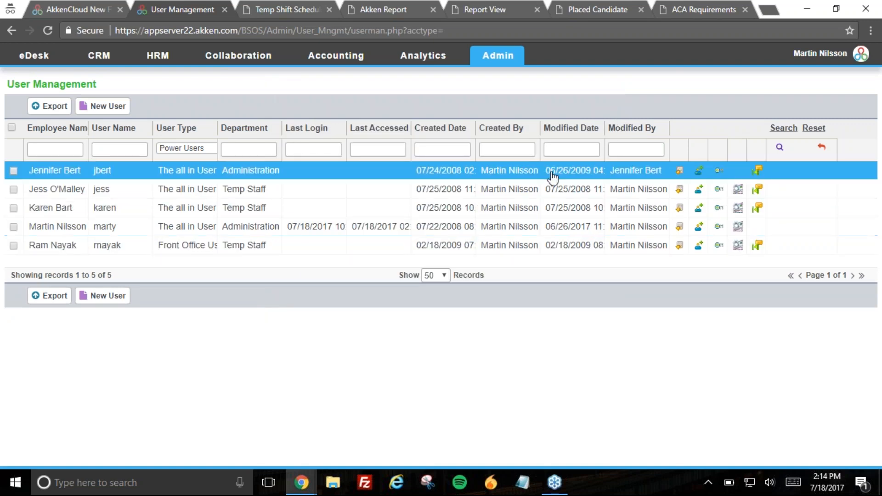
# Step: Open the Document Manager in the Collaboration module to check who posted the web folders
pyautogui.moveTo(166, 55)
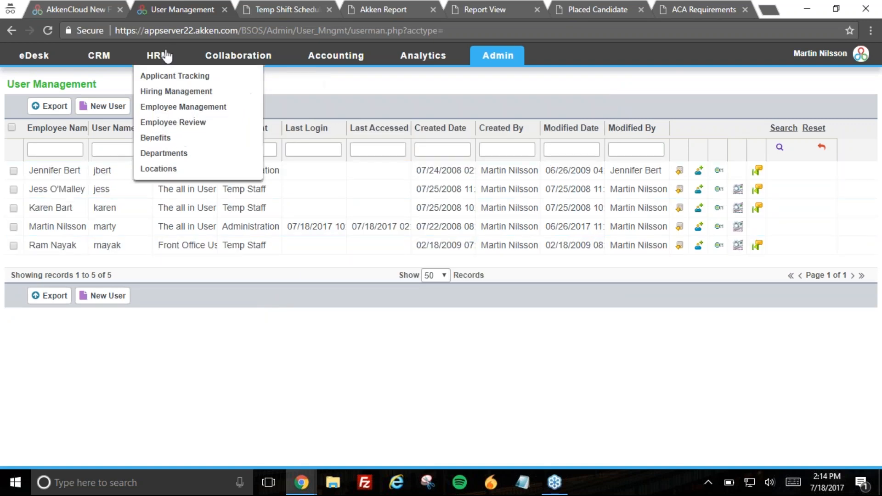
pyautogui.moveTo(232, 57)
pyautogui.click(303, 122)
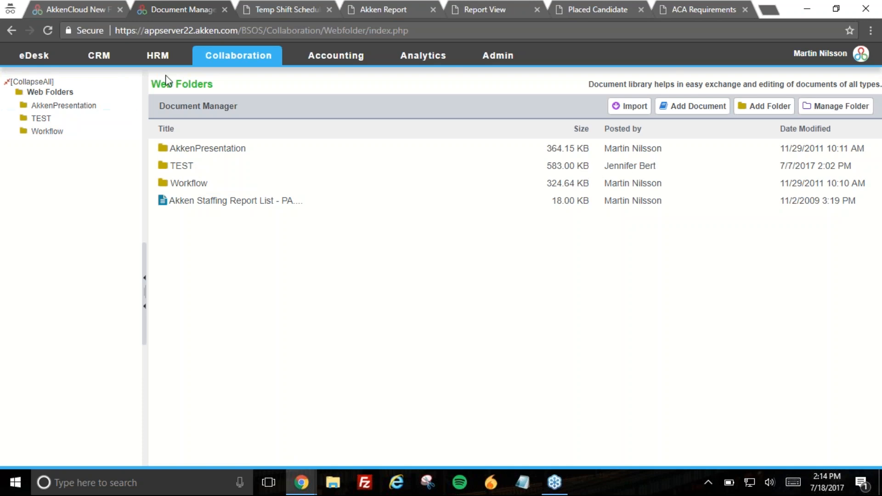
# Step: Open the CRM Candidates list and the Companies list to check the owners of the company records
pyautogui.moveTo(115, 62)
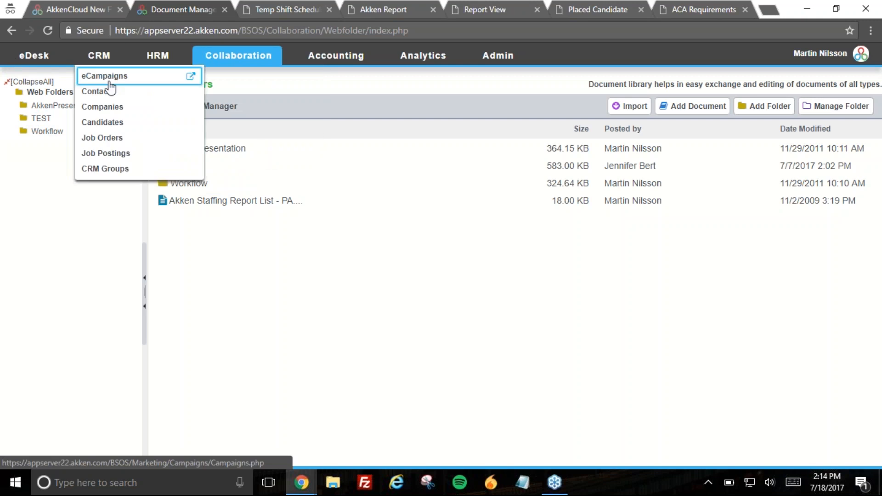
pyautogui.click(112, 122)
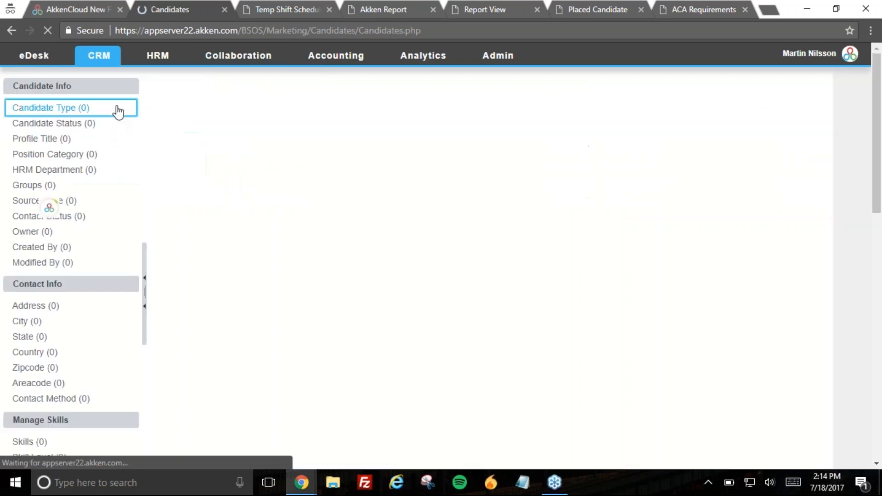
pyautogui.moveTo(99, 56)
pyautogui.click(104, 110)
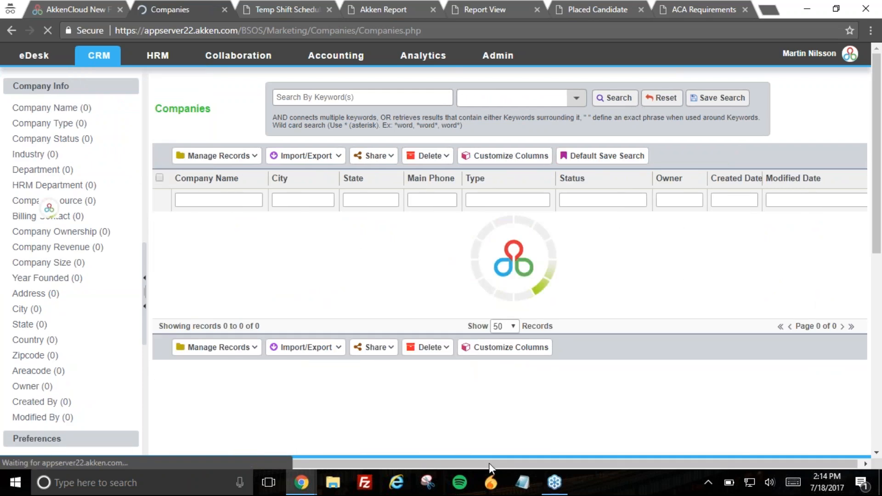
pyautogui.moveTo(505, 460); pyautogui.dragTo(620, 456)
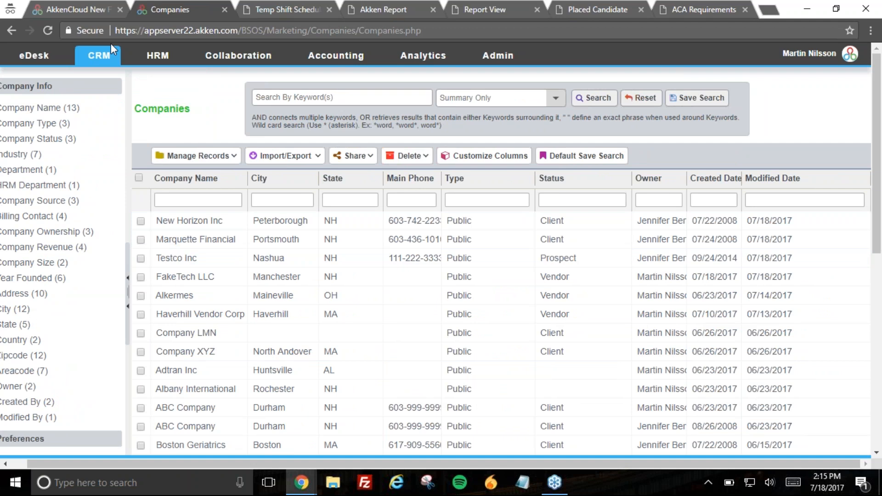
# Step: Open the CRM Contacts list and filter the Owner column by the new owner's first name
pyautogui.moveTo(110, 54)
pyautogui.click(108, 91)
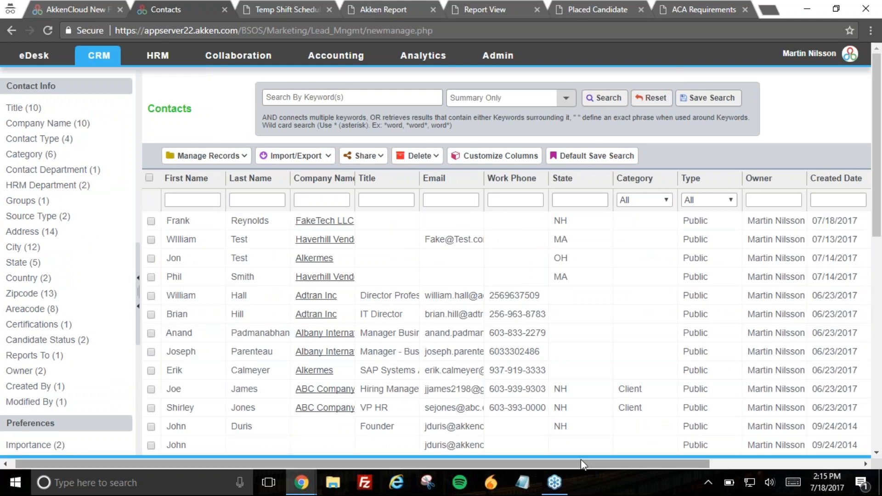
pyautogui.moveTo(581, 465); pyautogui.dragTo(727, 466)
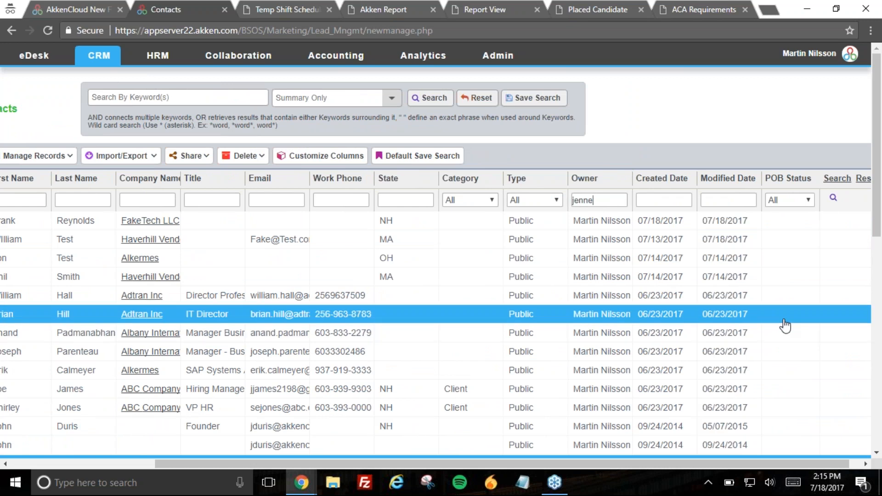
pyautogui.press('Return')
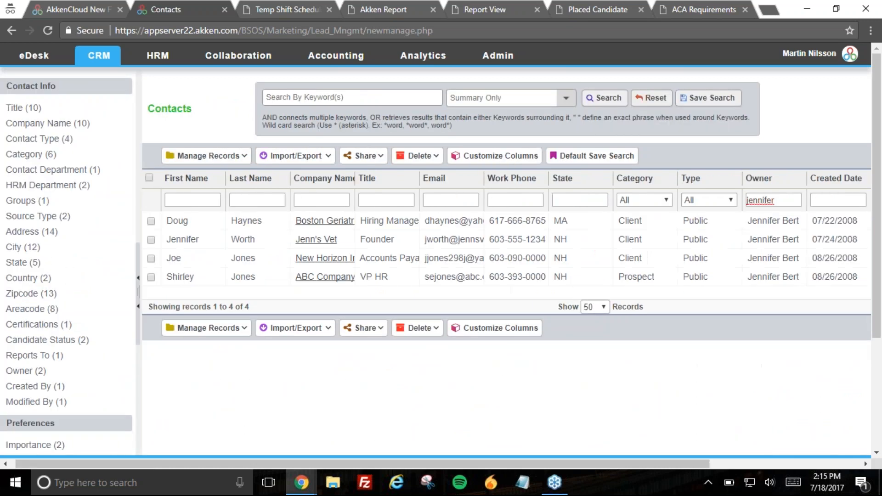
pyautogui.moveTo(377, 463); pyautogui.dragTo(498, 364)
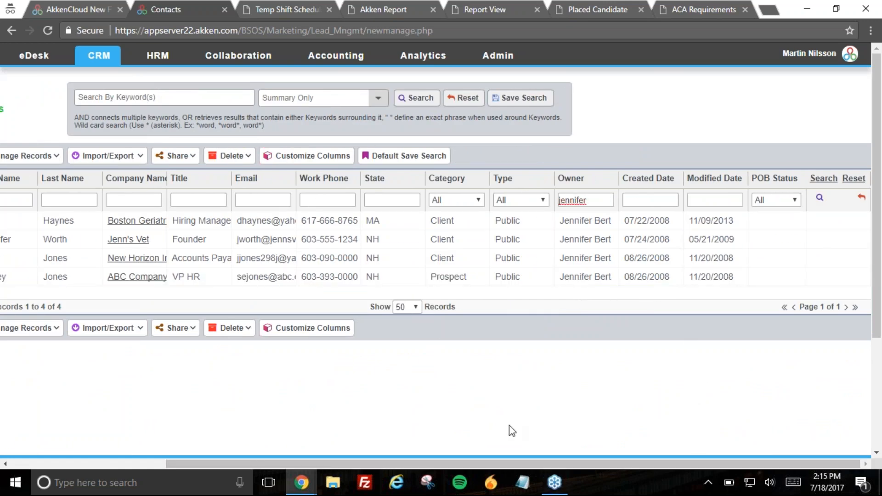
pyautogui.moveTo(440, 462); pyautogui.dragTo(191, 448)
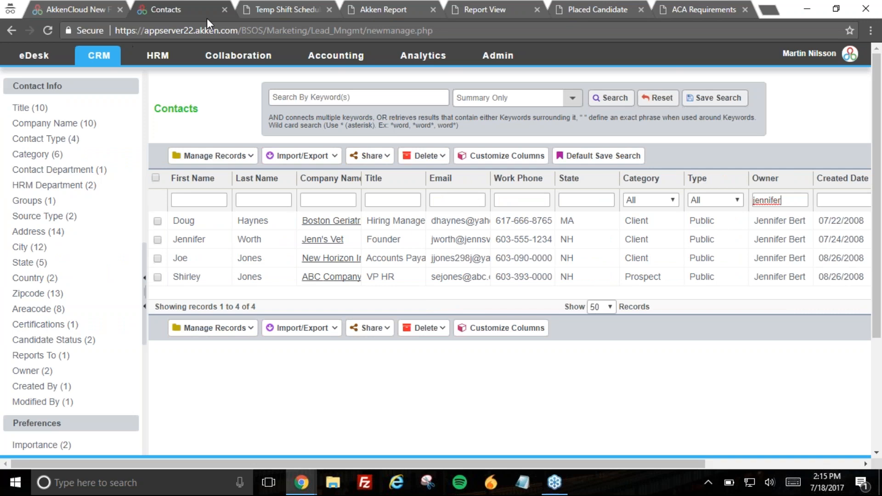
pyautogui.moveTo(207, 55)
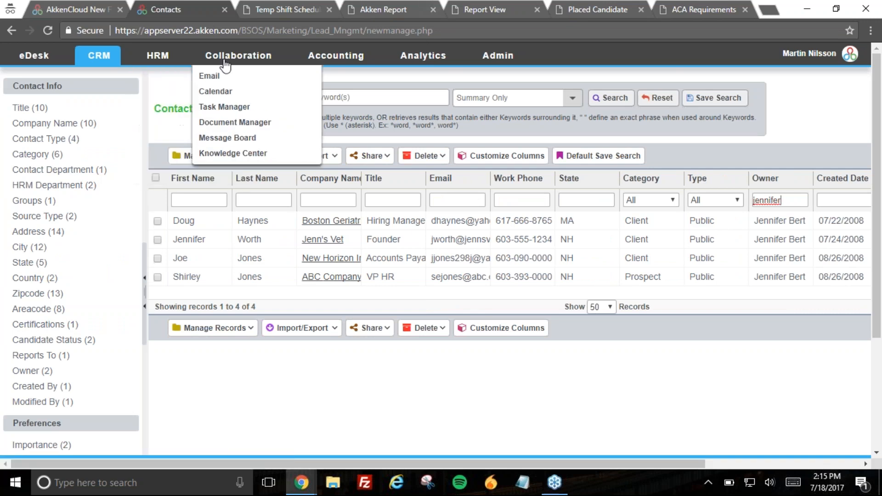
pyautogui.click(241, 58)
pyautogui.moveTo(256, 57)
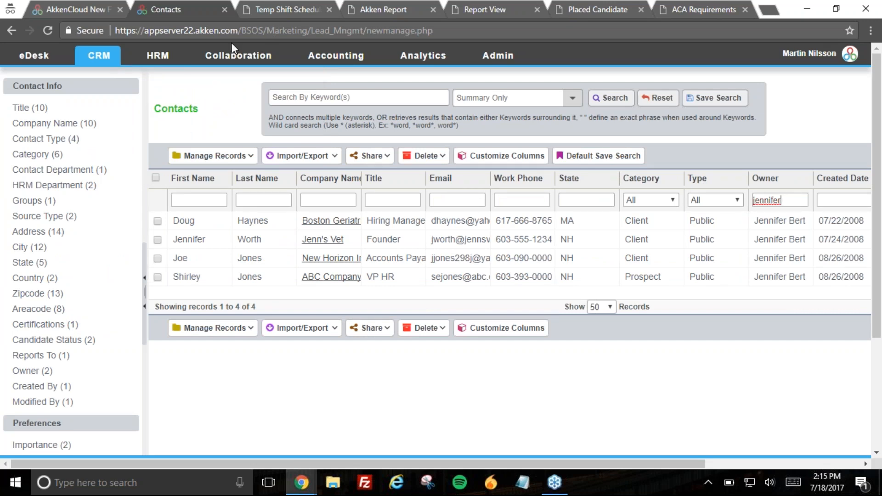
pyautogui.moveTo(310, 57)
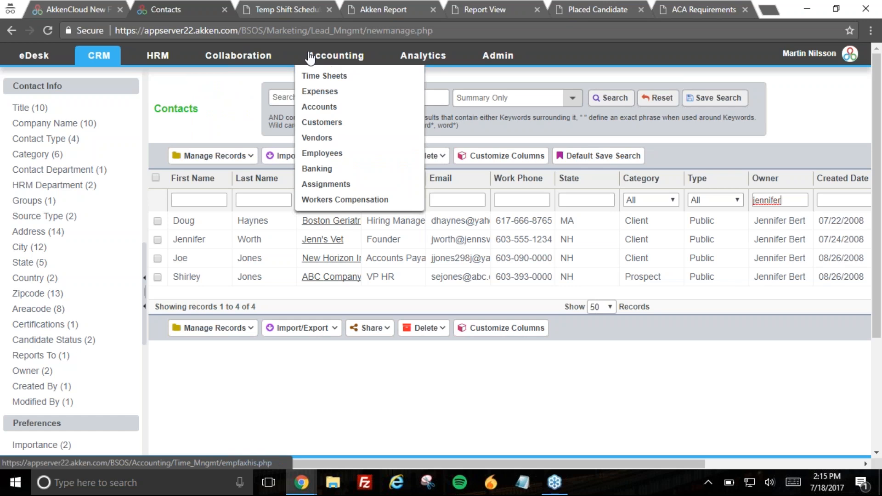
pyautogui.moveTo(423, 59)
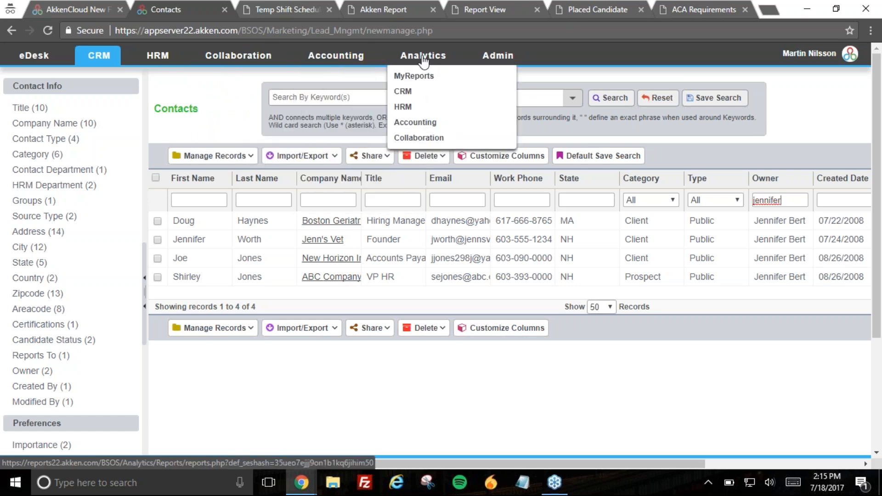
# Step: Open the CRM reports in Analytics and view the customization filters of the Short Listed Candidates by Job report
pyautogui.click(423, 58)
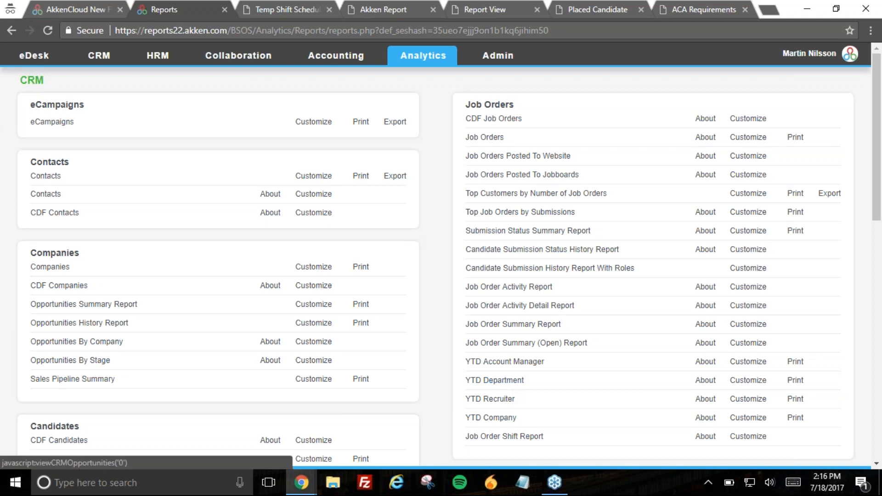
pyautogui.scroll(-3, 103, 366)
pyautogui.scroll(3, 462, 69)
pyautogui.scroll(-3, 78, 312)
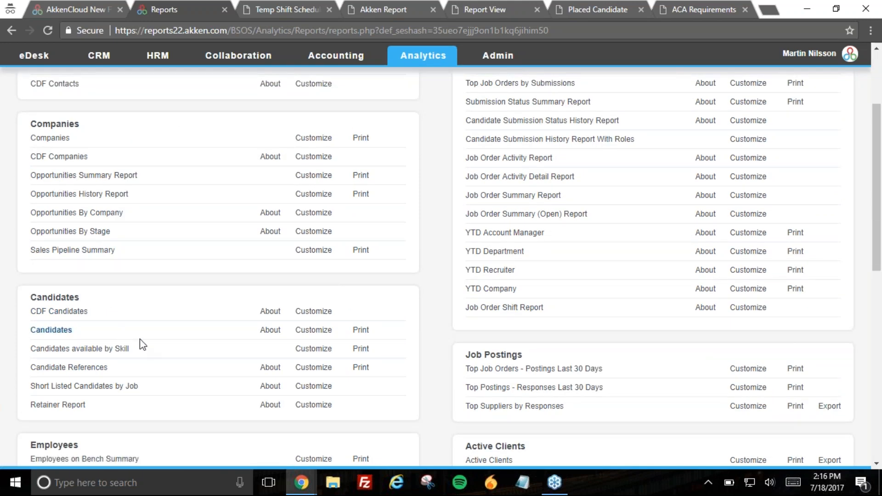
pyautogui.scroll(-2, 191, 367)
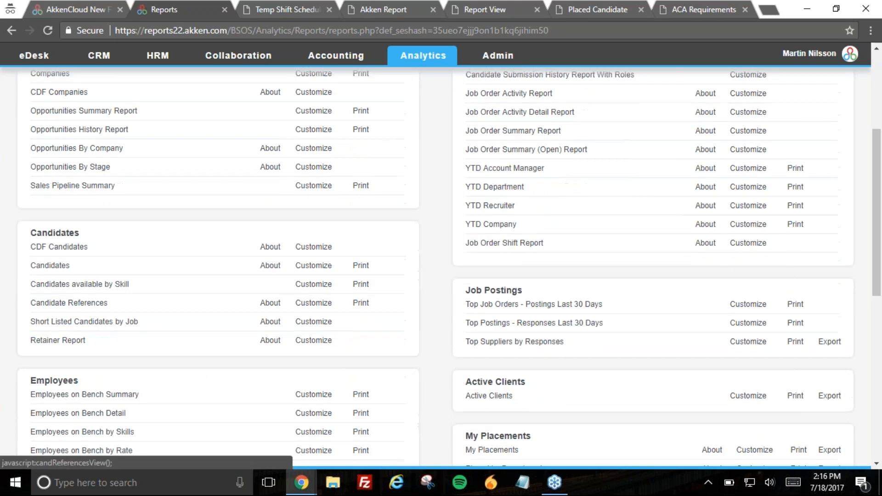
pyautogui.click(312, 323)
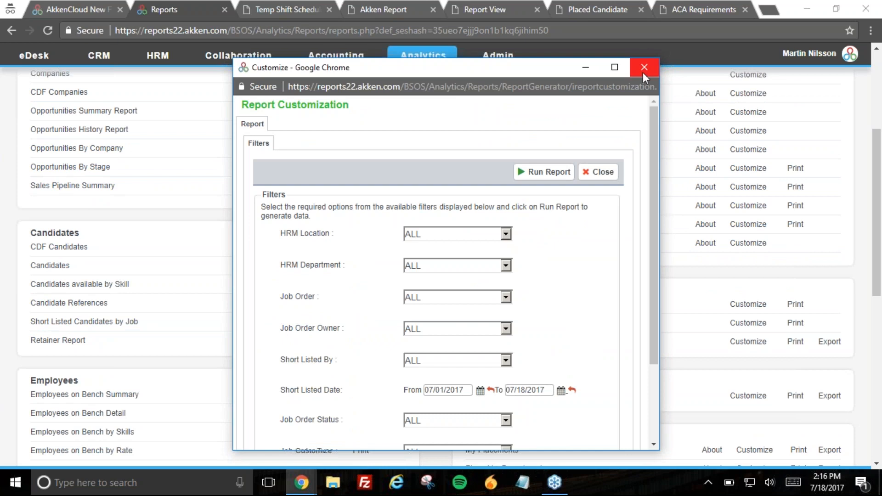
pyautogui.click(643, 68)
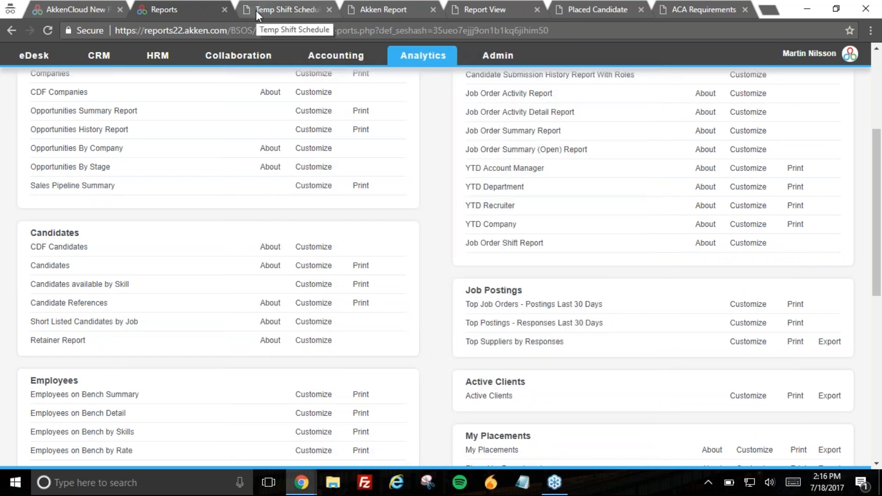
# Step: Examine the generated Short Listed Candidates By Job report, including its selected filters and Shift Name column, and close it
pyautogui.click(354, 8)
pyautogui.scroll(20, 441, 252)
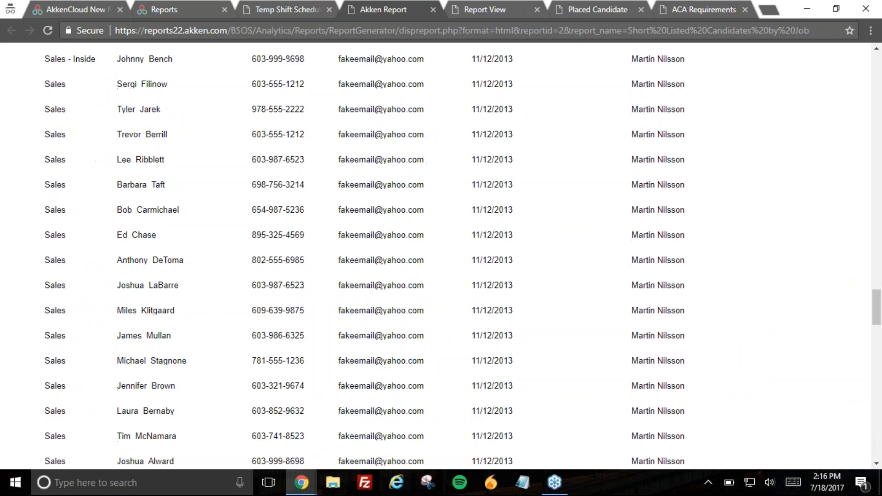
pyautogui.scroll(10, 70, 179)
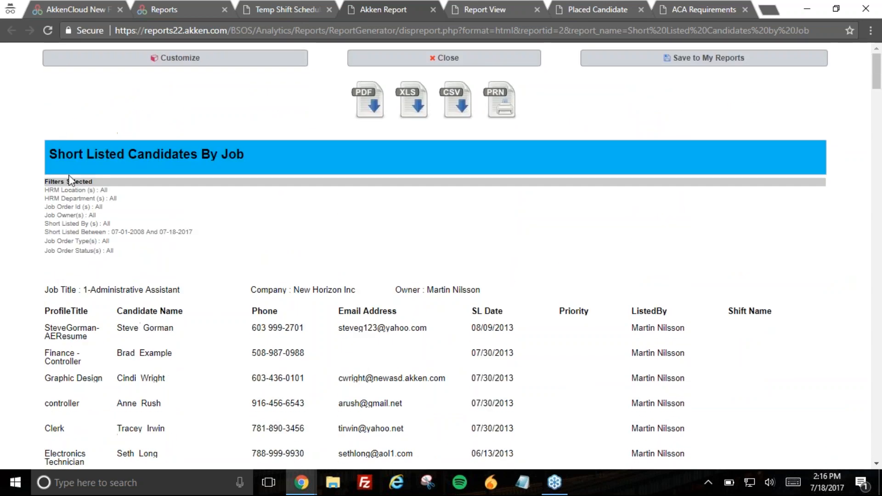
pyautogui.scroll(-7, 320, 275)
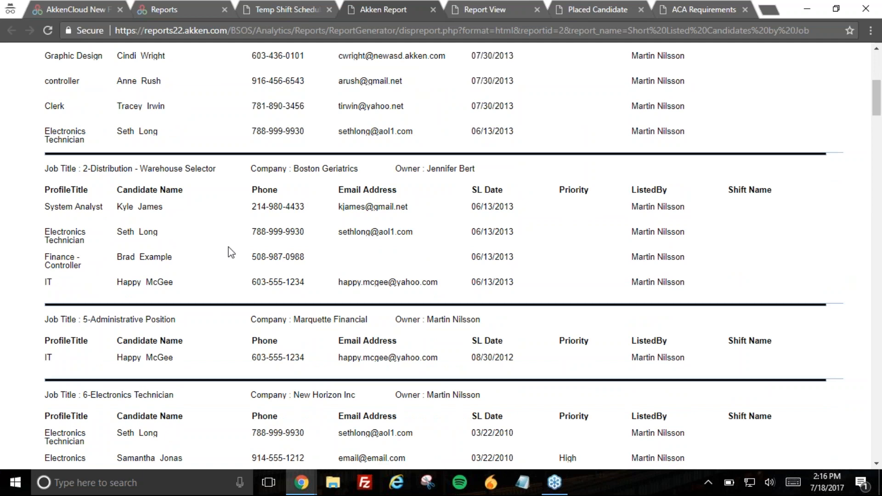
pyautogui.scroll(4, 231, 252)
pyautogui.scroll(2, 739, 339)
pyautogui.scroll(-15, 560, 330)
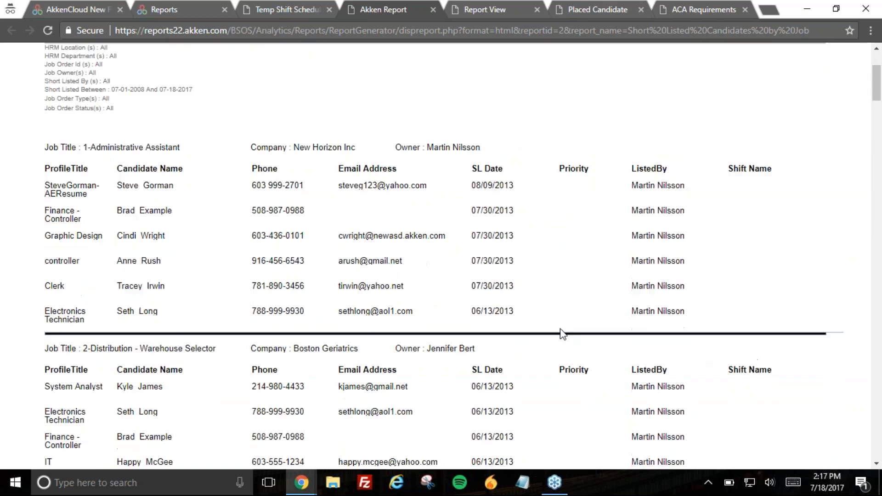
pyautogui.scroll(-20, 558, 330)
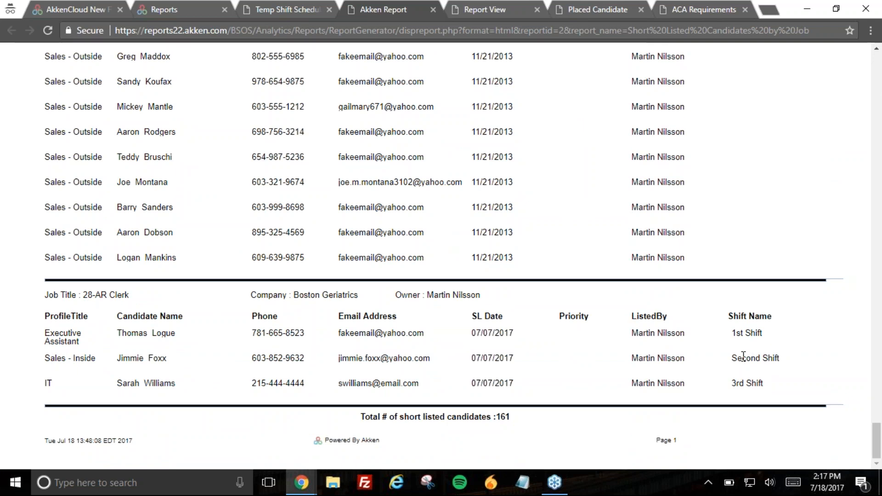
pyautogui.scroll(1, 850, 381)
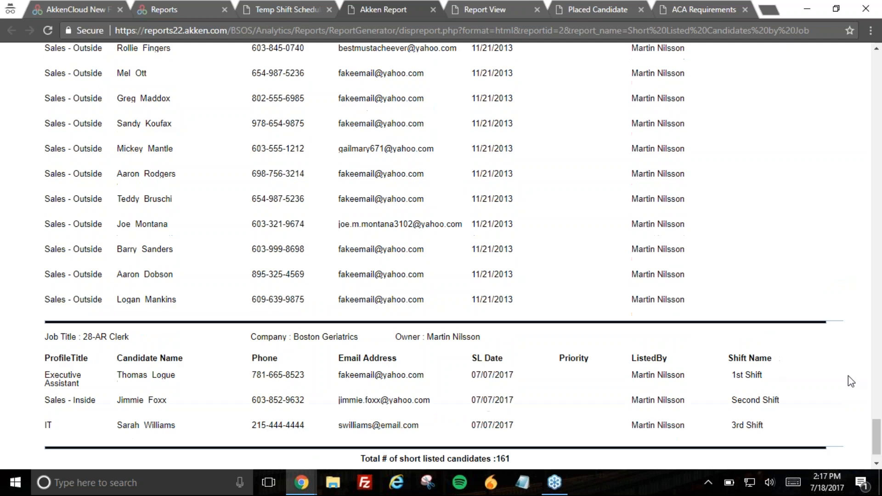
pyautogui.scroll(7, 848, 382)
pyautogui.scroll(-4, 735, 345)
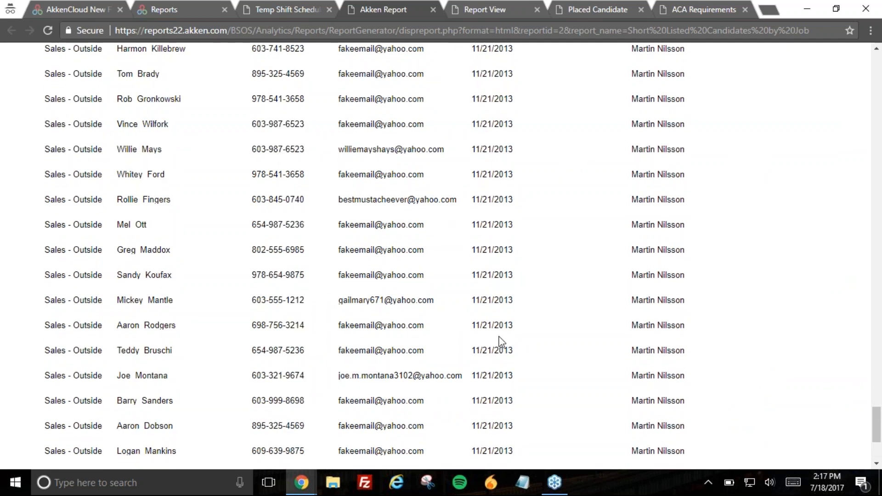
pyautogui.scroll(-3, 501, 342)
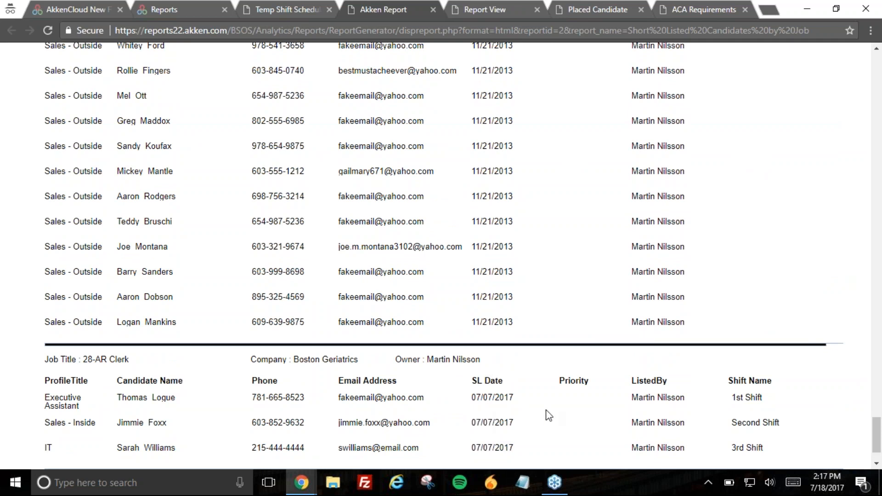
pyautogui.scroll(20, 484, 364)
pyautogui.scroll(-16, 496, 365)
pyautogui.scroll(-5, 533, 370)
pyautogui.scroll(4, 531, 370)
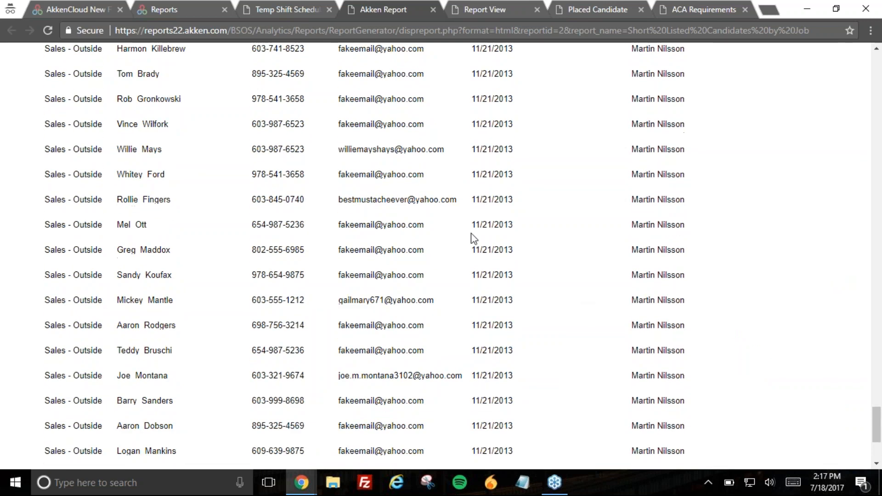
pyautogui.scroll(4, 804, 285)
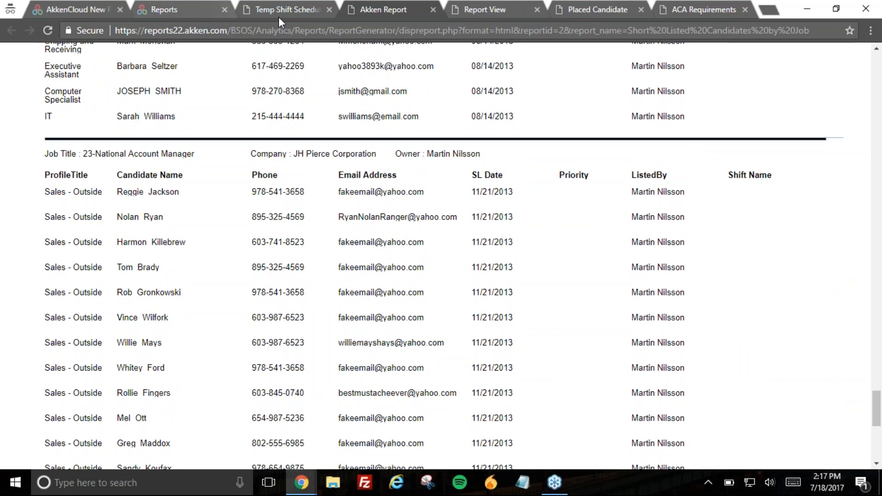
pyautogui.click(432, 10)
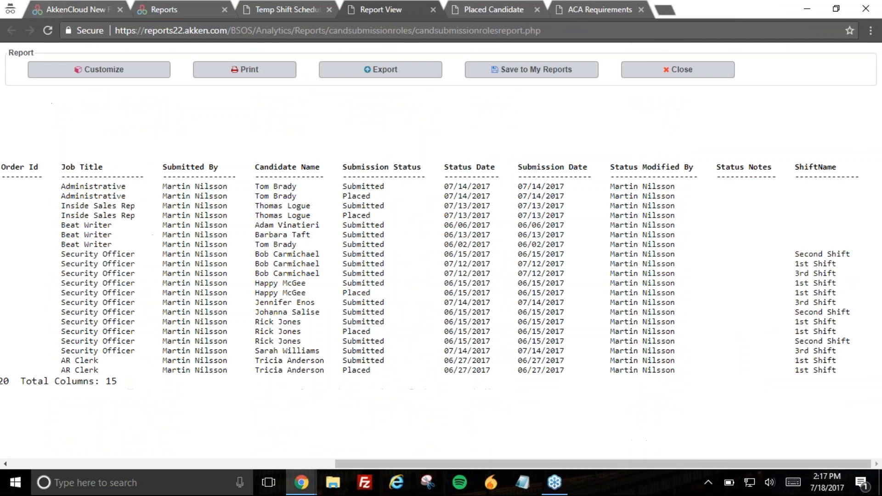
# Step: View the customization filters of the Candidate Submission History Report With Roles under Job Orders, including ShiftName, and close them
pyautogui.click(184, 8)
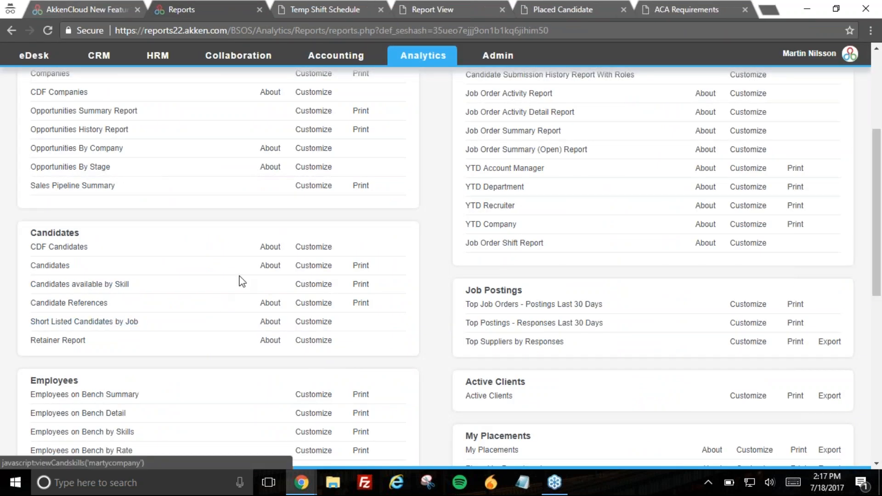
pyautogui.scroll(2, 575, 358)
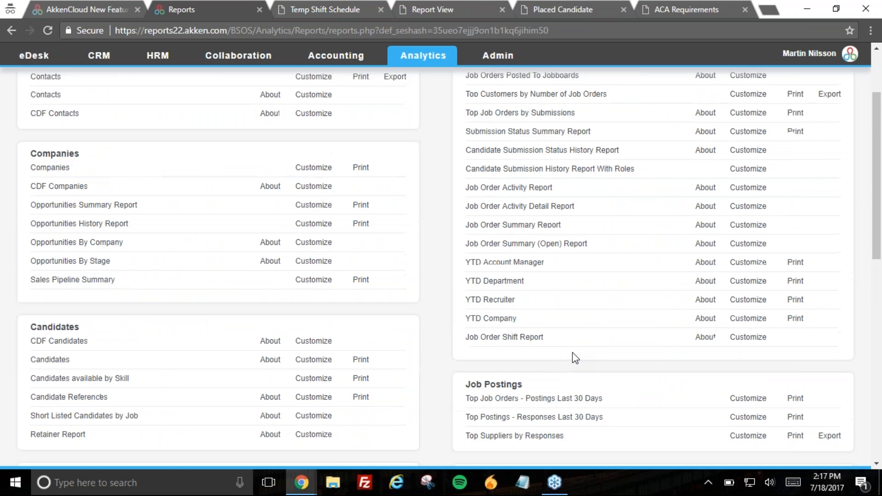
pyautogui.scroll(2, 575, 357)
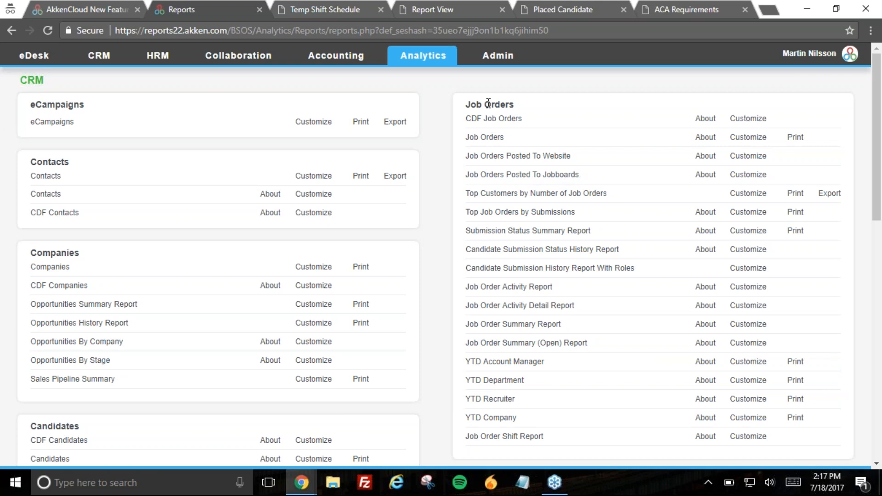
pyautogui.click(749, 269)
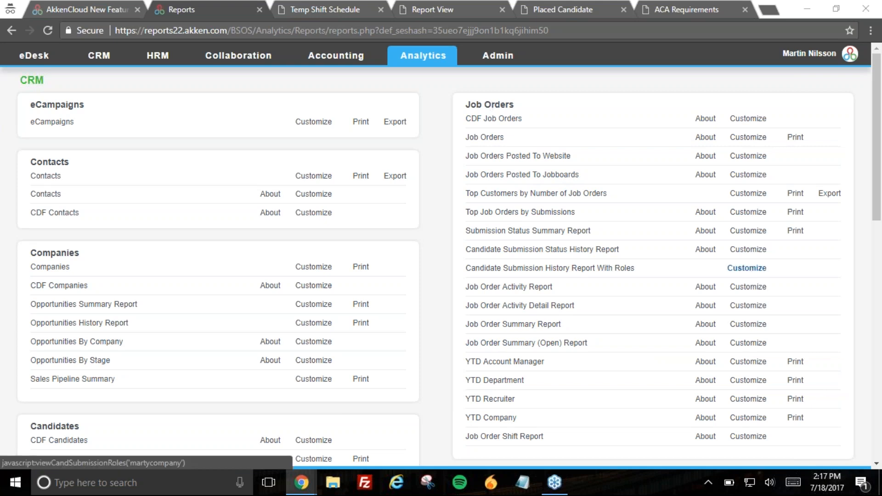
pyautogui.scroll(-2, 322, 275)
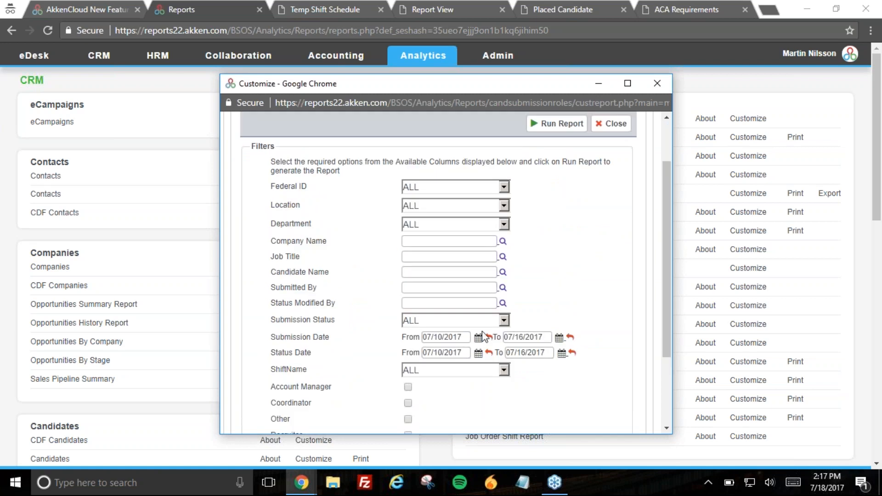
pyautogui.click(656, 83)
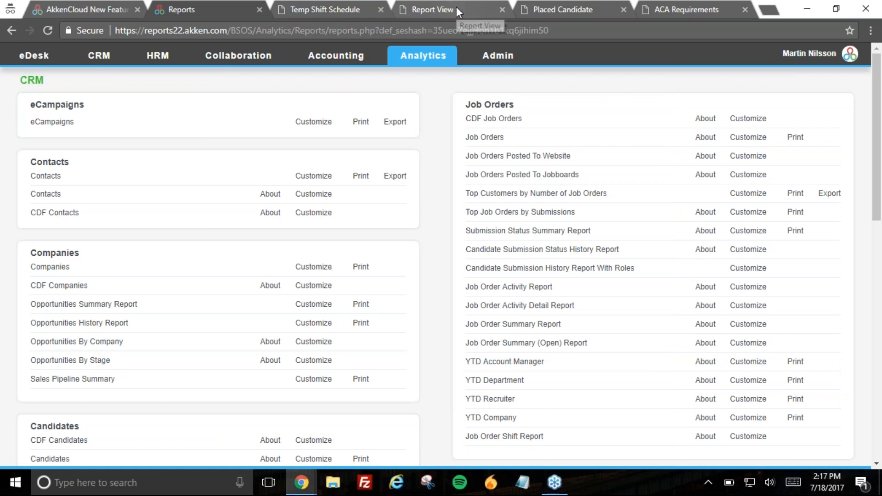
# Step: Examine the generated Candidates Submission History Report With Roles across to its ShiftName column, and close the report
pyautogui.click(455, 7)
pyautogui.moveTo(355, 461); pyautogui.dragTo(18, 463)
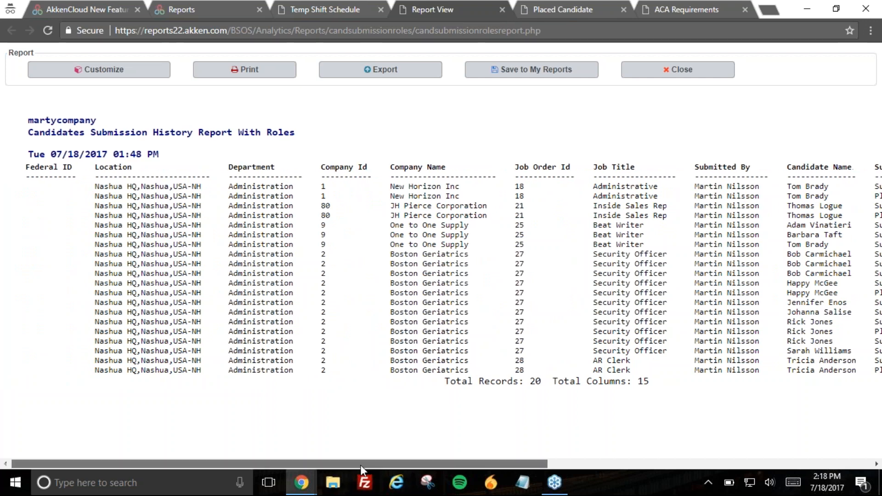
pyautogui.moveTo(363, 465); pyautogui.dragTo(735, 423)
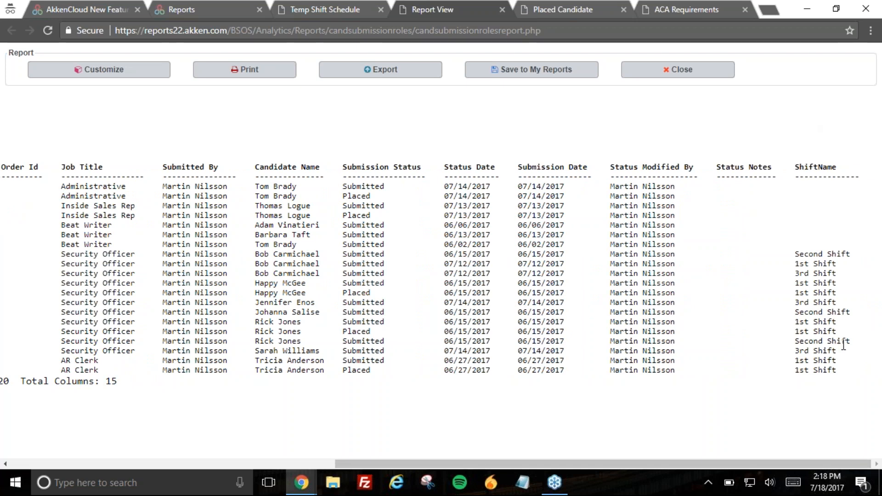
pyautogui.click(502, 9)
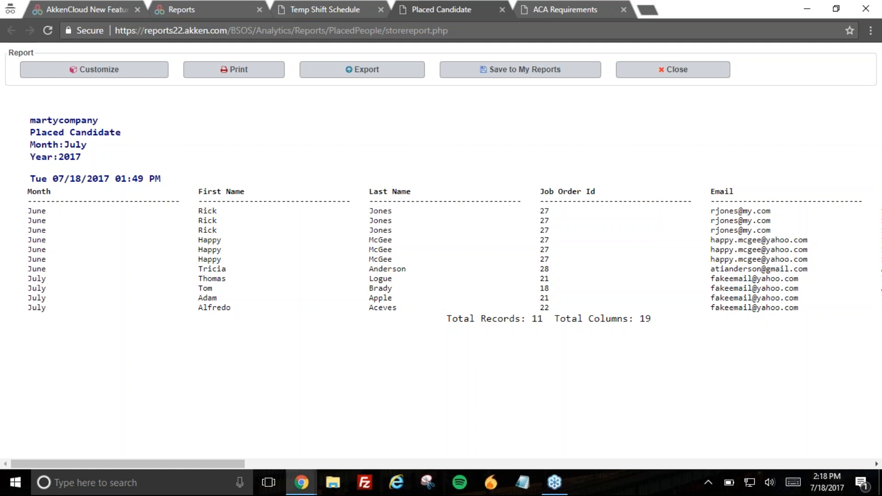
# Step: Close the AkkenCloud New Features announcement page and return to the CRM reports list
pyautogui.click(68, 1)
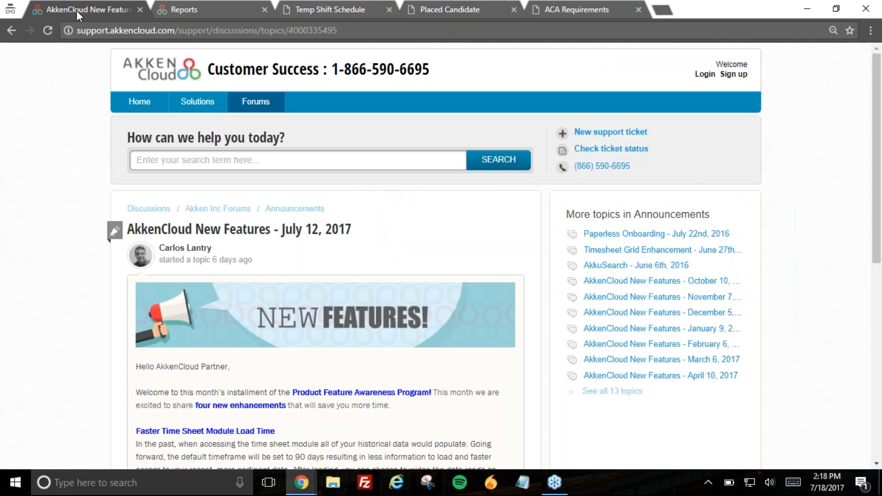
pyautogui.click(214, 11)
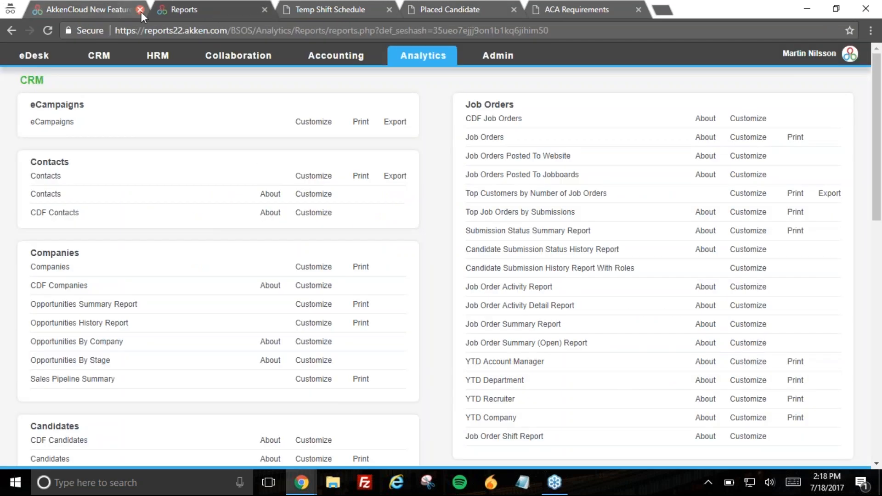
pyautogui.click(139, 10)
pyautogui.moveTo(157, 55)
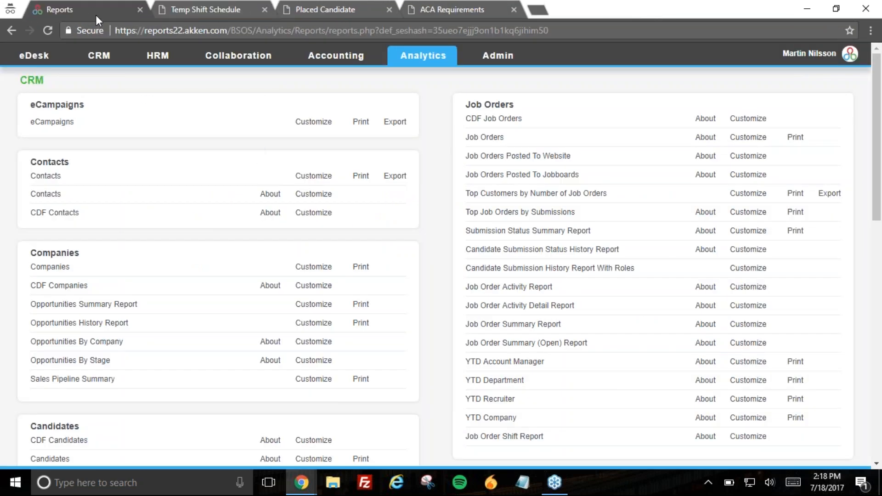
pyautogui.moveTo(236, 62)
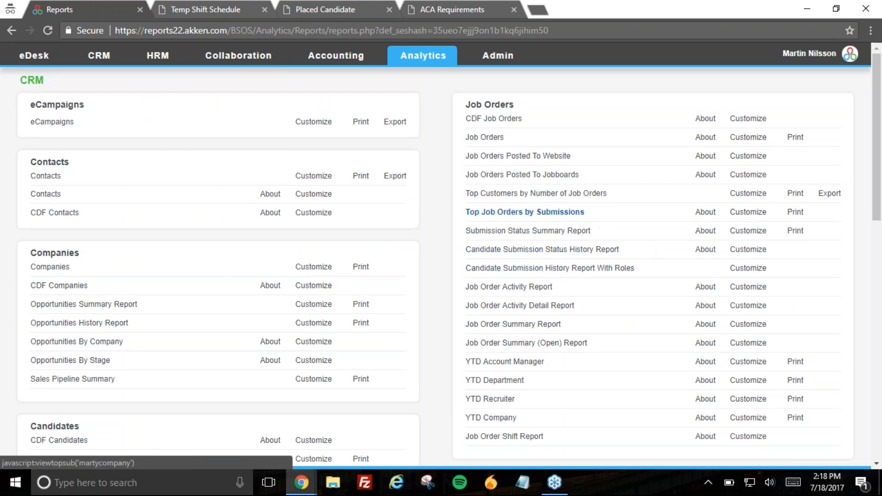
# Step: View the customization filters of the Placed Candidate report under My Placements and close them
pyautogui.scroll(-4, 150, 236)
pyautogui.scroll(-4, 202, 242)
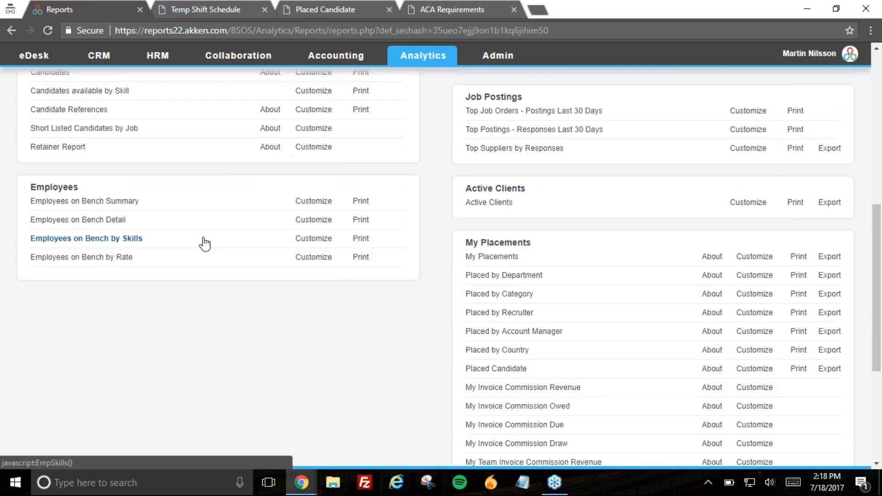
pyautogui.scroll(-3, 459, 277)
pyautogui.scroll(3, 459, 280)
pyautogui.click(762, 369)
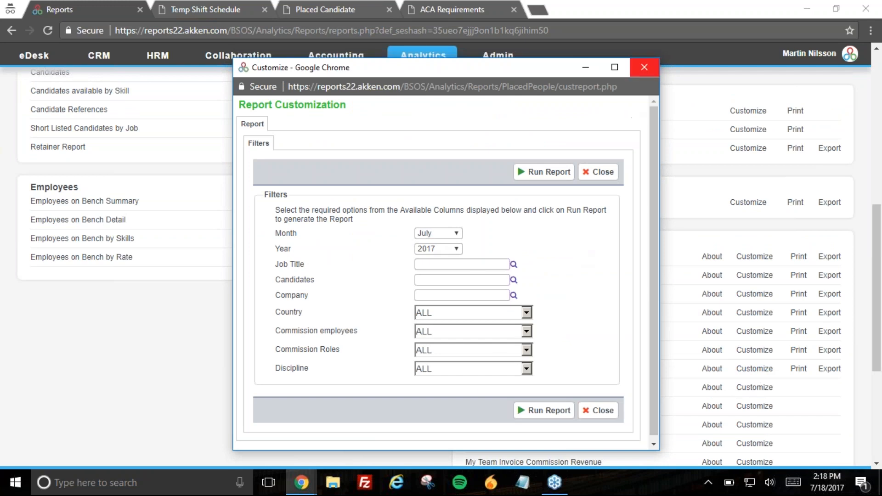
pyautogui.click(643, 67)
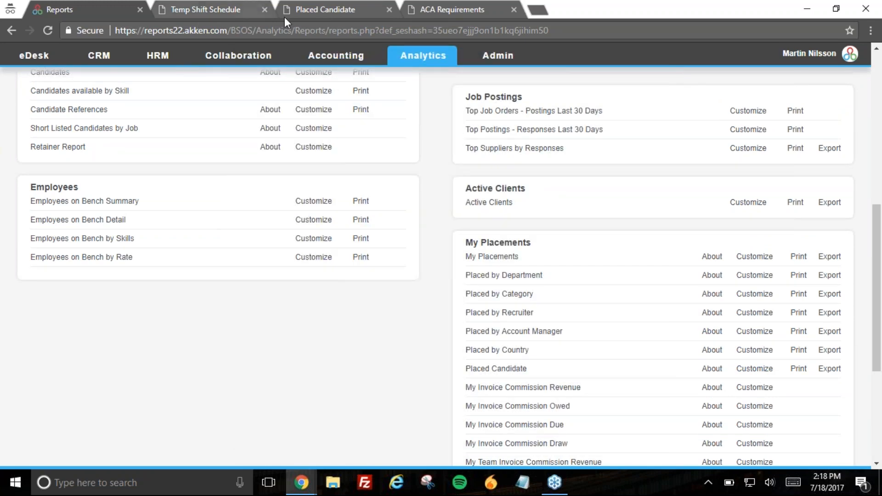
# Step: Examine the generated Placed Candidate report across to its Shift Name column, and close the report
pyautogui.click(307, 12)
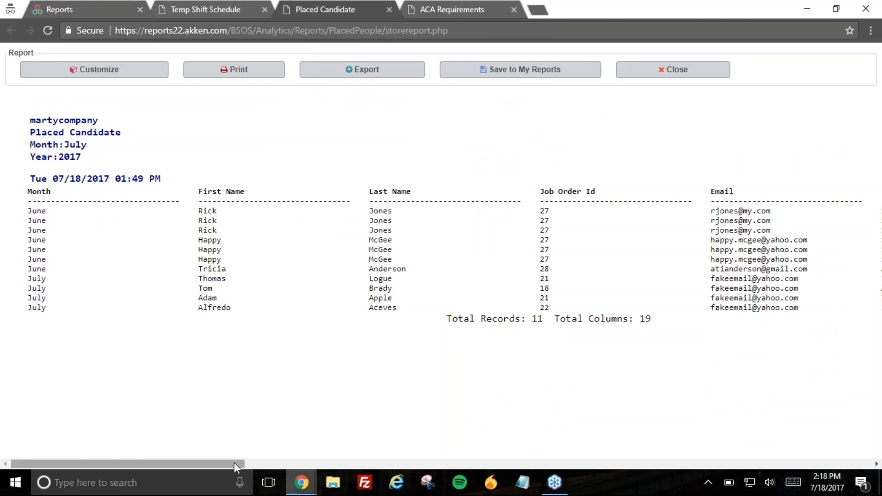
pyautogui.moveTo(232, 462); pyautogui.dragTo(856, 448)
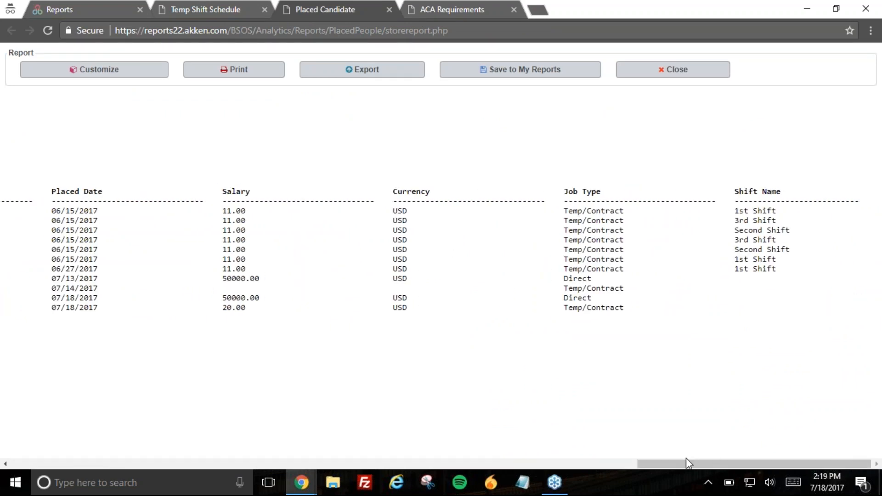
pyautogui.click(388, 10)
# Step: Return to the Analytics reports and open the Accounting reports list
pyautogui.click(97, 4)
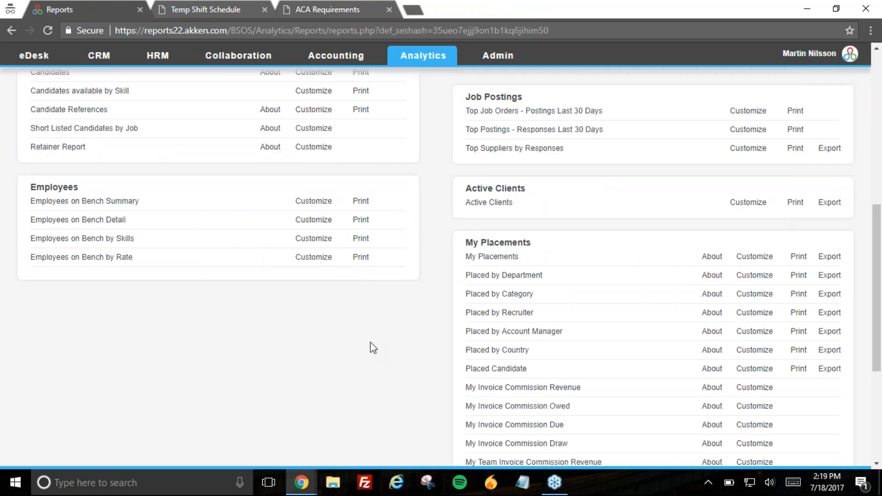
pyautogui.scroll(8, 374, 347)
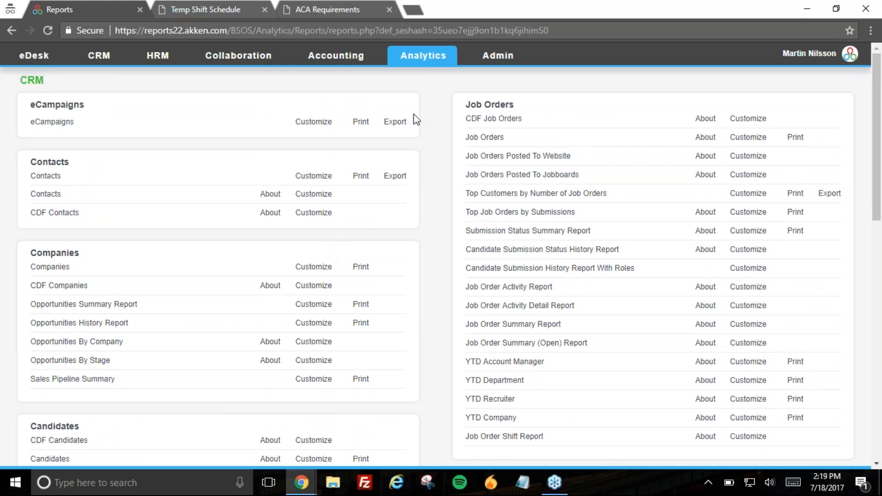
pyautogui.moveTo(413, 59)
pyautogui.click(419, 128)
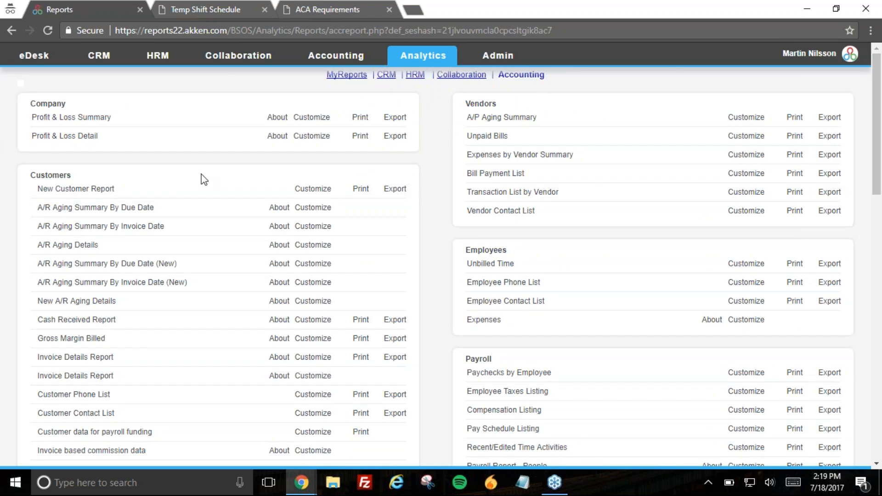
# Step: View the customization filters of the Temp Shift Schedule Report under Time Activities and close them
pyautogui.scroll(-8, 204, 181)
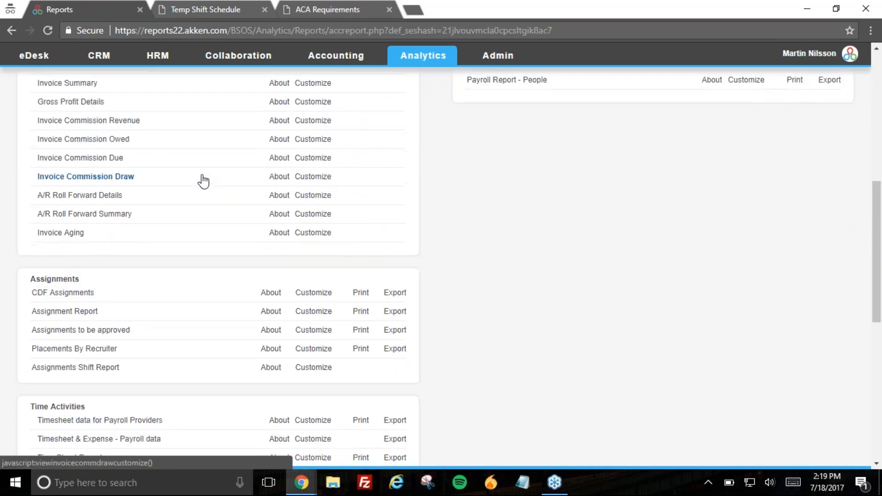
pyautogui.scroll(6, 202, 181)
pyautogui.scroll(-14, 203, 180)
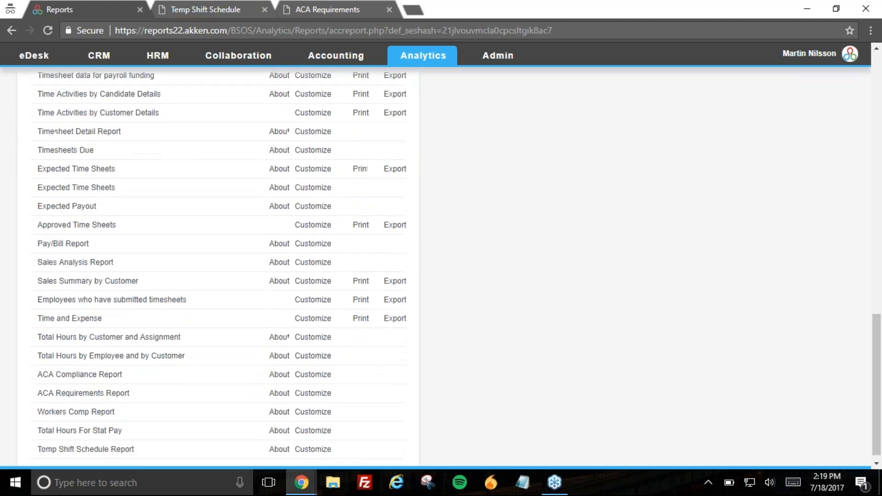
pyautogui.scroll(6, 78, 178)
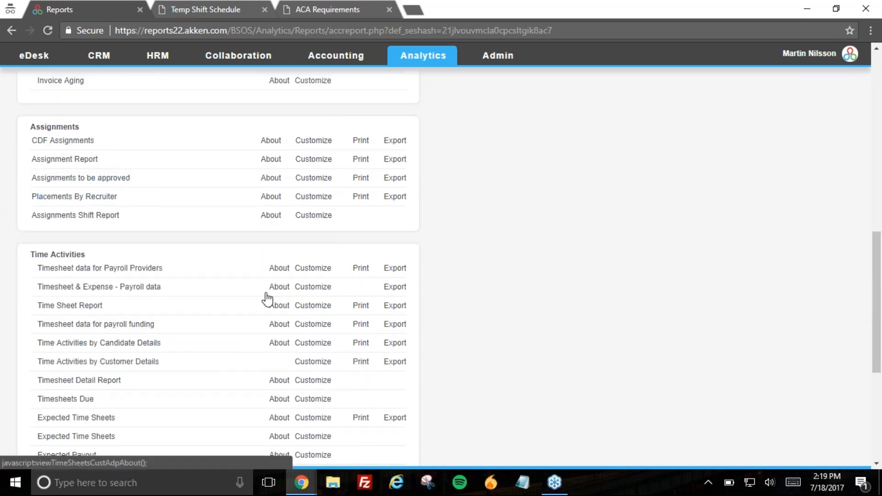
pyautogui.scroll(-5, 222, 279)
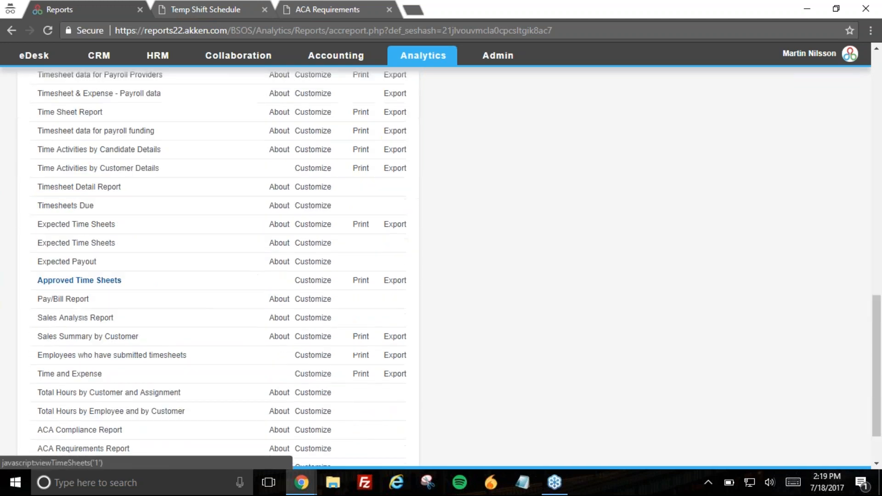
pyautogui.scroll(-2, 233, 320)
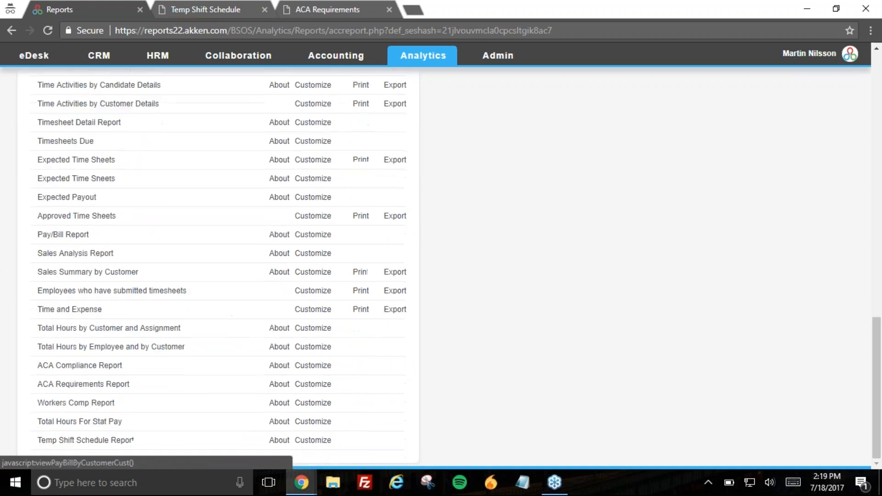
pyautogui.click(313, 440)
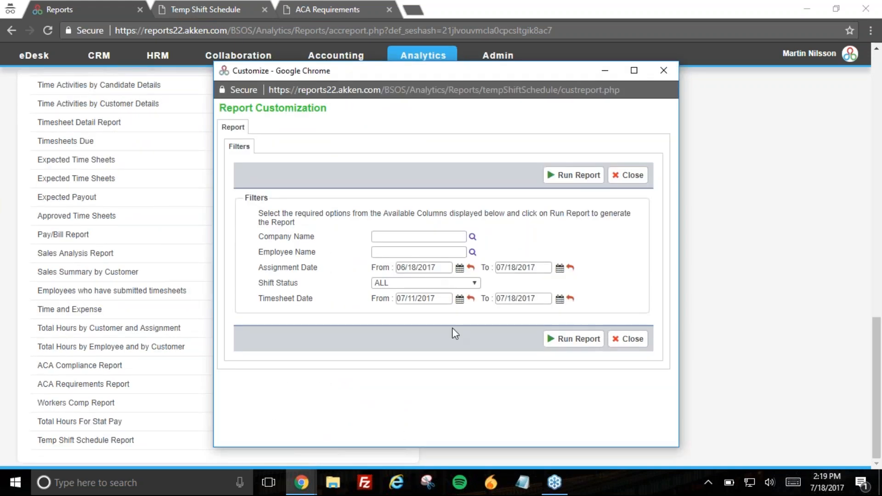
pyautogui.click(662, 71)
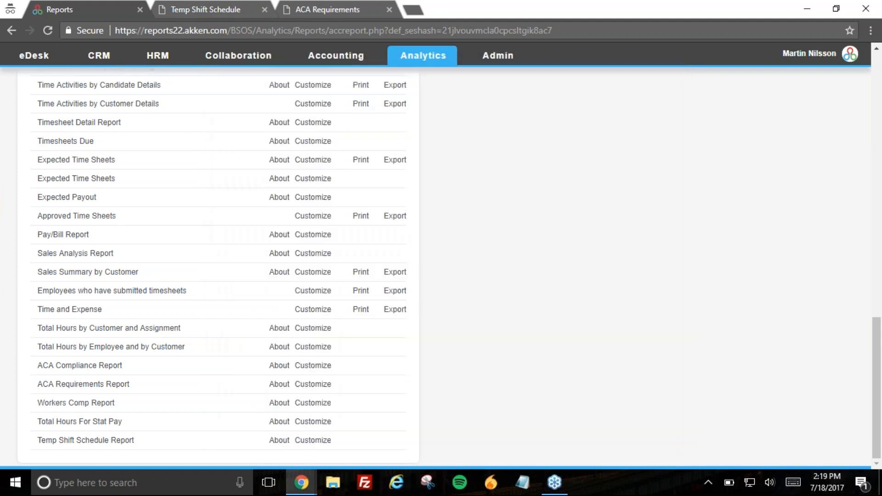
# Step: Examine the generated Temp Shift Schedule report, from the assignment and employee columns through the scheduled and actual hours, and close it
pyautogui.click(207, 7)
pyautogui.moveTo(510, 464); pyautogui.dragTo(142, 464)
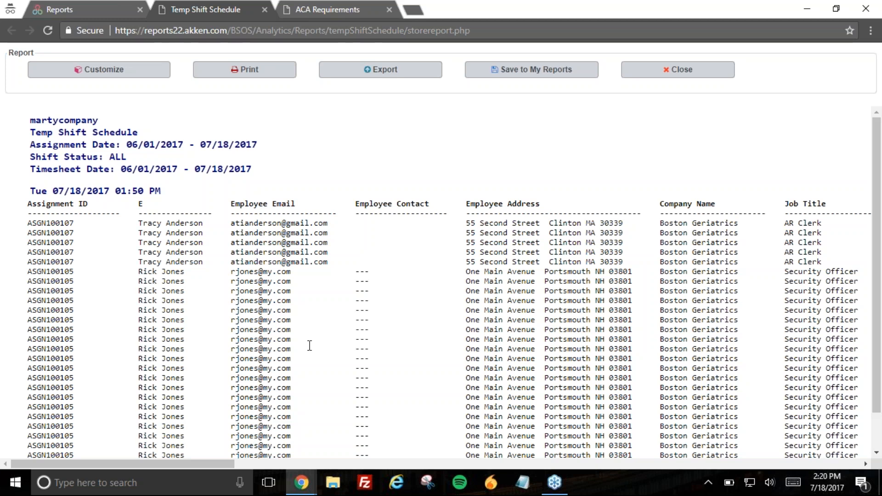
pyautogui.moveTo(221, 467); pyautogui.dragTo(757, 460)
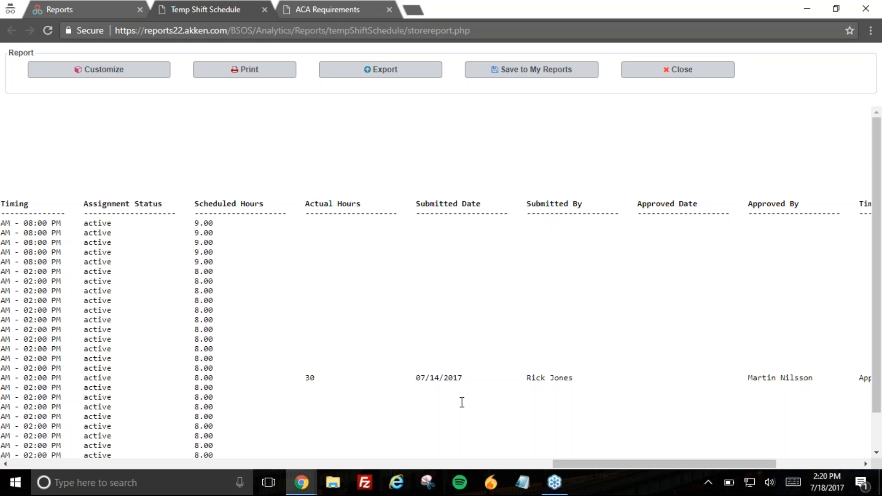
pyautogui.moveTo(572, 464); pyautogui.dragTo(112, 457)
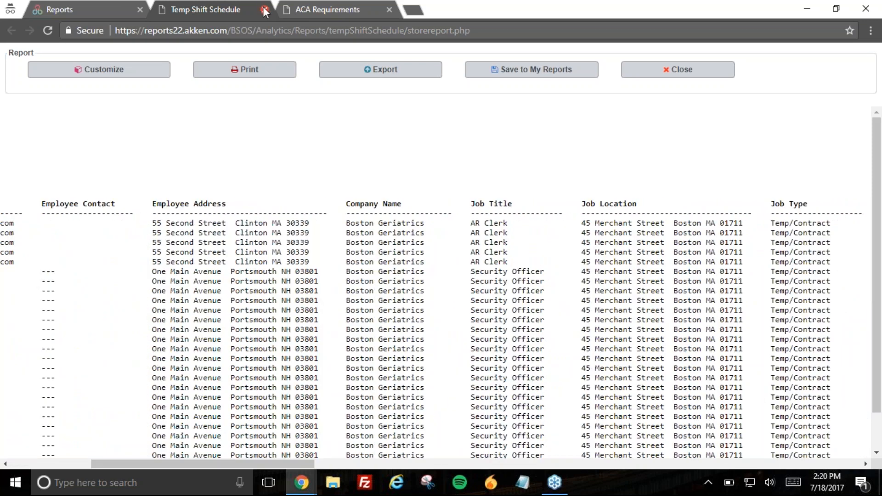
pyautogui.click(265, 11)
# Step: Read the description of the ACA Compliance Report under Time Activities, including its Total Hours field, and close it
pyautogui.click(103, 9)
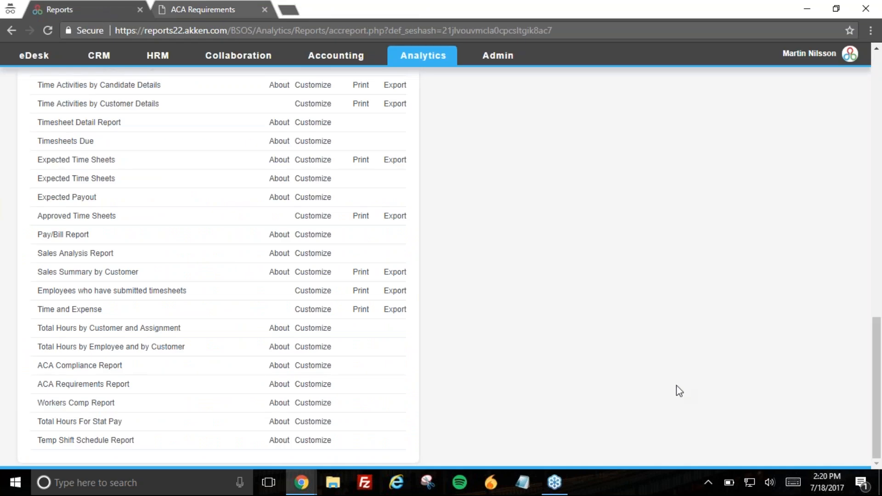
pyautogui.scroll(10, 551, 298)
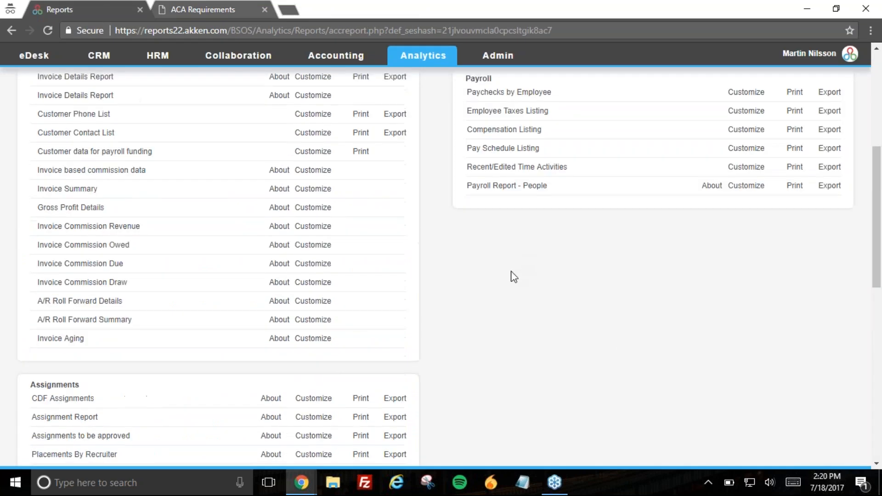
pyautogui.scroll(-7, 513, 276)
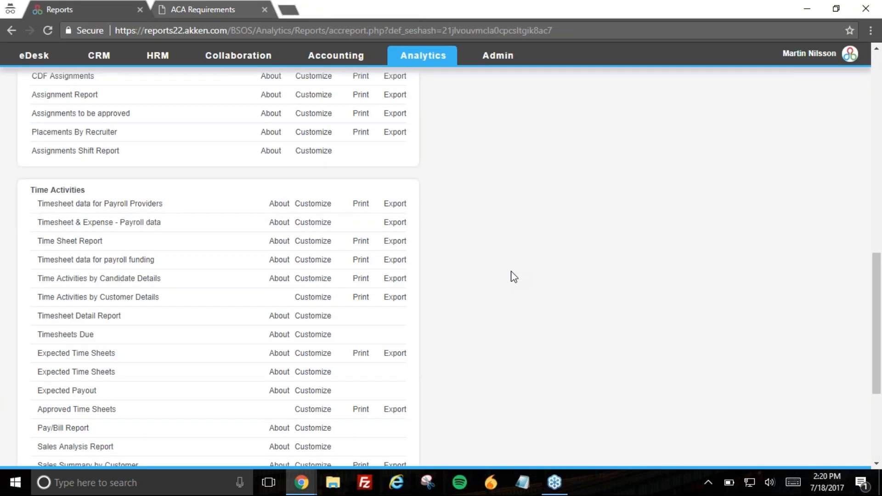
pyautogui.scroll(-5, 514, 277)
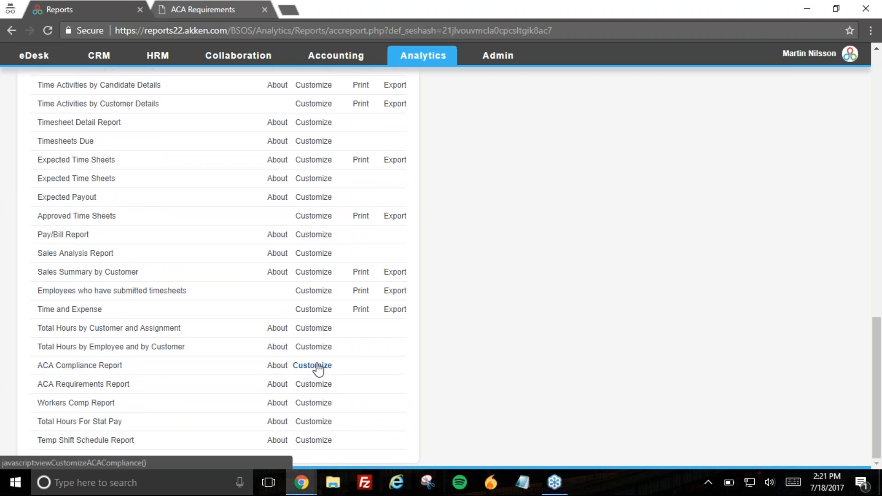
pyautogui.click(277, 367)
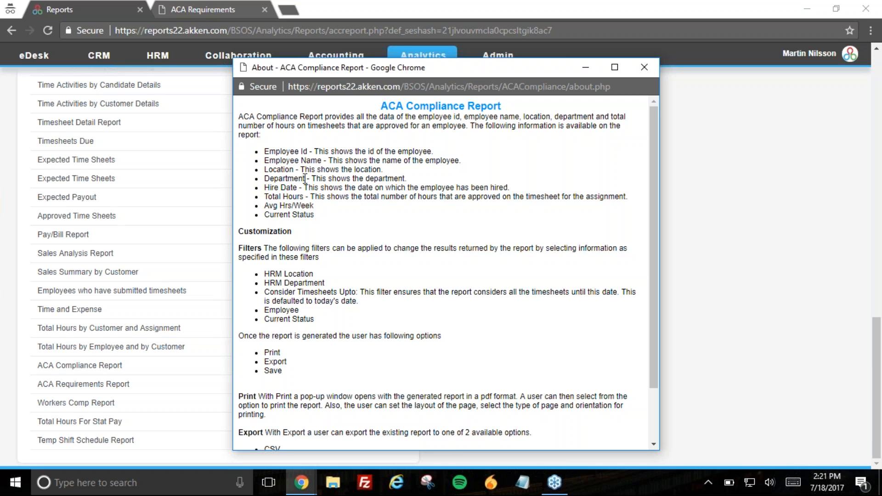
pyautogui.moveTo(274, 207)
pyautogui.mouseDown()
pyautogui.moveTo(303, 214)
pyautogui.moveTo(270, 207)
pyautogui.moveTo(288, 196)
pyautogui.moveTo(264, 196)
pyautogui.mouseUp()
pyautogui.click(317, 206)
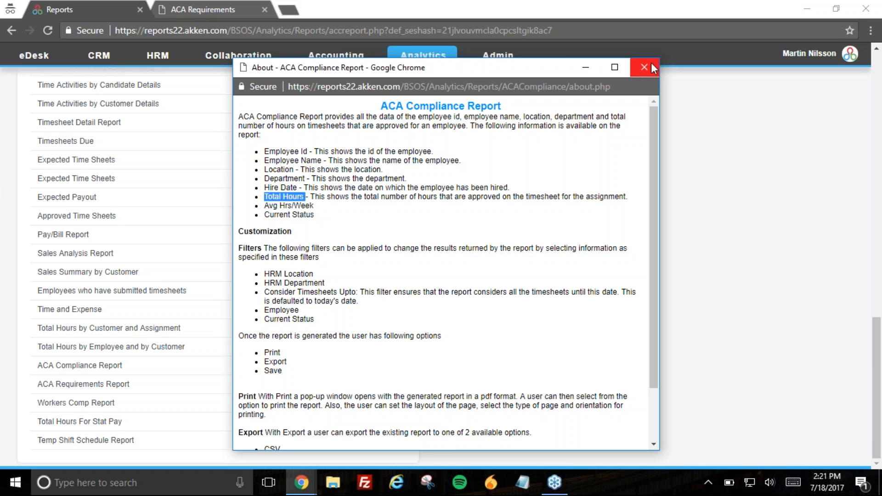
pyautogui.click(650, 66)
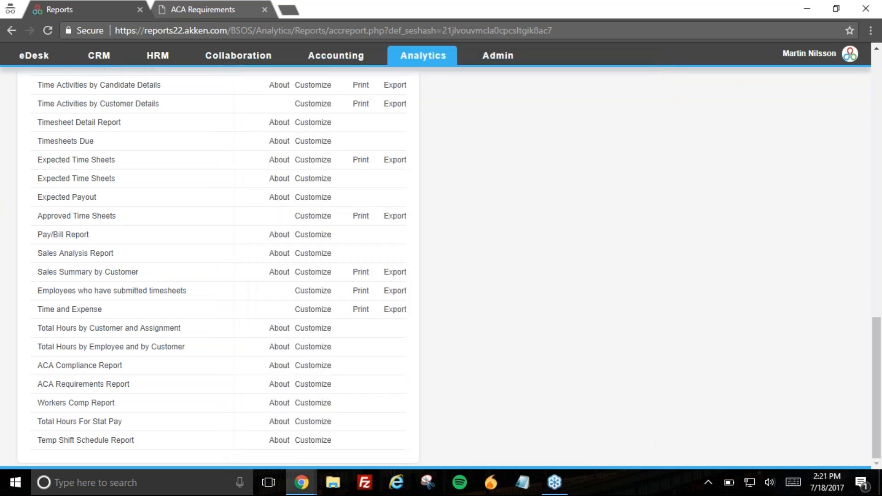
# Step: View the ACA Requirements Report's customization filters and its description of the employee fields, closing both windows
pyautogui.click(312, 385)
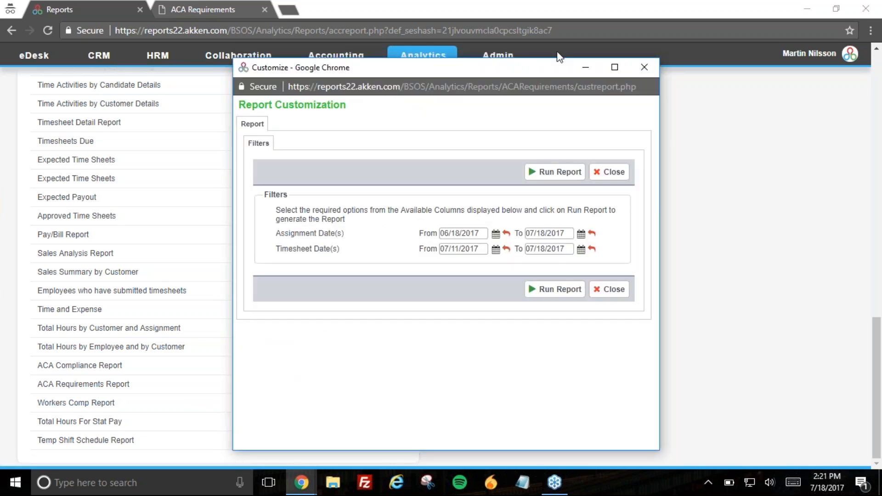
pyautogui.click(654, 61)
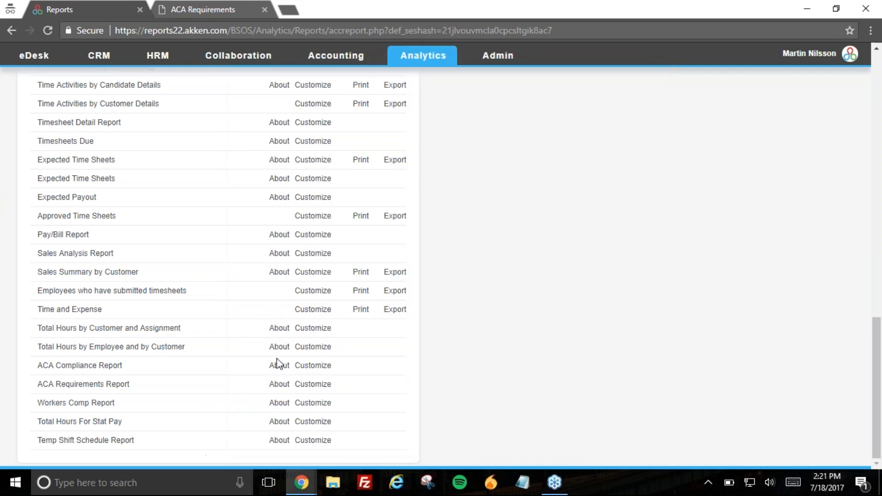
pyautogui.click(275, 383)
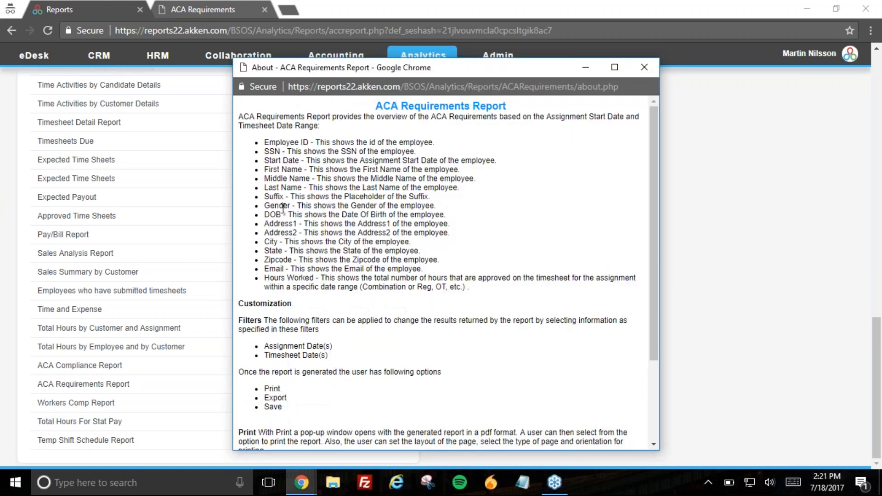
pyautogui.moveTo(464, 234); pyautogui.dragTo(263, 170)
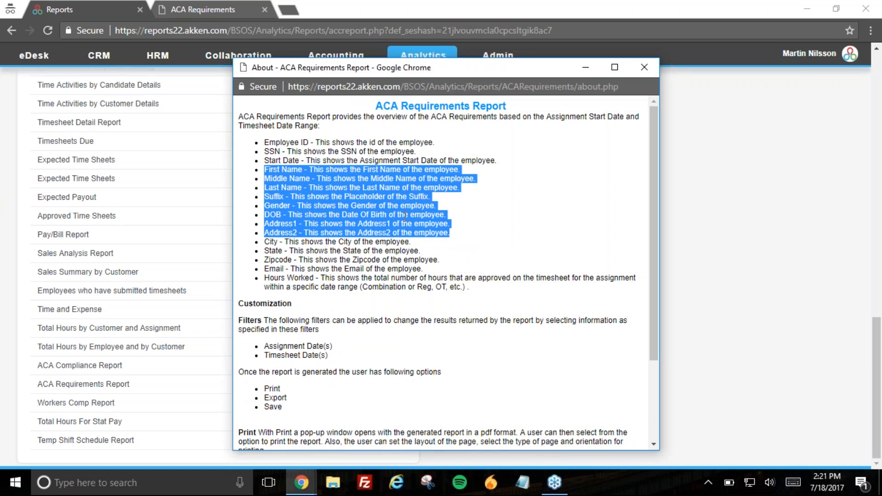
pyautogui.click(644, 67)
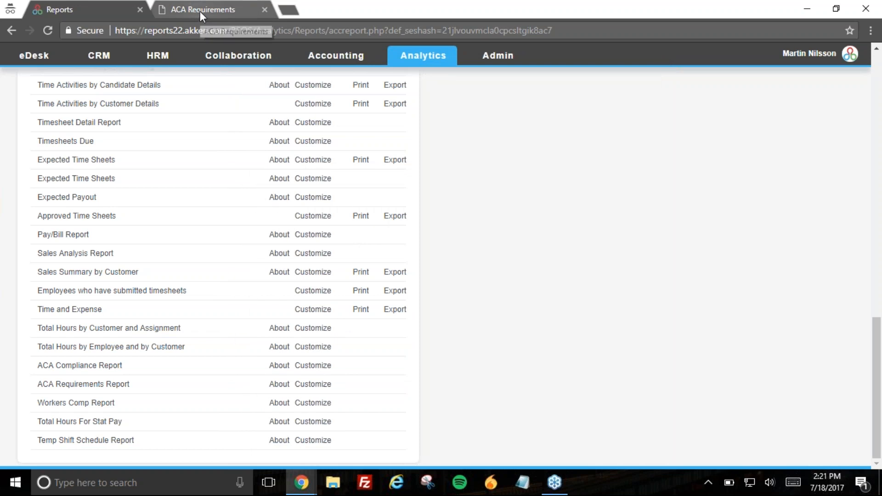
# Step: Examine the generated ACA Requirements report from the Employee ID column across to Hours Worked, and close it
pyautogui.click(200, 10)
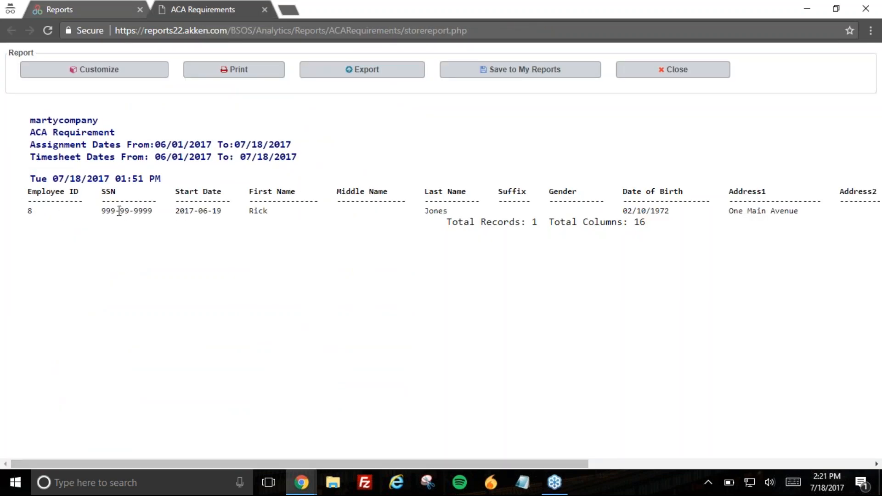
pyautogui.moveTo(106, 463); pyautogui.dragTo(639, 399)
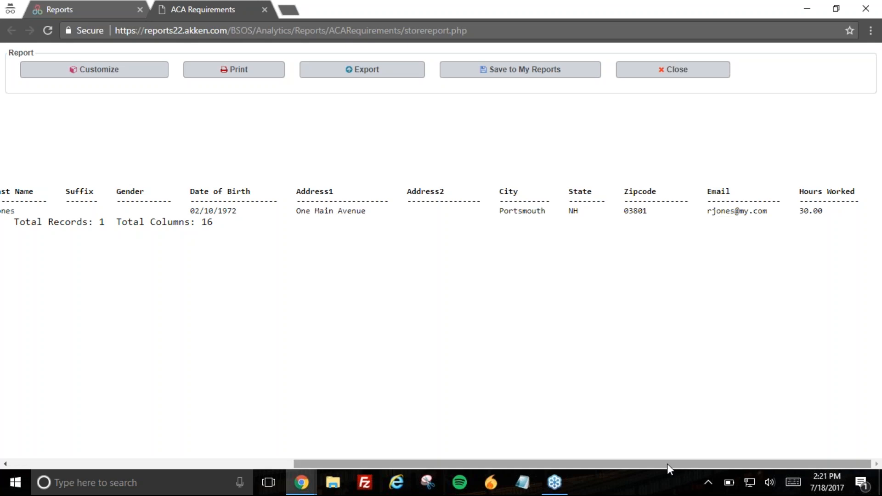
pyautogui.moveTo(633, 468); pyautogui.dragTo(298, 447)
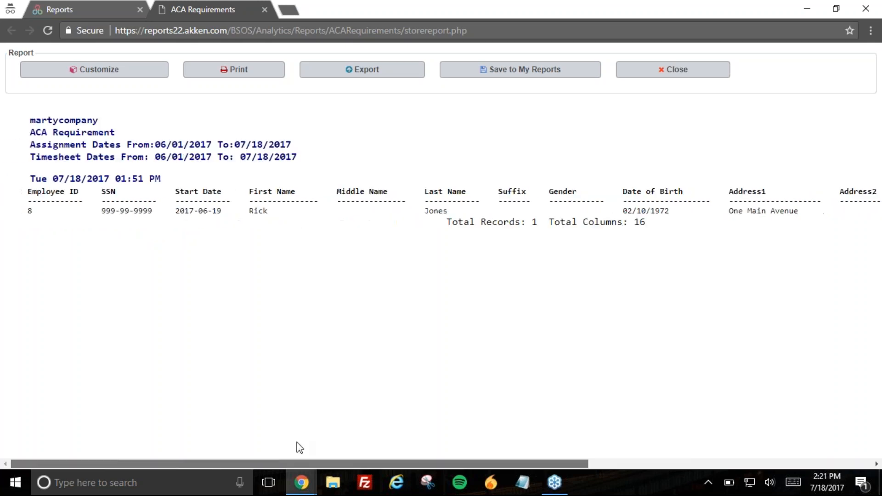
pyautogui.click(264, 9)
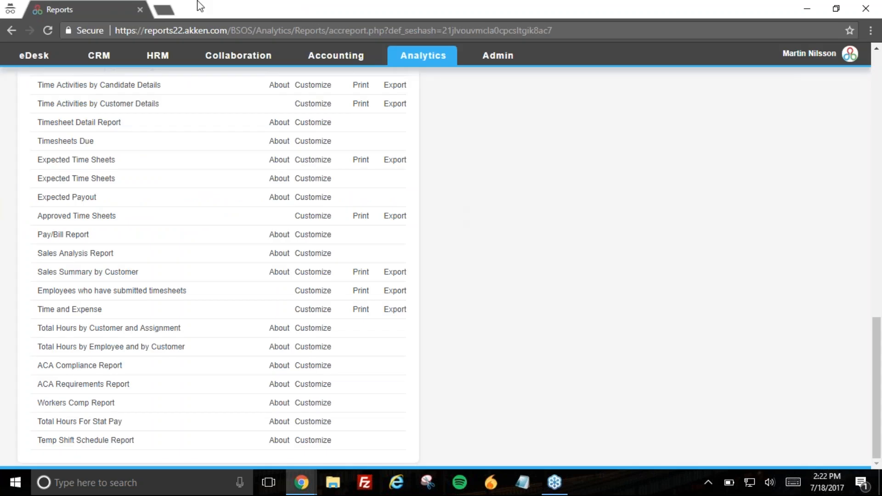
# Step: Open the Vendors list in the Accounting module
pyautogui.moveTo(401, 50)
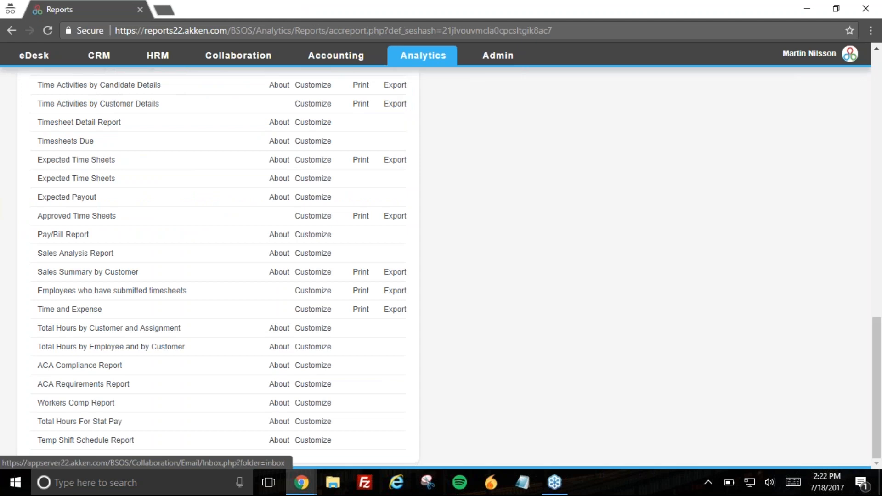
pyautogui.moveTo(209, 58)
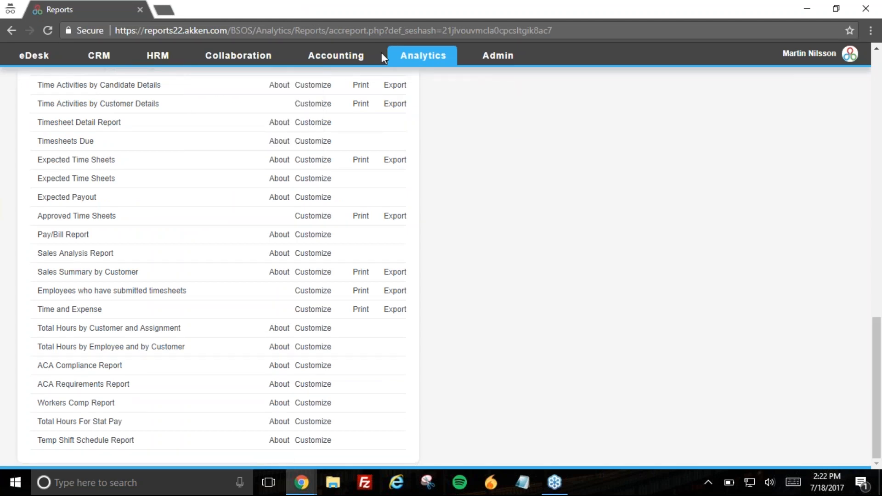
pyautogui.moveTo(351, 56)
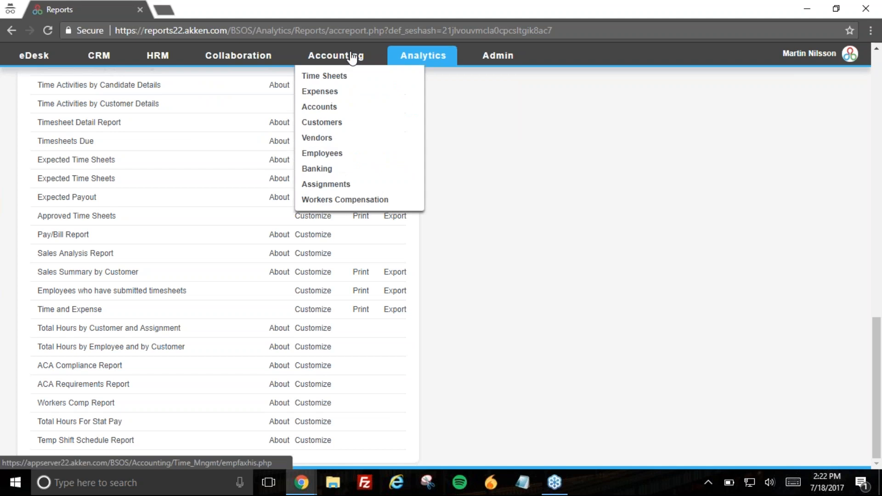
pyautogui.moveTo(339, 142)
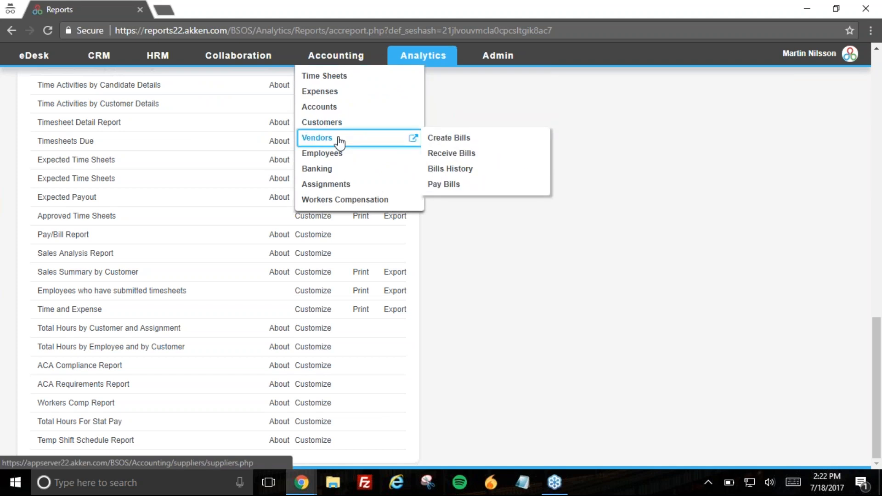
pyautogui.click(338, 141)
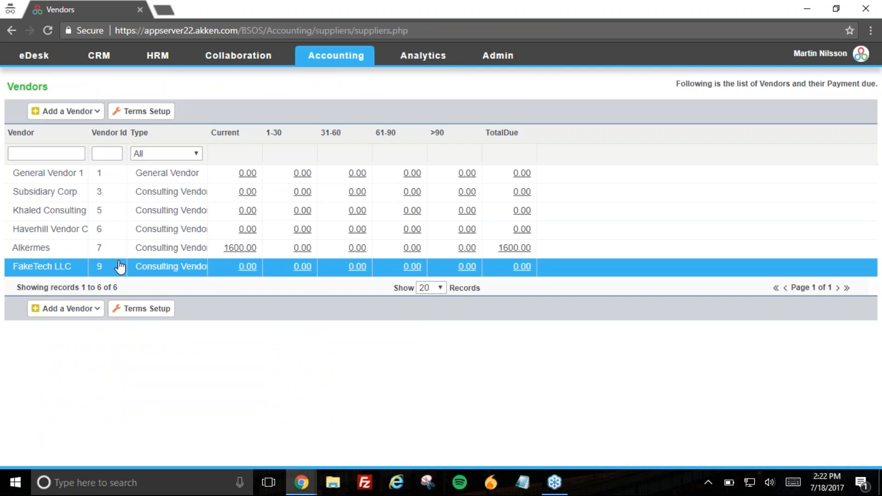
# Step: Start a new consulting vendor with the customer name Fake Vendor and have the customer added to CRM
pyautogui.click(64, 111)
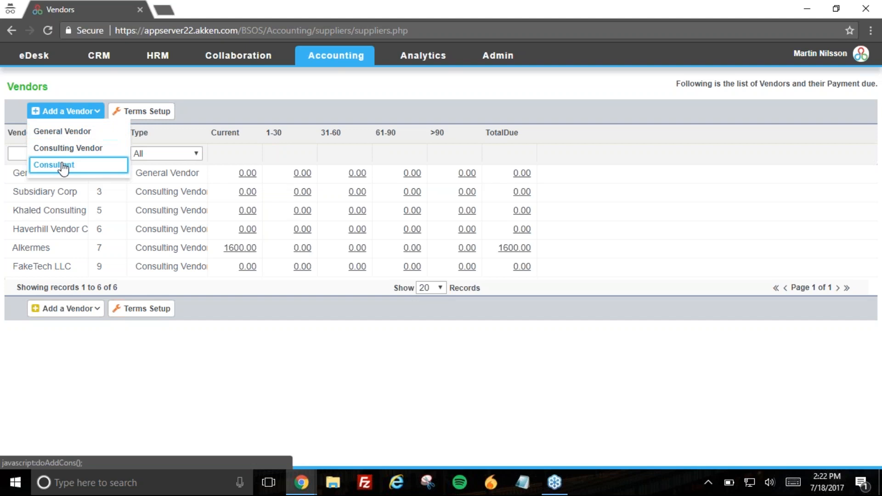
pyautogui.moveTo(82, 112)
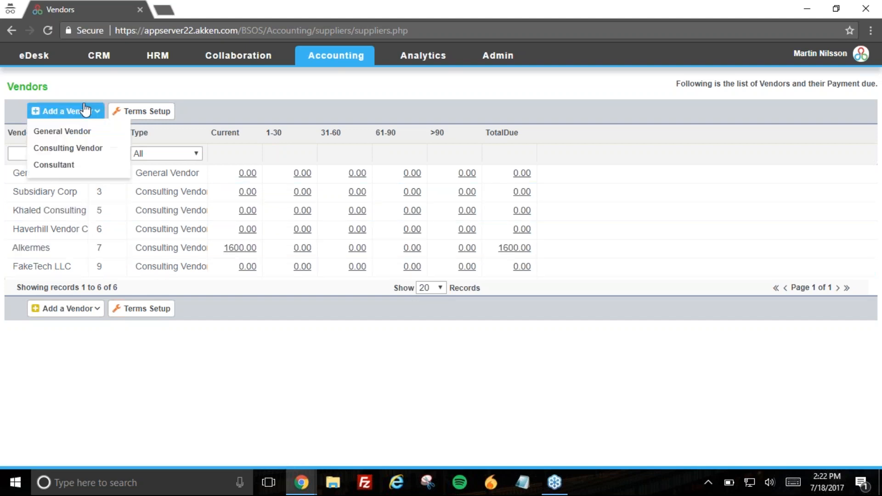
pyautogui.click(101, 149)
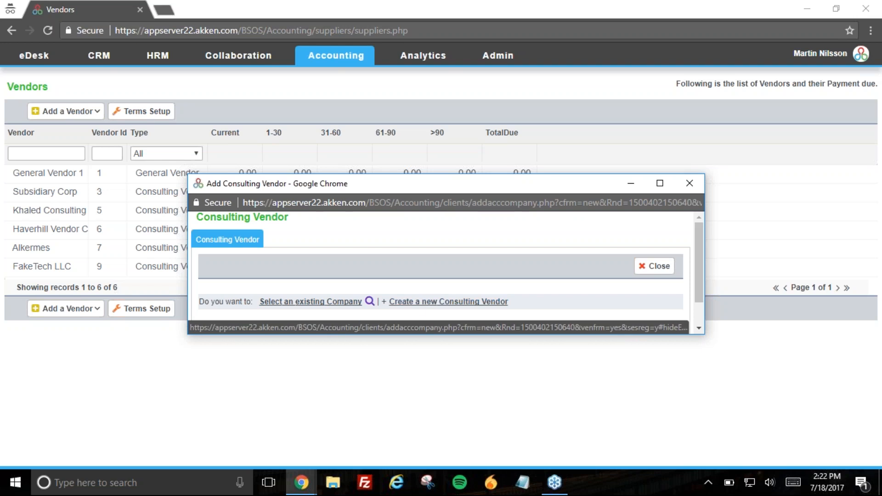
pyautogui.click(466, 303)
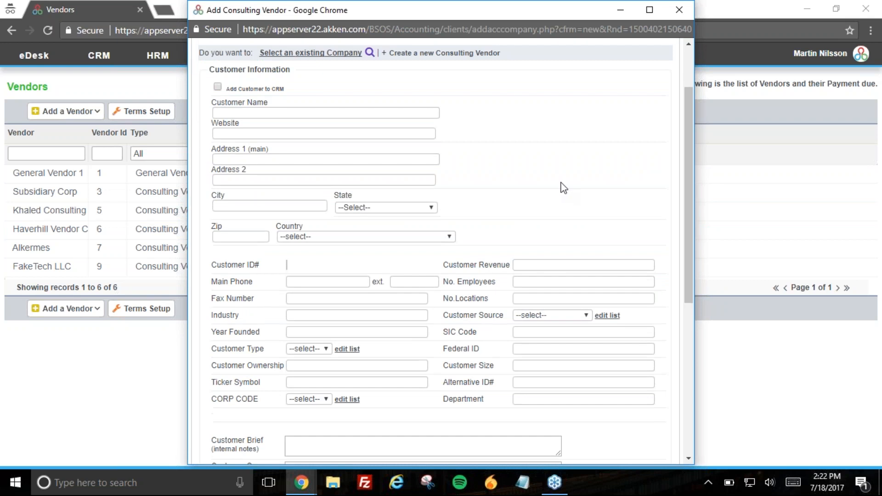
pyautogui.click(232, 189)
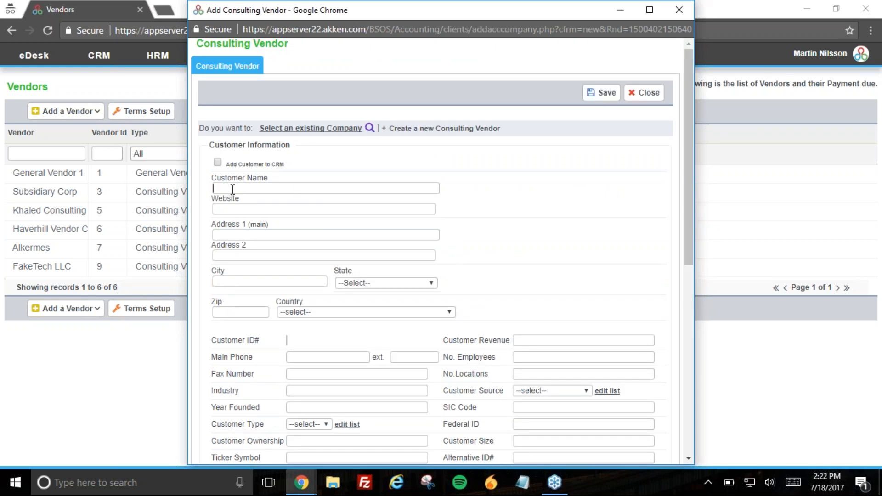
pyautogui.write('Fake Vend')
pyautogui.click(218, 163)
# Step: Add a customer contact with the nickname Fake Contact to the new consulting vendor and save the contact
pyautogui.scroll(-2, 558, 260)
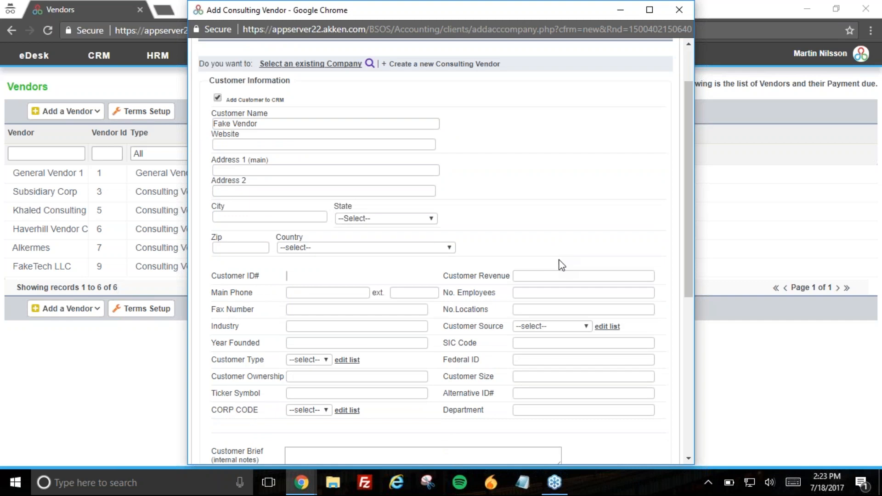
pyautogui.scroll(-5, 559, 264)
pyautogui.scroll(8, 572, 260)
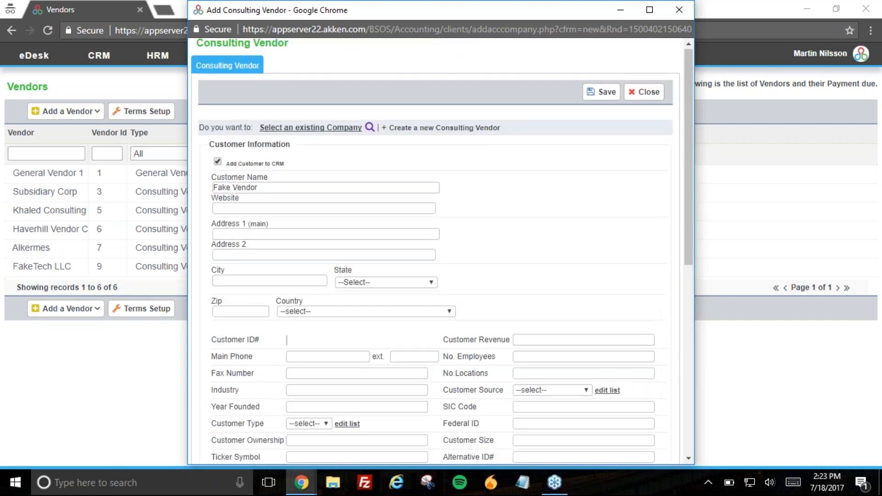
pyautogui.scroll(-5, 441, 251)
pyautogui.scroll(-3, 683, 326)
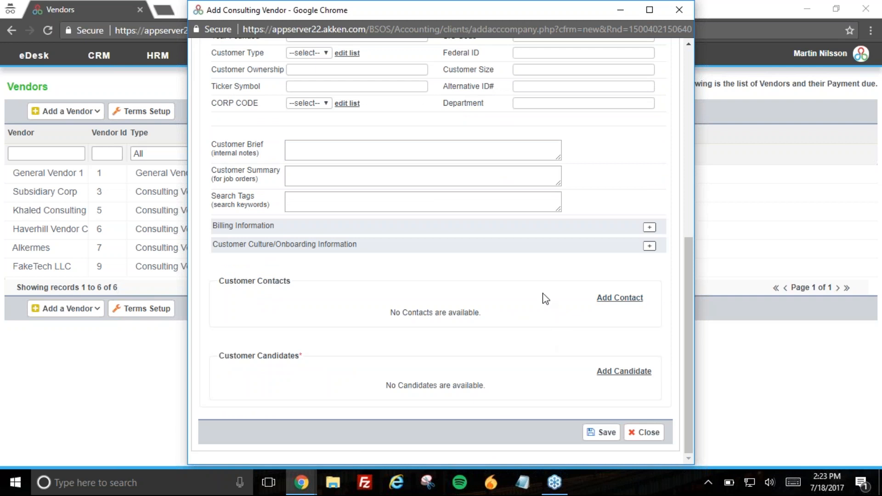
pyautogui.click(636, 301)
pyautogui.click(315, 139)
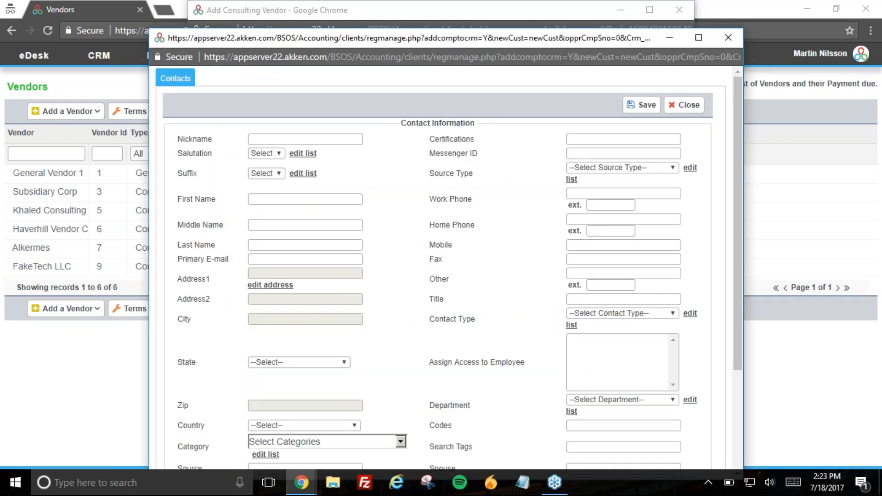
pyautogui.write('Fake econ')
pyautogui.press('BackSpace')
pyautogui.press('BackSpace')
pyautogui.press('BackSpace')
pyautogui.write('Onta')
pyautogui.write('onta')
pyautogui.click(642, 105)
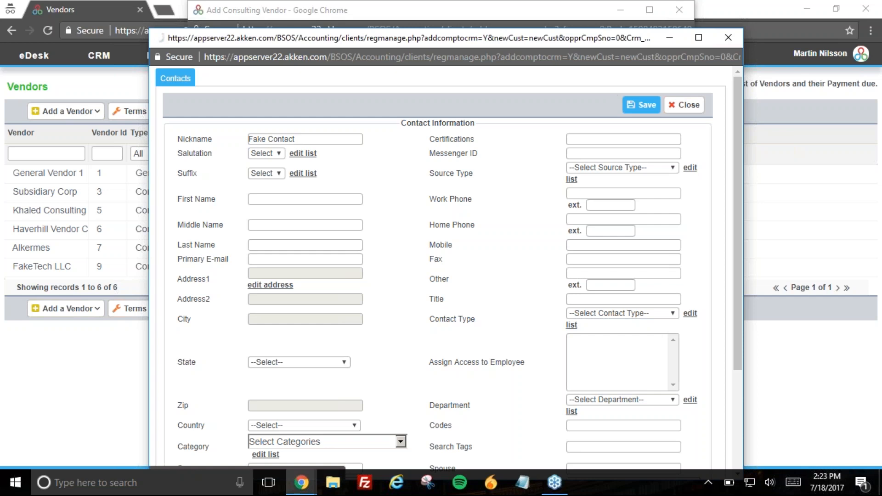
# Step: Start adding a candidate to the consulting vendor and pick the existing candidate at the end of the Candidates Management list
pyautogui.scroll(-10, 463, 305)
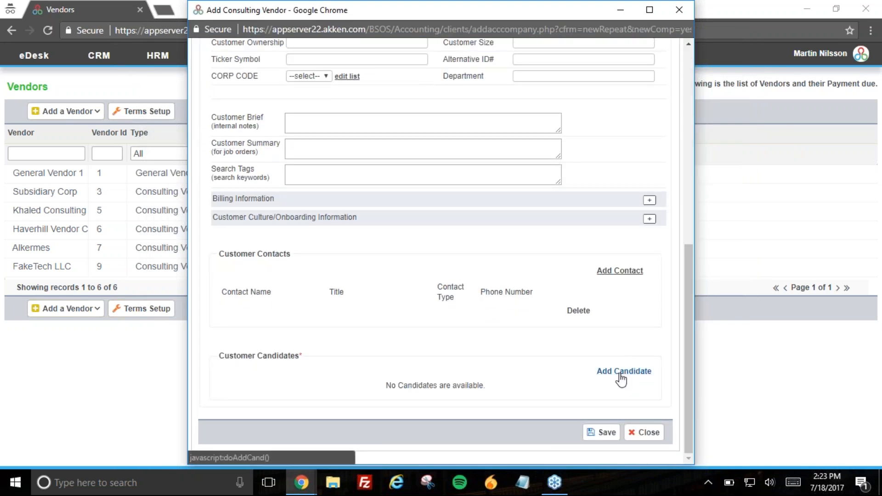
pyautogui.click(619, 372)
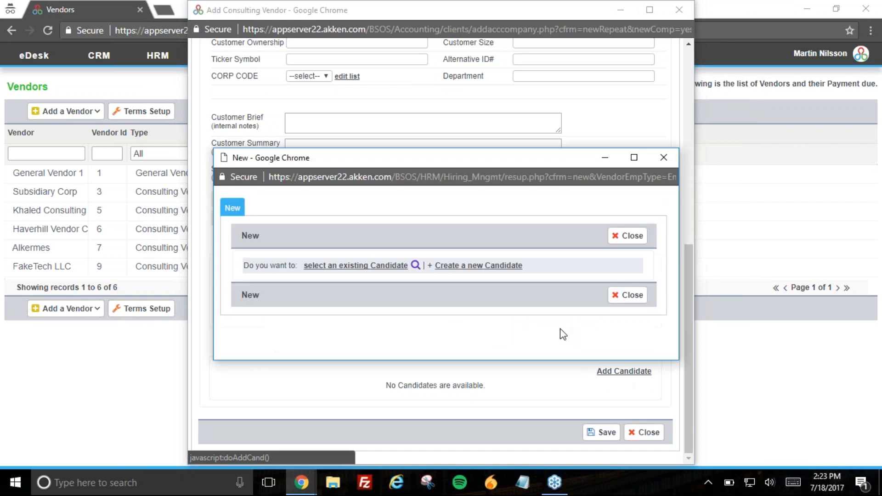
pyautogui.click(391, 266)
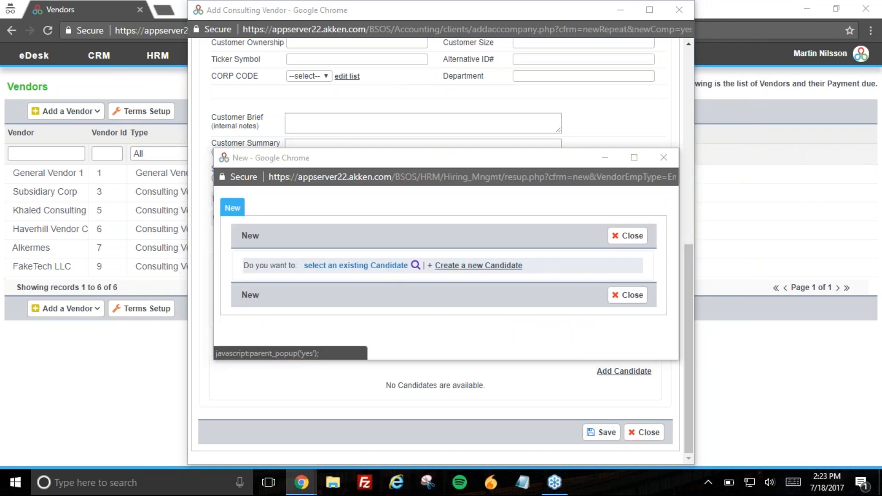
pyautogui.scroll(-3, 441, 321)
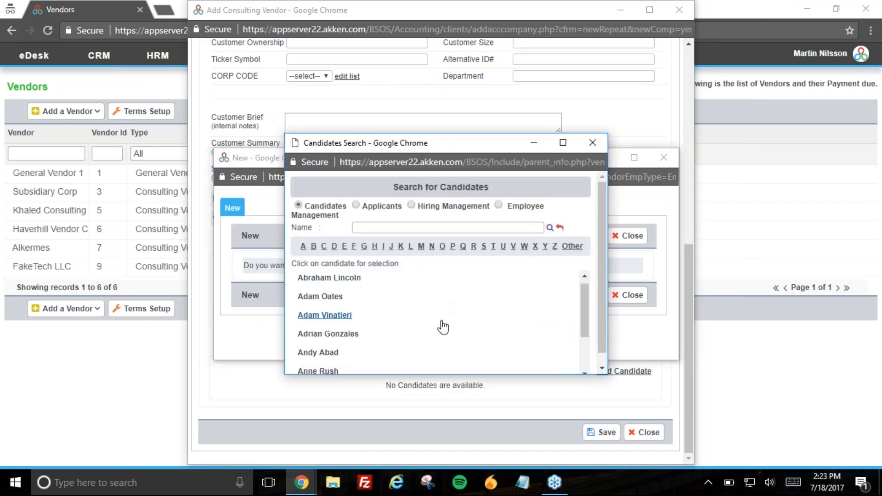
pyautogui.scroll(-2, 459, 312)
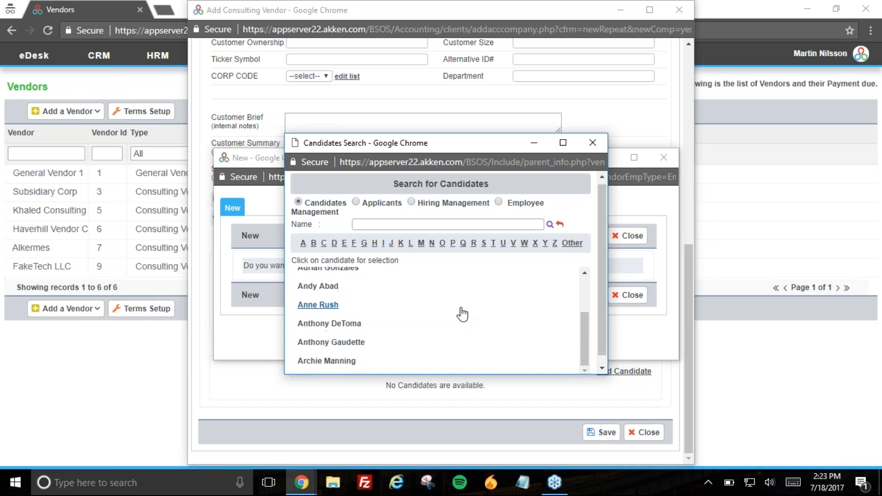
pyautogui.click(352, 353)
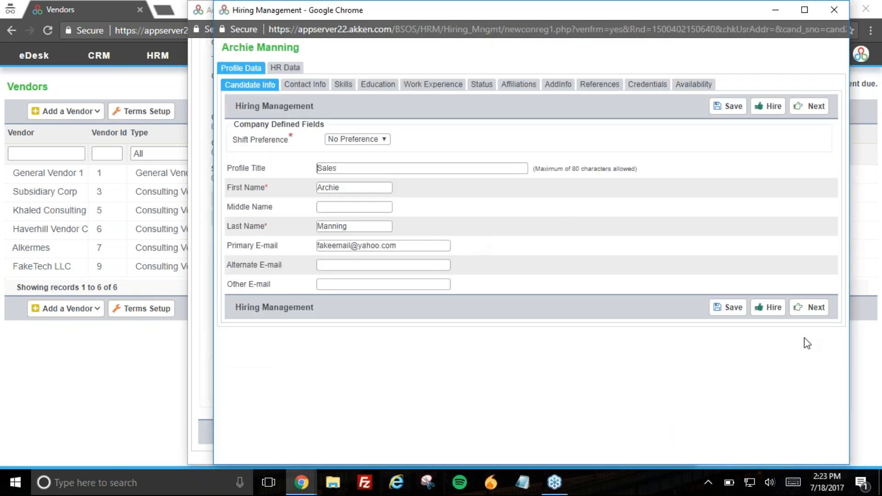
# Step: Set the candidate's location to 101 - Portsmouth and department to 110 - Temp Staff, and hire the candidate
pyautogui.click(768, 307)
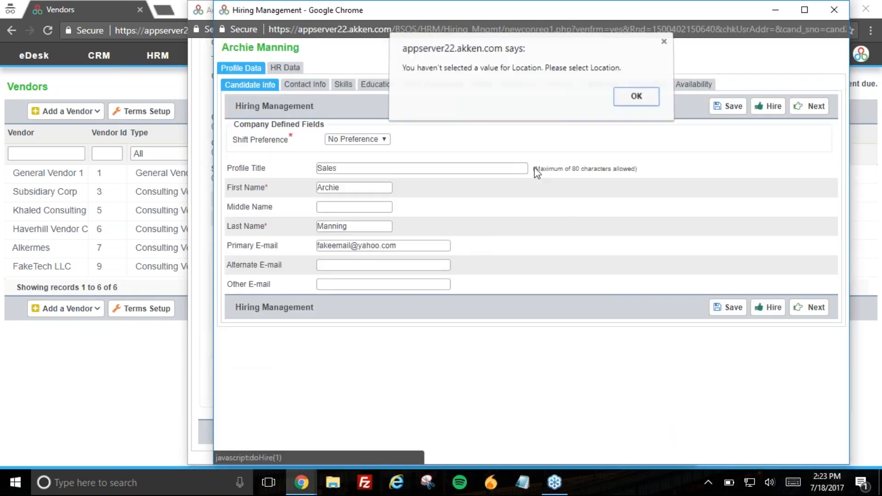
pyautogui.click(636, 100)
pyautogui.click(430, 161)
pyautogui.click(342, 193)
pyautogui.click(367, 181)
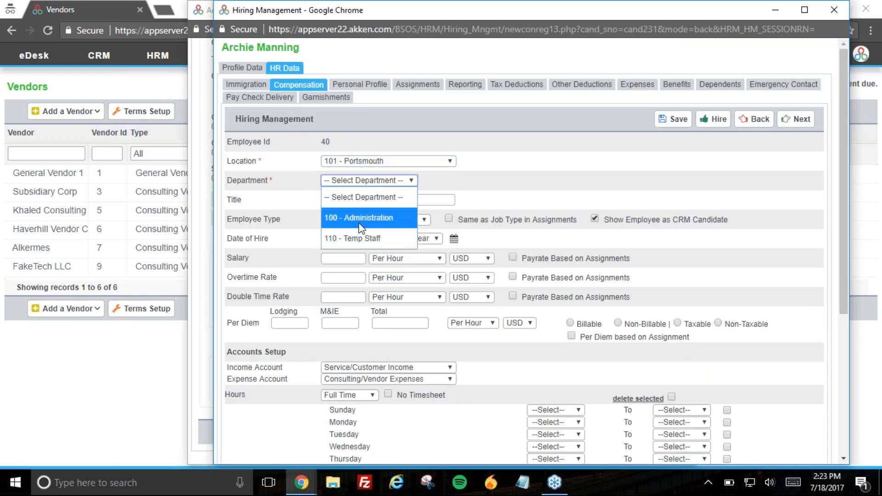
pyautogui.click(360, 238)
pyautogui.scroll(-5, 574, 186)
pyautogui.scroll(2, 567, 223)
pyautogui.scroll(-2, 459, 303)
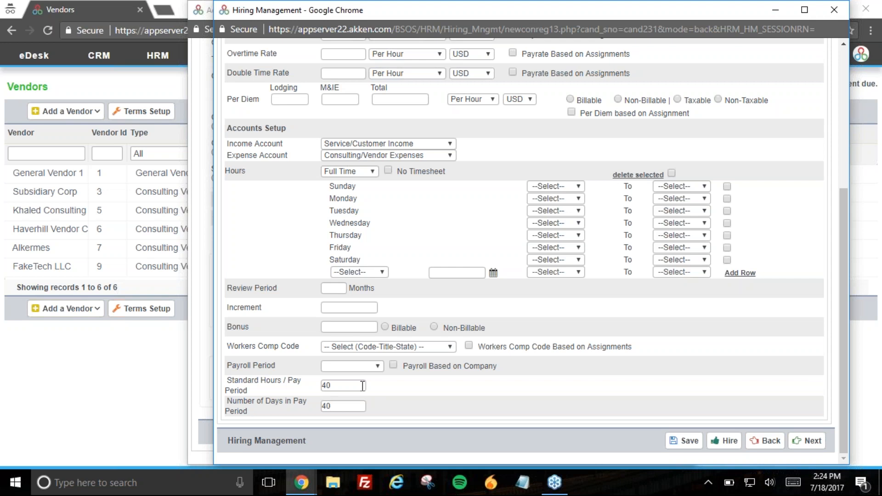
pyautogui.click(723, 441)
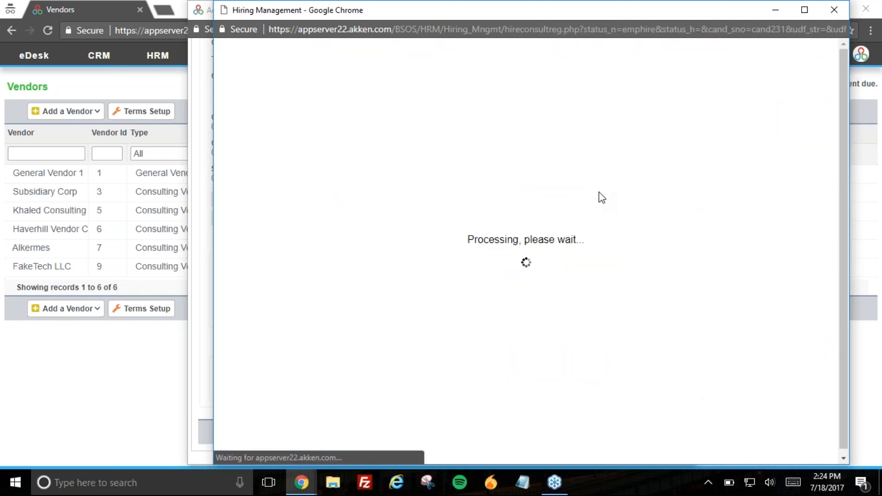
# Step: Review the customer contacts and candidates sections of the consulting vendor Fake Vendor and save the vendor
pyautogui.scroll(-10, 471, 264)
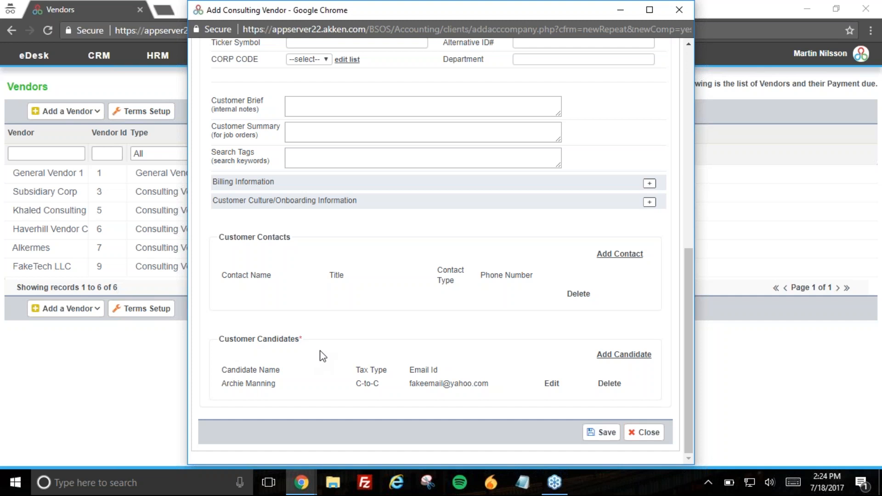
pyautogui.scroll(10, 397, 294)
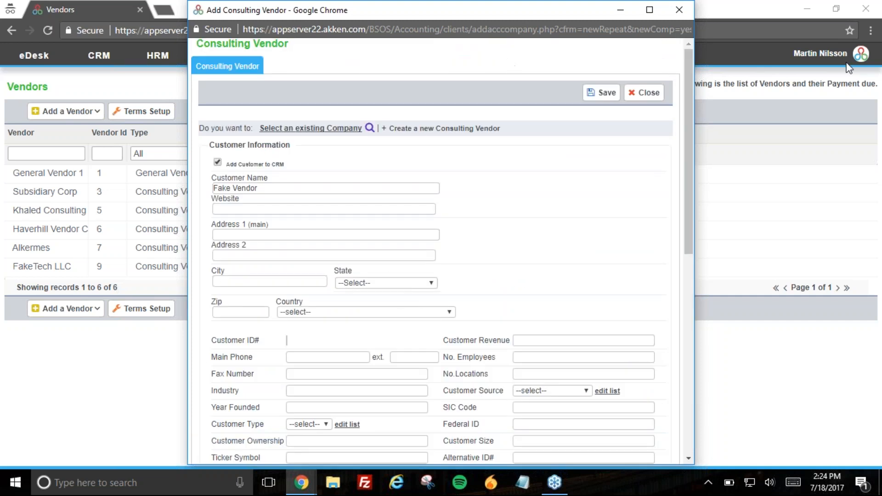
pyautogui.click(602, 98)
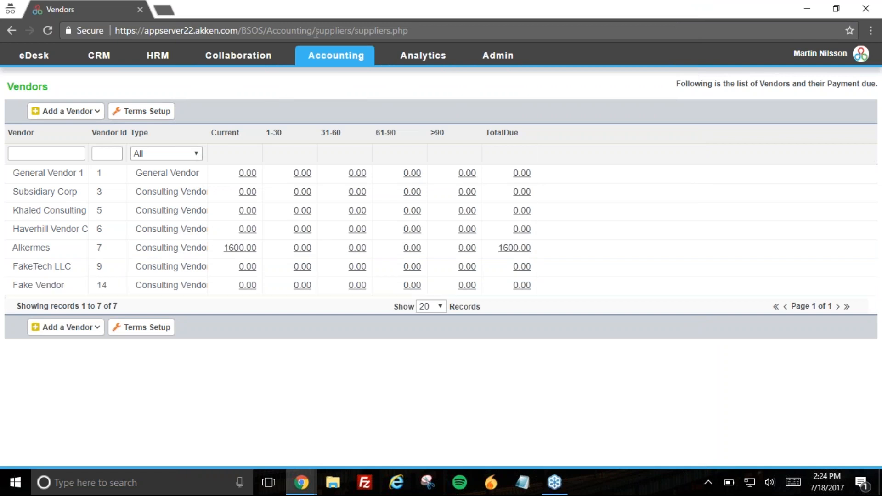
# Step: Check the CRM Contacts list for the new vendor's contact, and open the CRM Companies list
pyautogui.moveTo(99, 57)
pyautogui.click(110, 92)
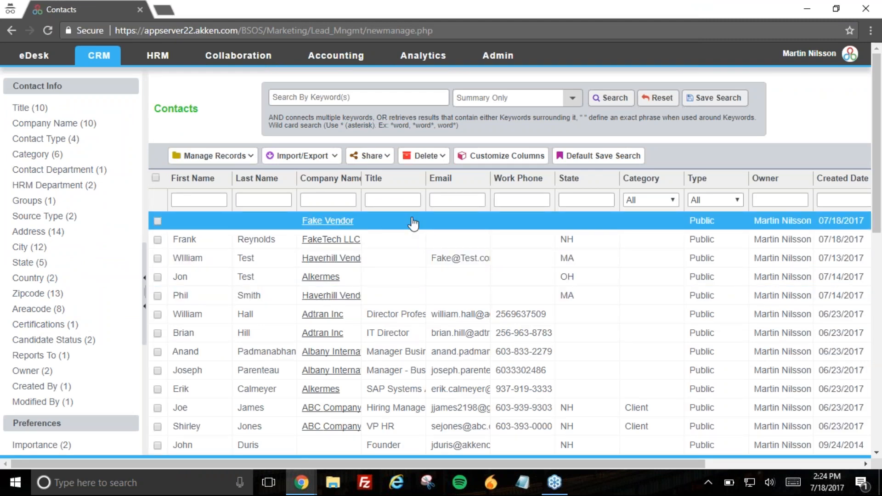
pyautogui.moveTo(113, 60)
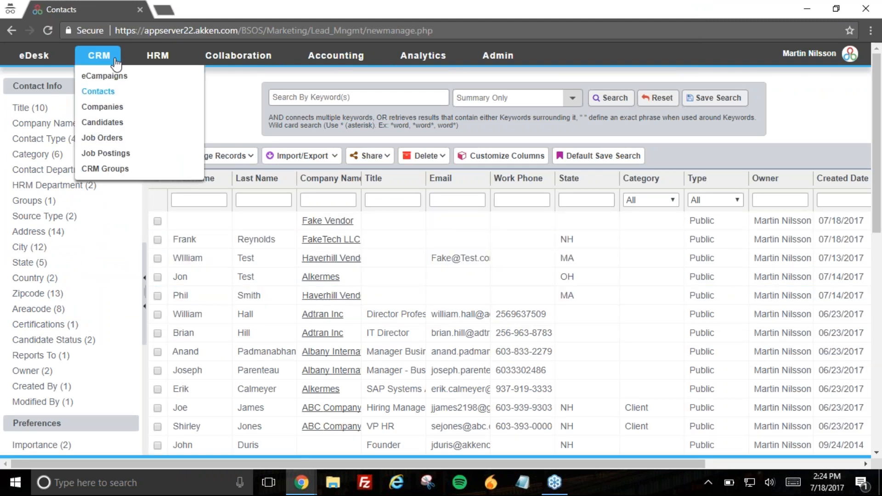
pyautogui.click(116, 113)
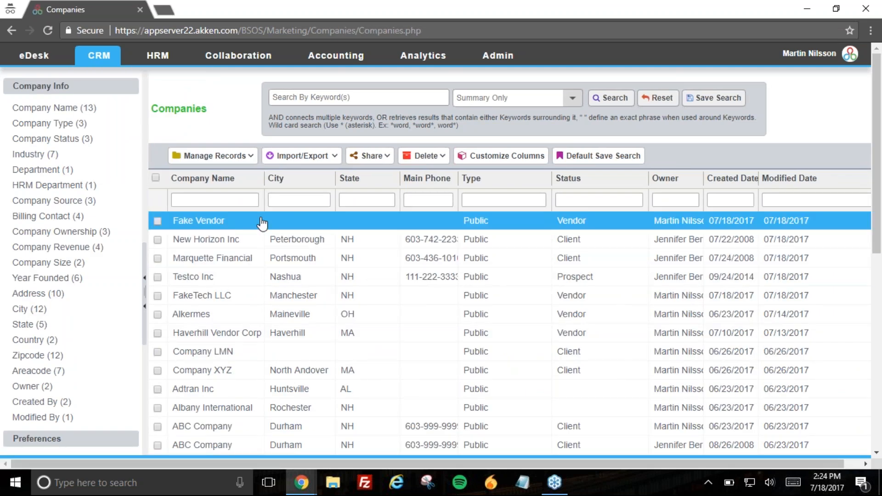
# Step: Open the Fake Vendor company record, expand its contacts to review them, and close the record
pyautogui.click(251, 224)
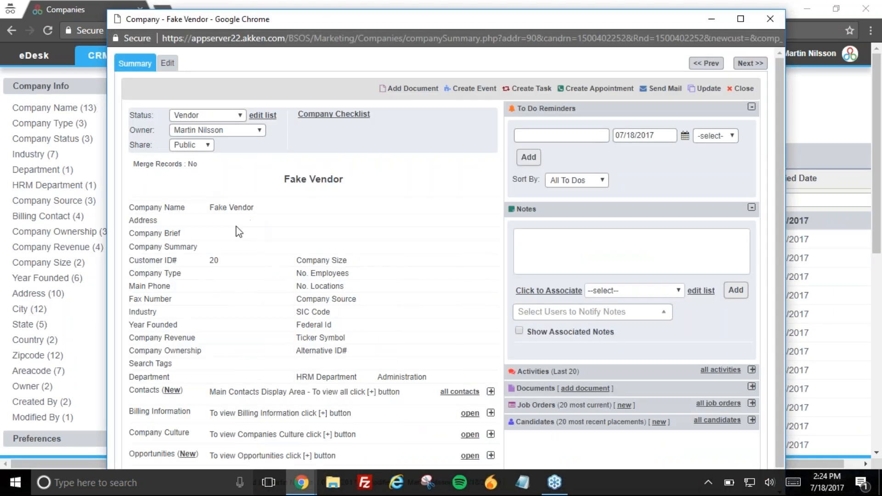
pyautogui.scroll(-1, 239, 232)
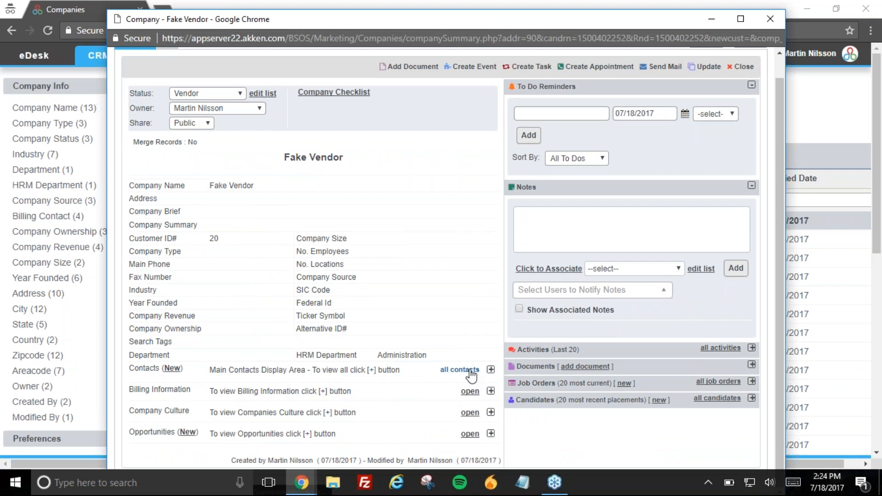
pyautogui.click(491, 369)
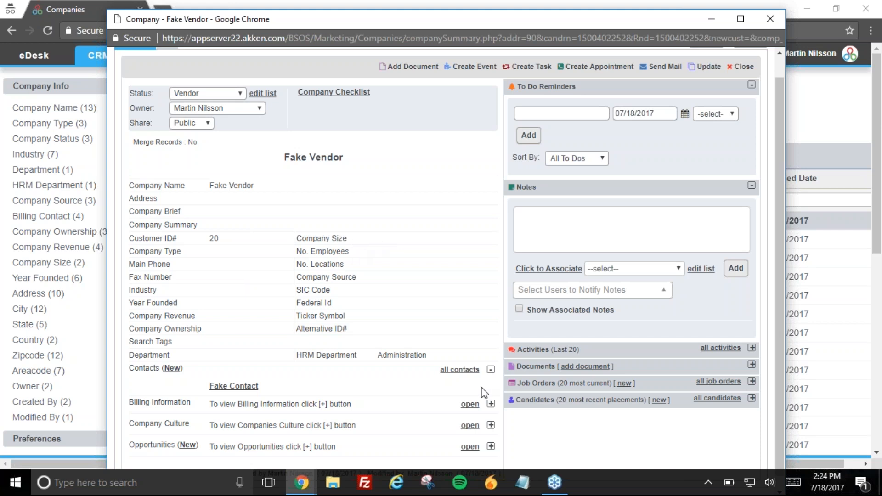
pyautogui.scroll(1, 465, 264)
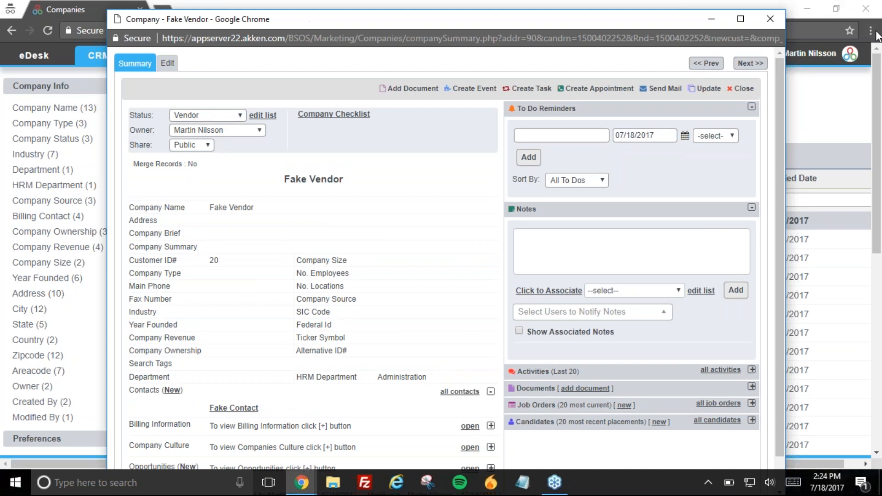
pyautogui.click(770, 19)
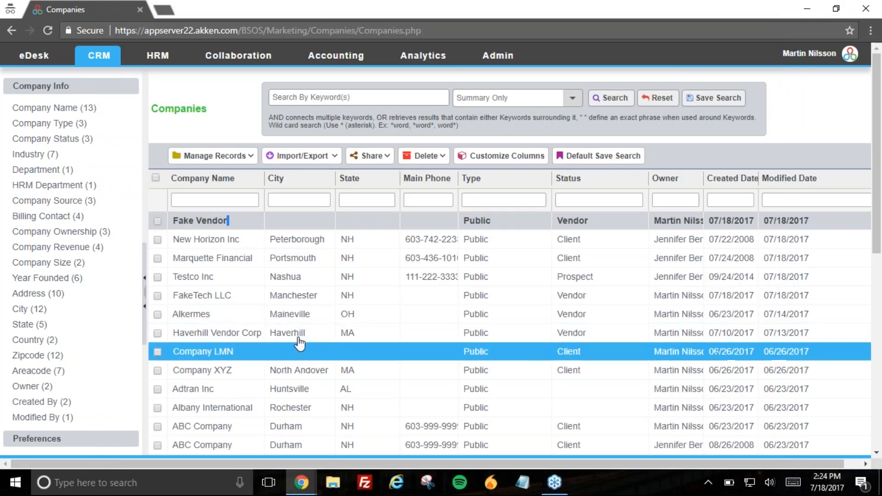
# Step: Change the status of Company LMN to Vendor and close its record
pyautogui.click(258, 352)
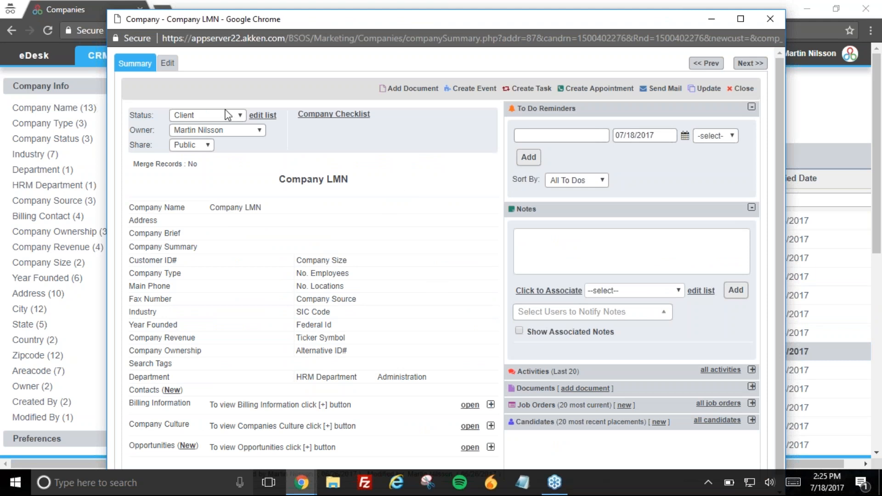
pyautogui.click(242, 115)
pyautogui.click(202, 255)
pyautogui.moveTo(560, 20); pyautogui.dragTo(493, 18)
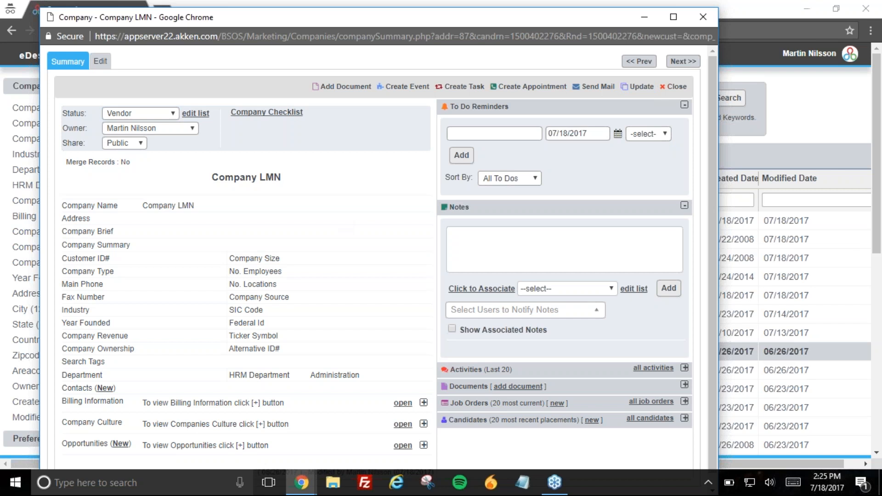
pyautogui.click(707, 17)
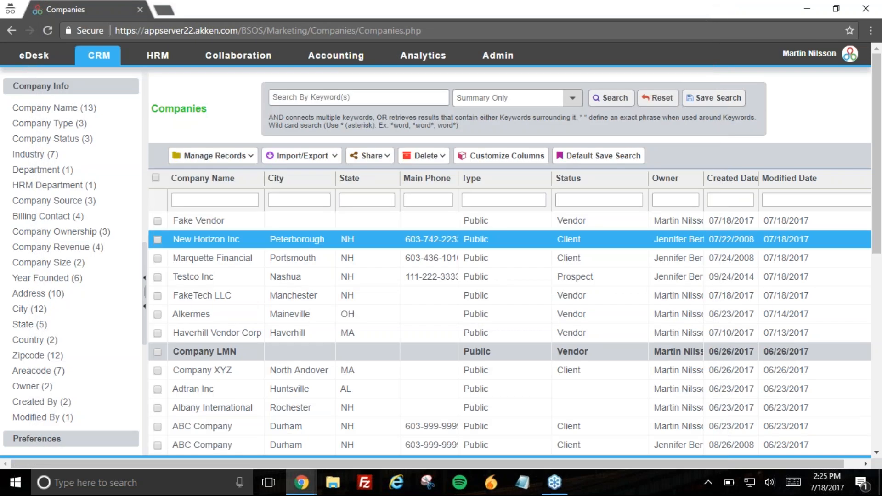
# Step: Reopen the Fake Vendor company record to check its linked contact, and close it
pyautogui.click(256, 226)
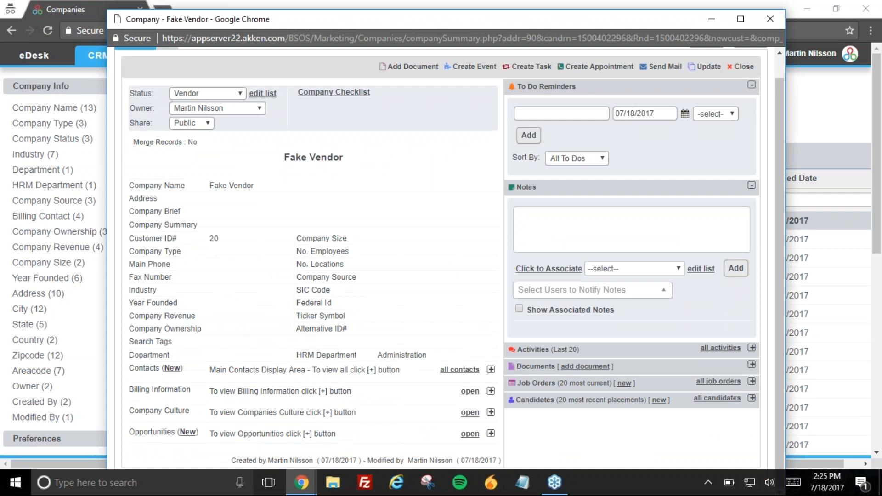
pyautogui.click(491, 370)
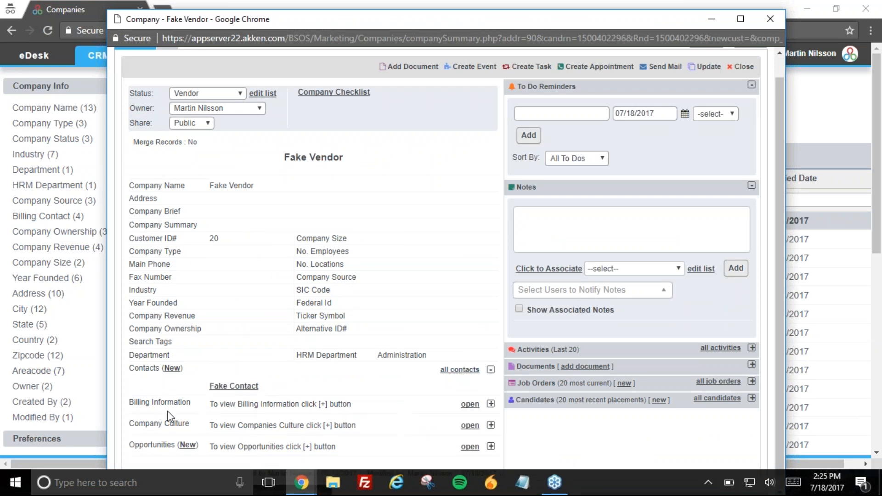
pyautogui.click(776, 24)
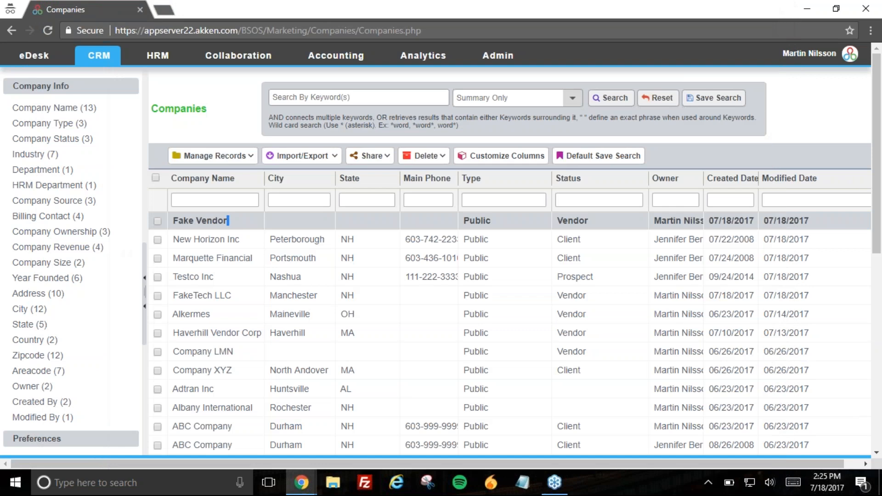
# Step: Open the vendor's newly hired candidate in the CRM Candidates list and view the recruiter details in the contact information
pyautogui.moveTo(89, 77)
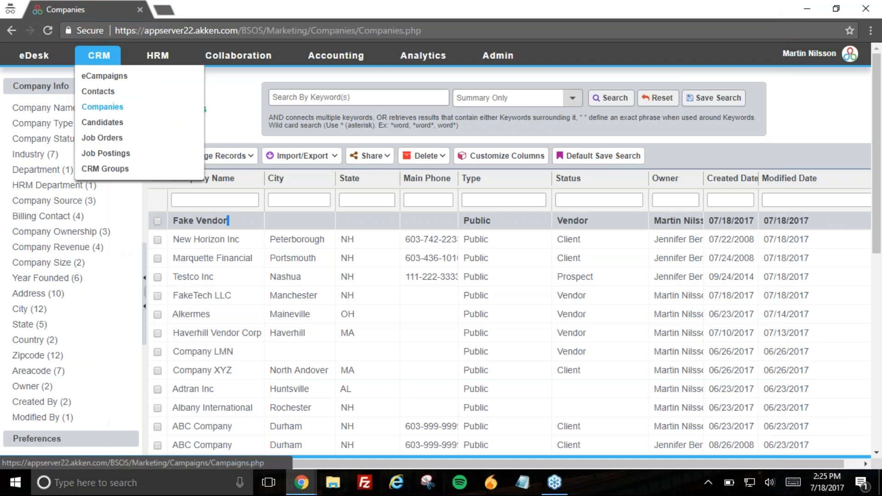
pyautogui.click(108, 122)
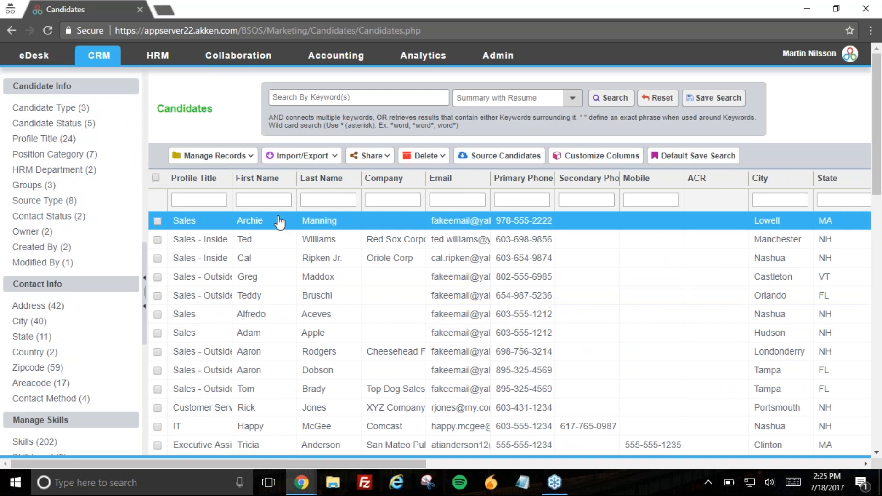
pyautogui.click(279, 221)
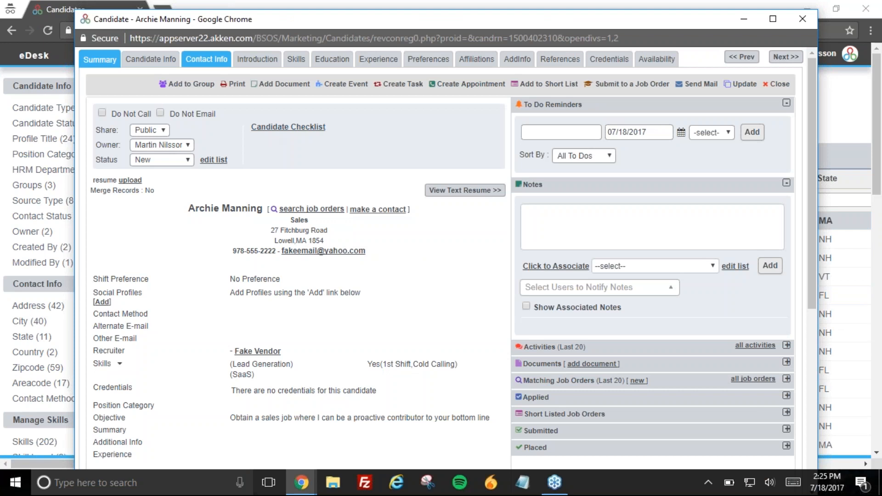
pyautogui.click(210, 60)
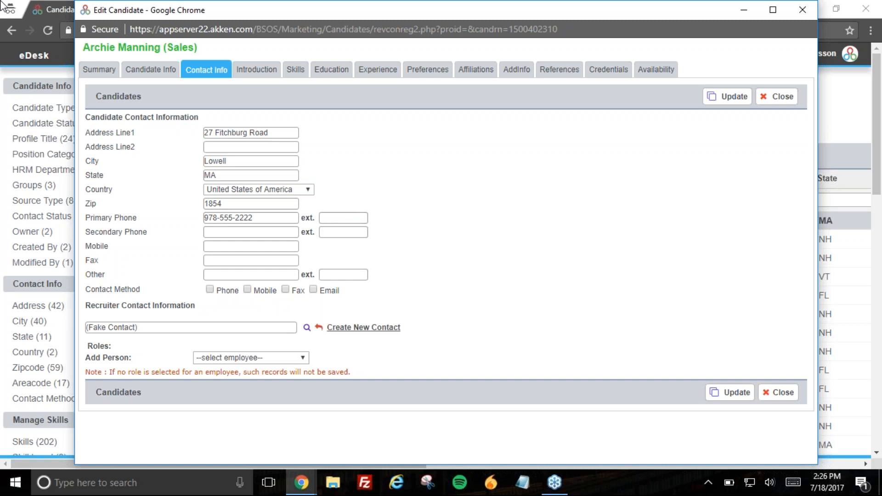
pyautogui.click(51, 7)
pyautogui.moveTo(336, 55)
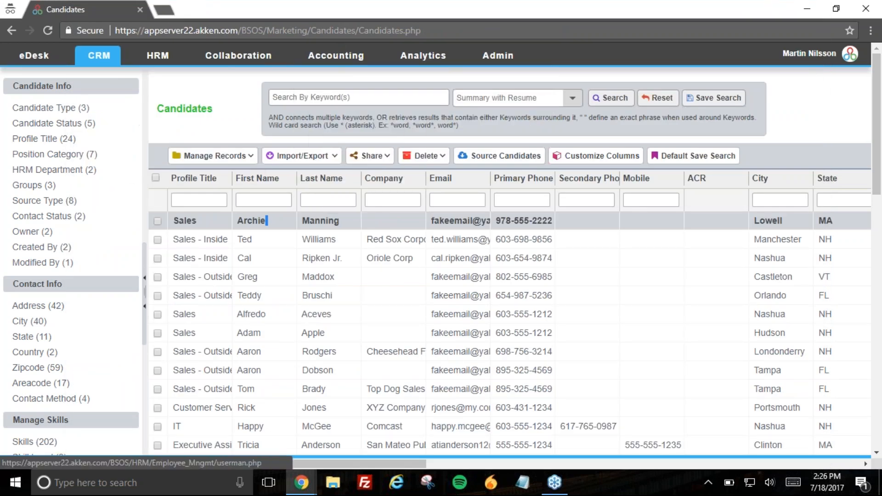
pyautogui.moveTo(99, 56)
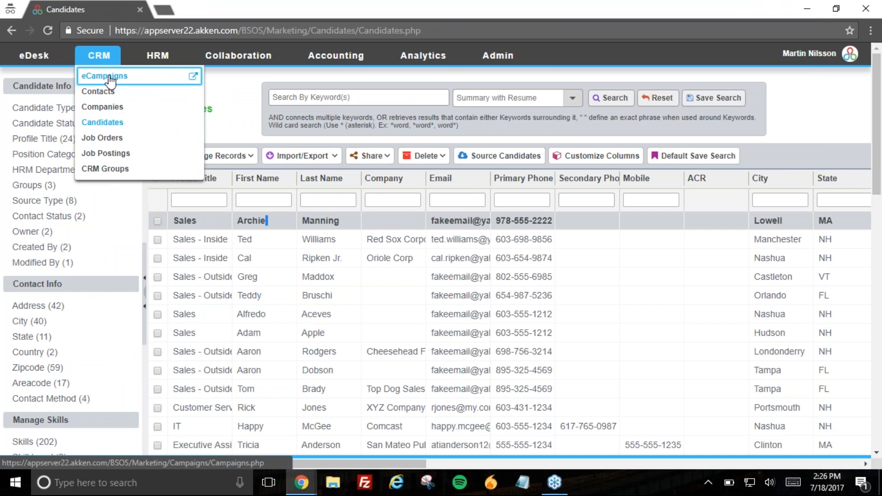
pyautogui.moveTo(301, 481)
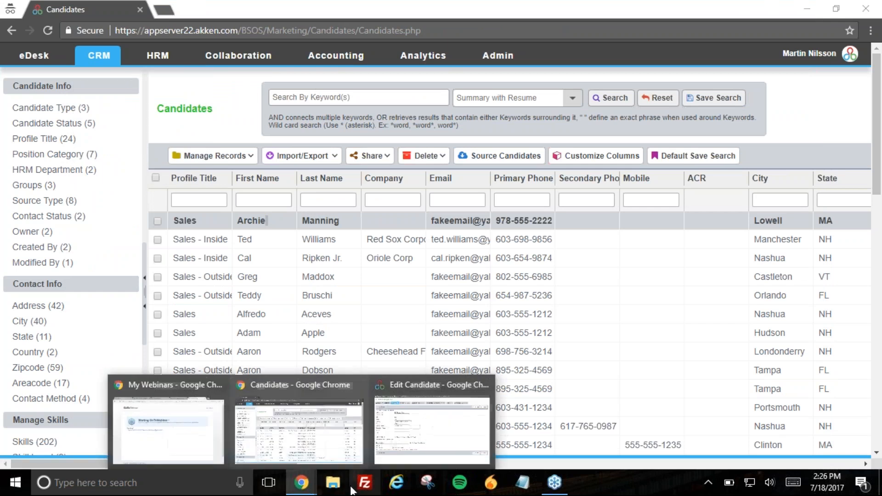
pyautogui.click(413, 441)
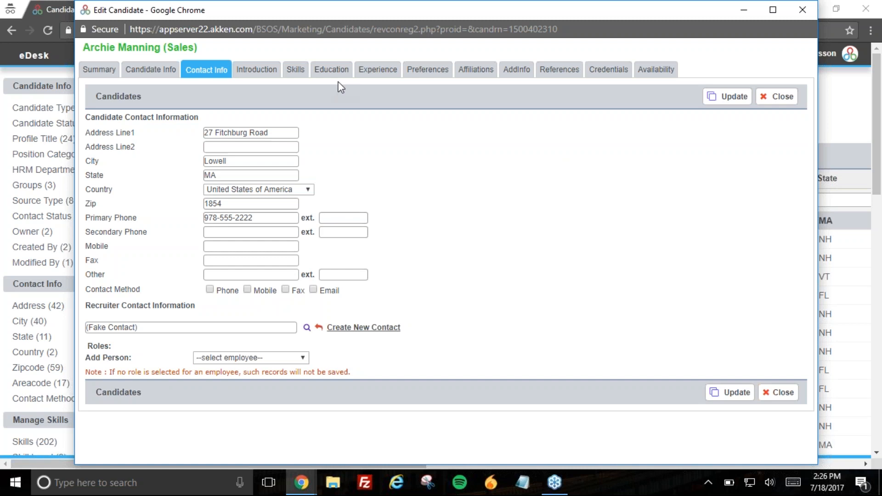
# Step: Reopen the vendor's candidate from the CRM Candidates list and submit the candidate to Marquette Financial's Administrative Position job order
pyautogui.click(799, 8)
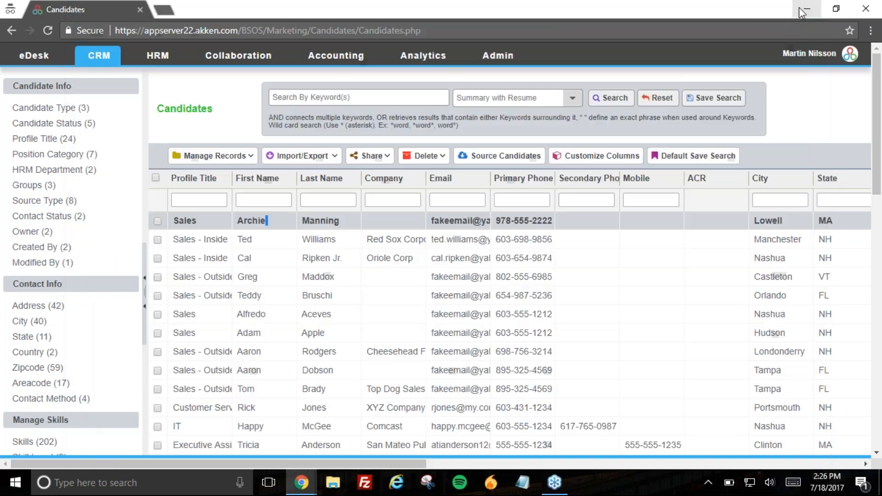
pyautogui.click(393, 226)
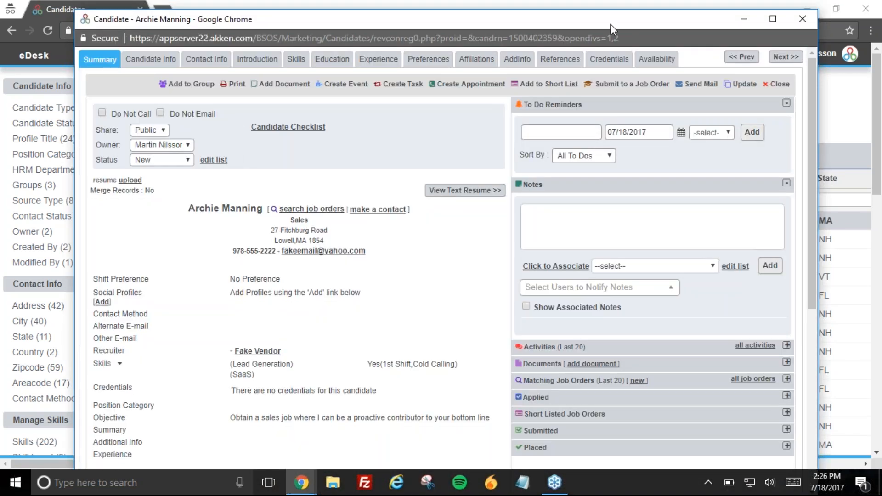
pyautogui.moveTo(610, 24); pyautogui.dragTo(574, 17)
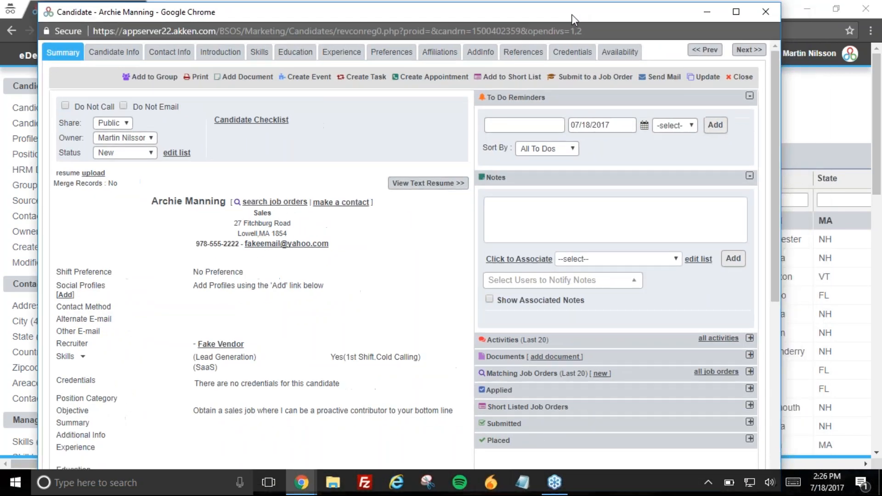
pyautogui.click(570, 78)
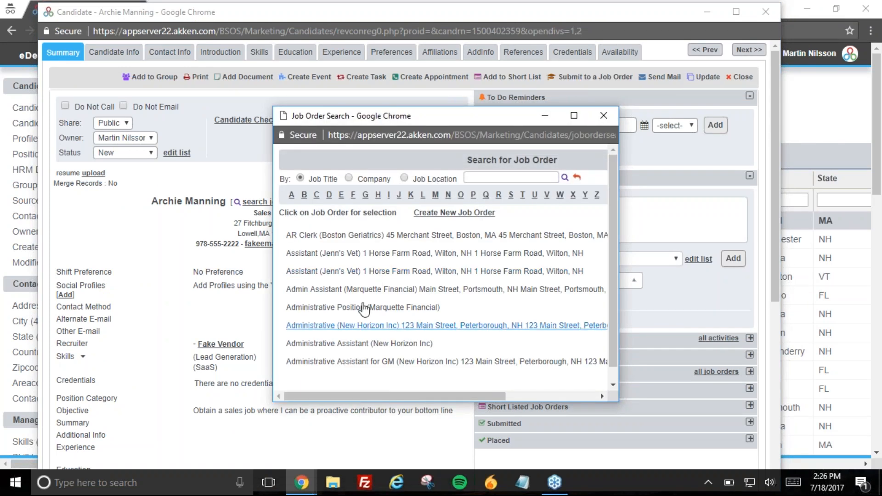
pyautogui.click(364, 307)
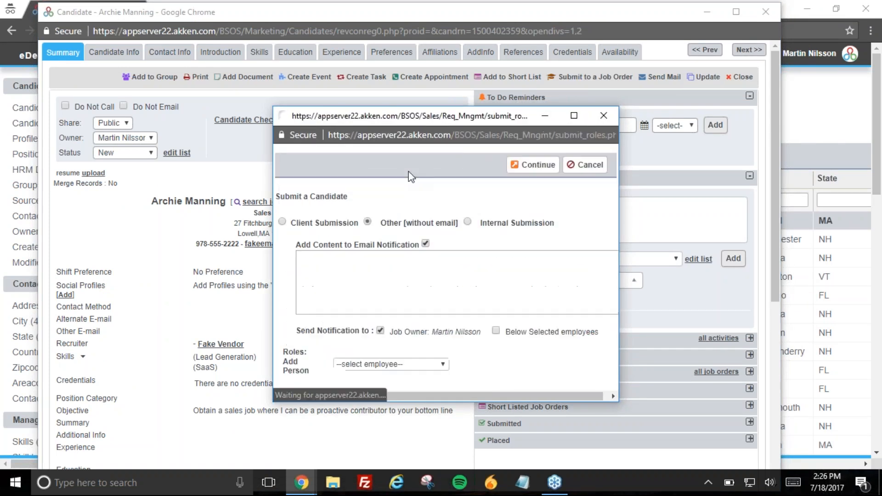
pyautogui.click(666, 336)
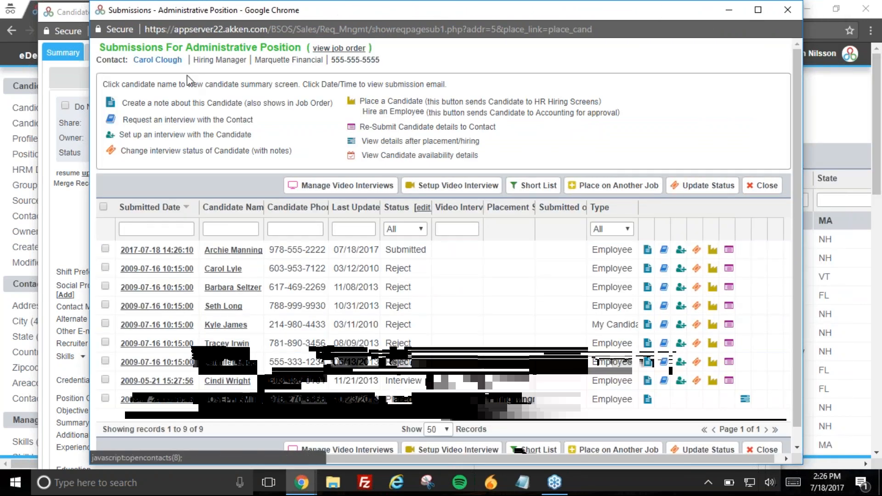
# Step: Place the newly submitted candidate in the Administrative Position with the default placement details, and leave the submissions and candidate windows
pyautogui.moveTo(445, 15); pyautogui.dragTo(368, 16)
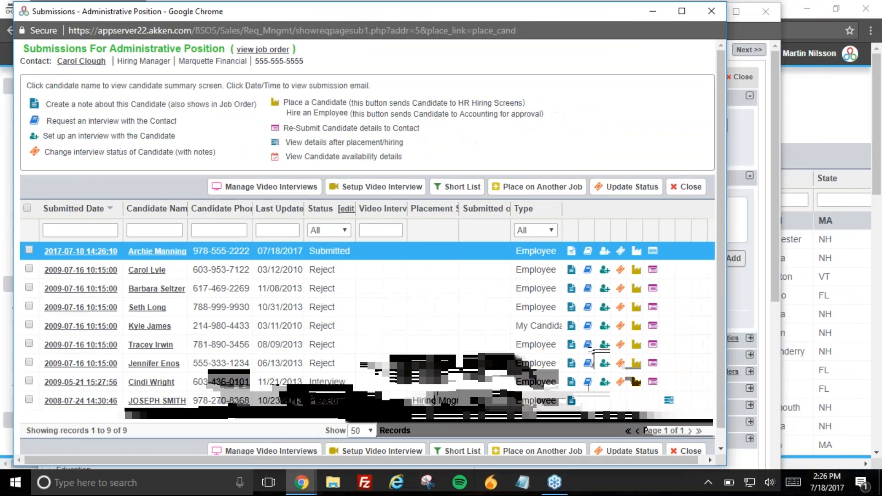
pyautogui.click(635, 252)
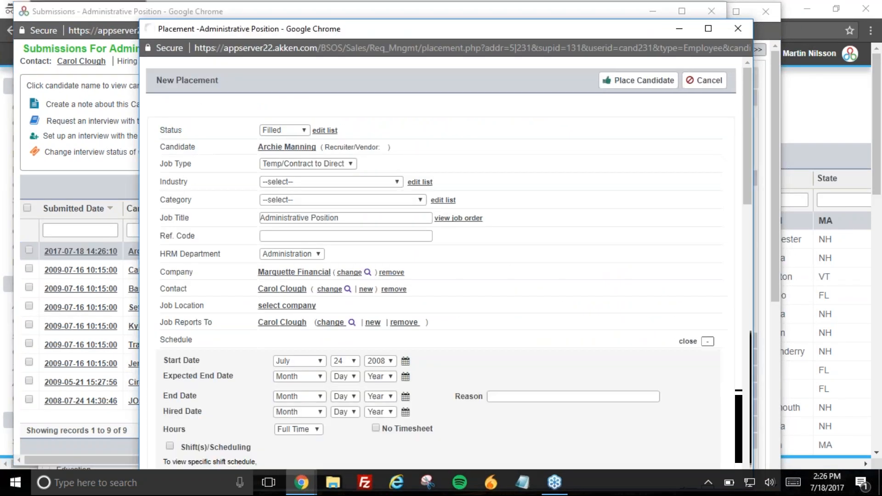
pyautogui.scroll(-1, 412, 238)
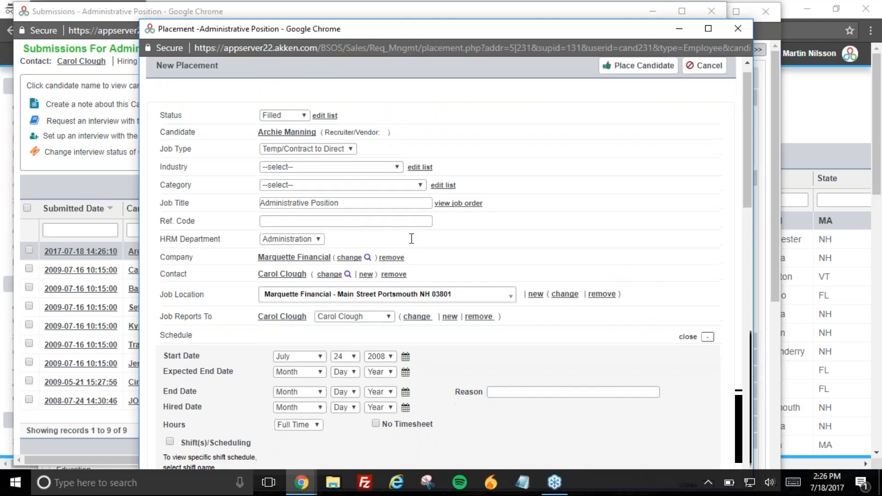
pyautogui.scroll(-15, 411, 238)
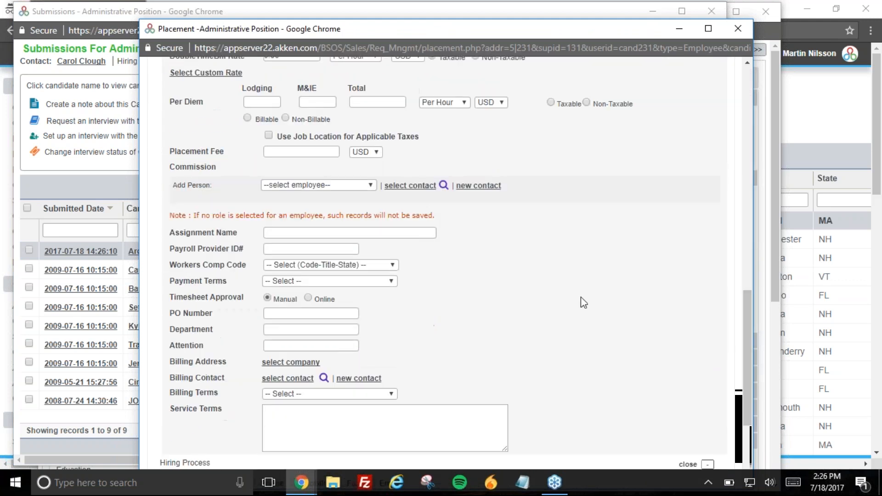
pyautogui.scroll(-4, 570, 302)
pyautogui.scroll(20, 565, 301)
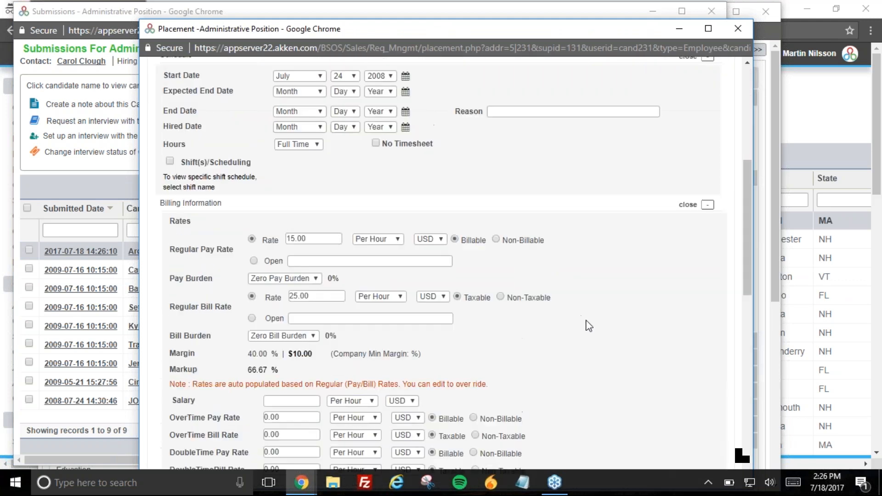
pyautogui.click(609, 84)
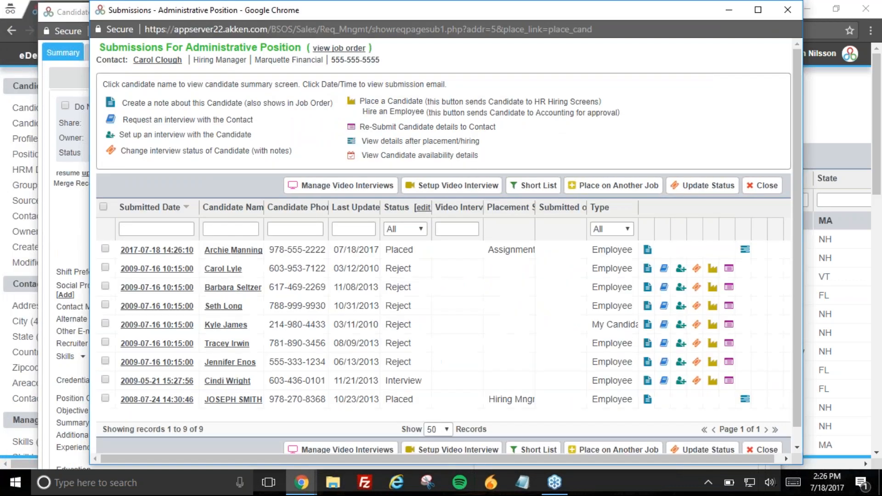
pyautogui.click(729, 7)
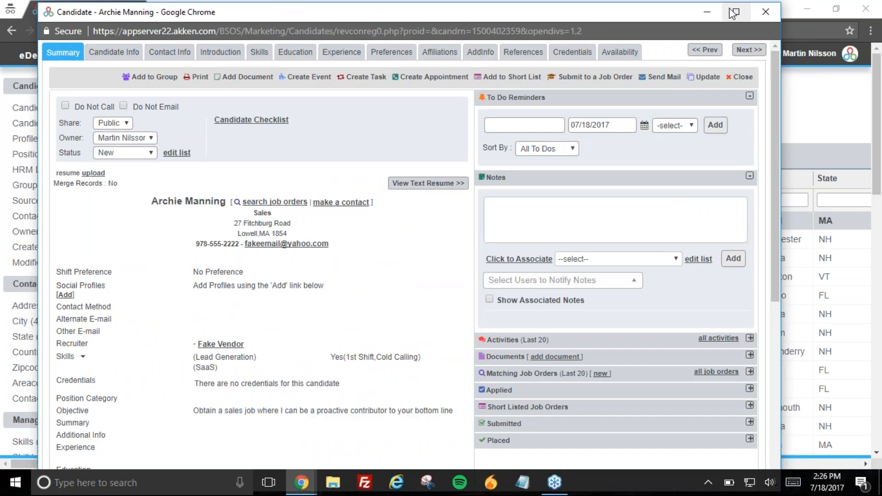
pyautogui.click(766, 10)
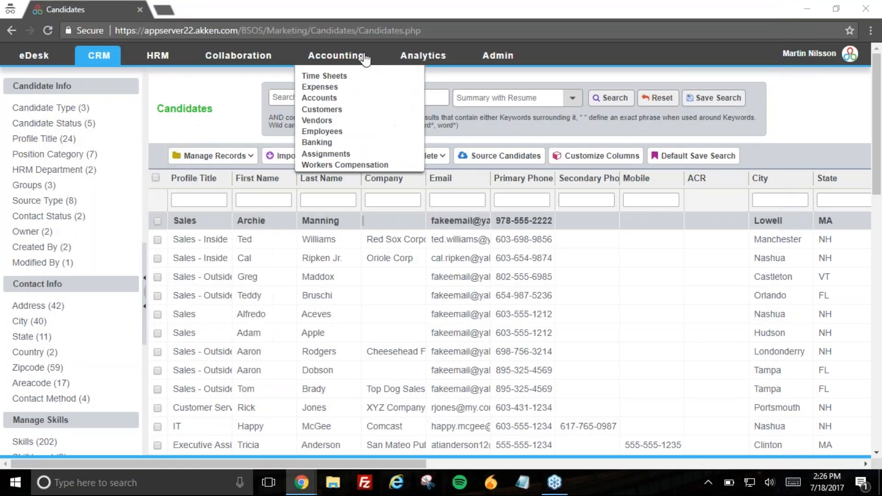
# Step: Open the Fake Vendor record in Accounting Vendors, review the listed customer candidate and tax type, and close the record
pyautogui.moveTo(322, 91)
pyautogui.moveTo(339, 138)
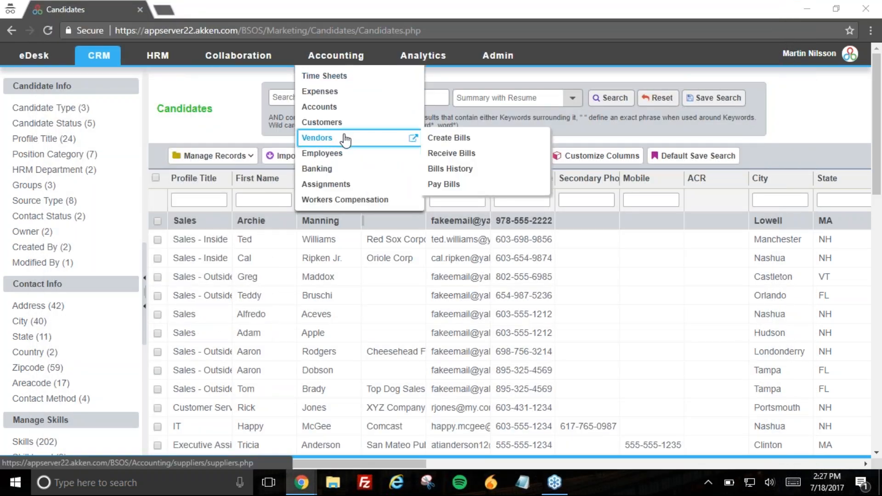
pyautogui.click(351, 137)
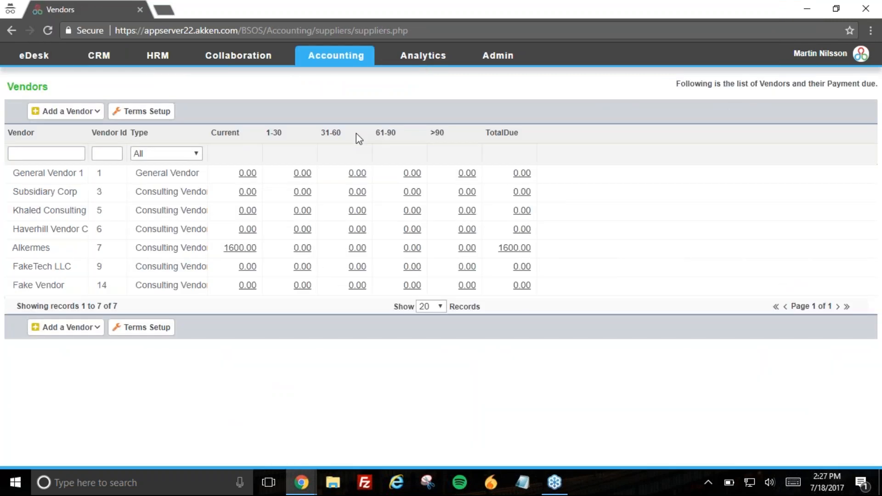
pyautogui.click(76, 291)
pyautogui.scroll(-8, 353, 321)
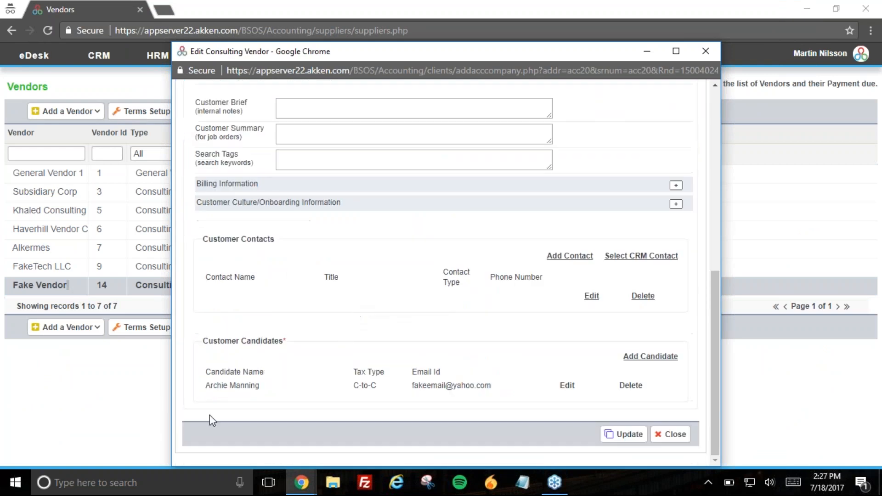
pyautogui.tripleClick(242, 384)
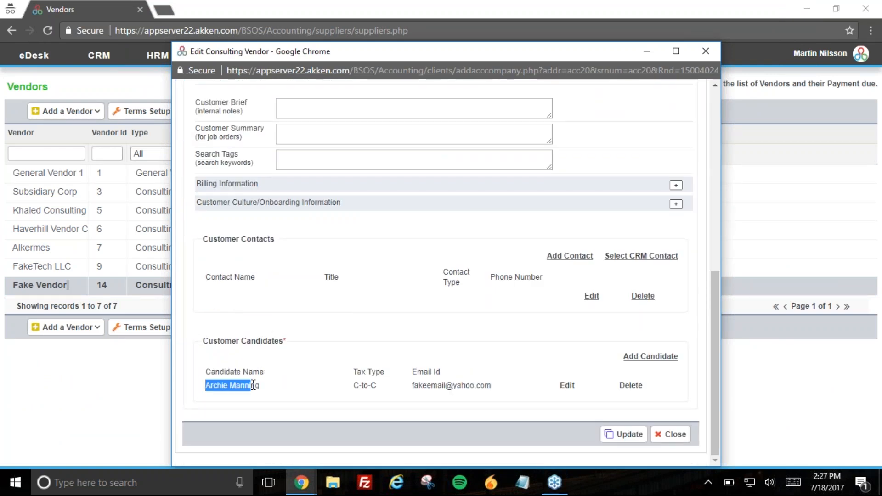
pyautogui.moveTo(387, 390); pyautogui.dragTo(345, 390)
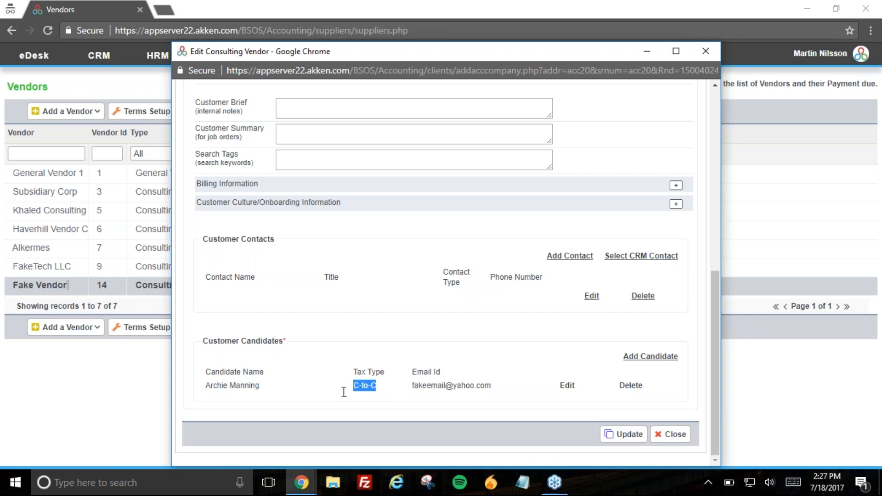
pyautogui.click(704, 52)
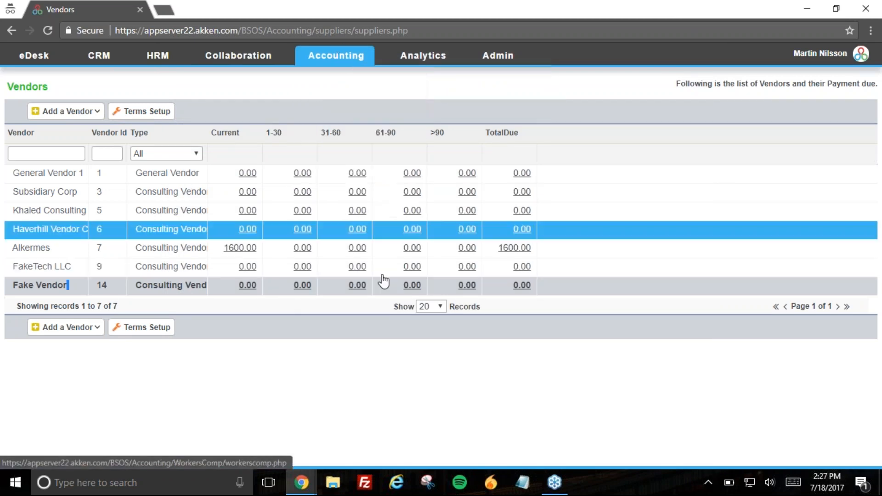
# Step: Open the vendor's candidate again in CRM Candidates to review the summary, and return to the Candidates list
pyautogui.moveTo(336, 55)
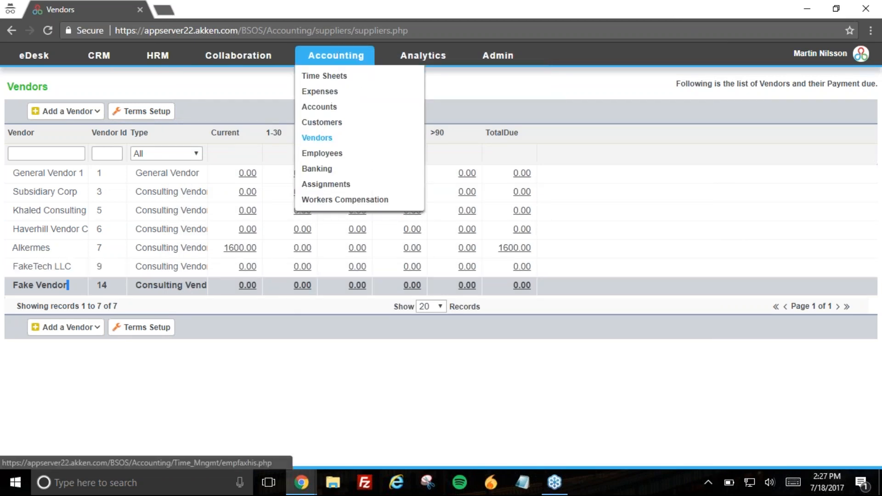
pyautogui.moveTo(99, 55)
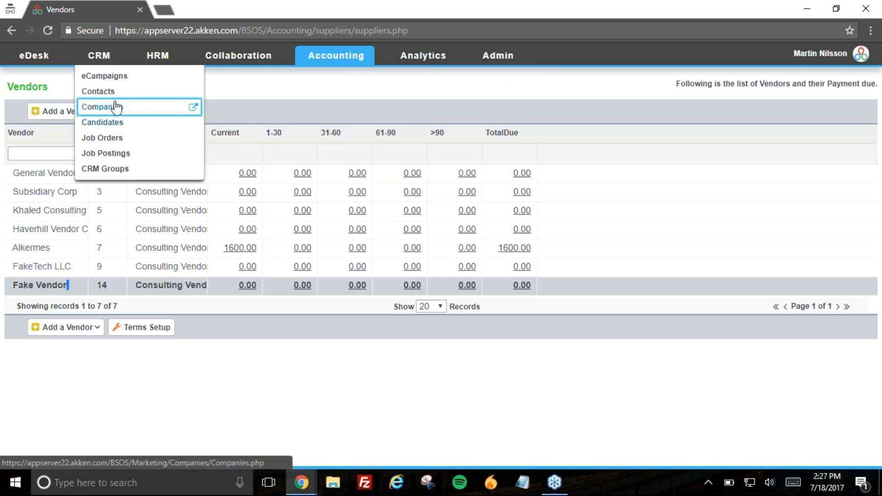
pyautogui.click(117, 123)
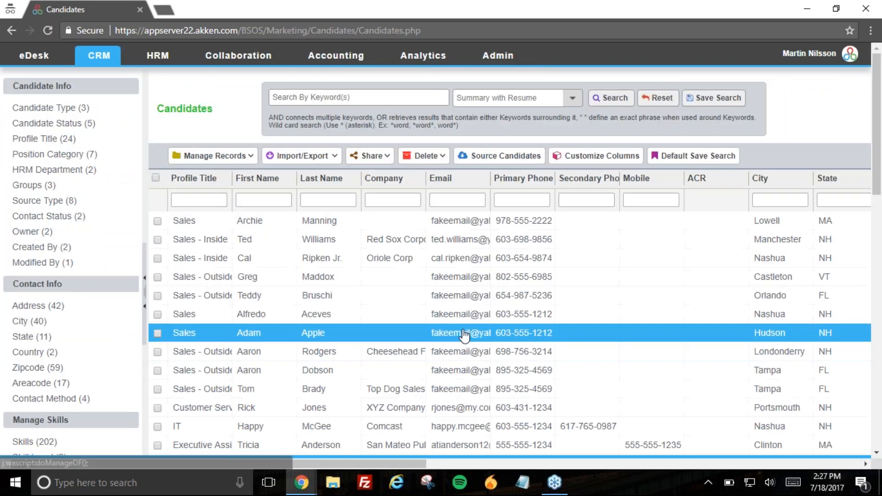
pyautogui.click(281, 224)
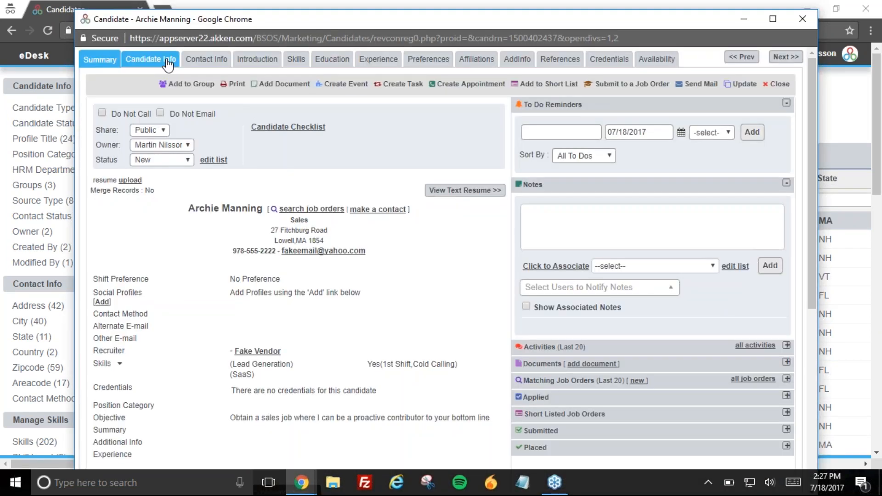
pyautogui.click(808, 8)
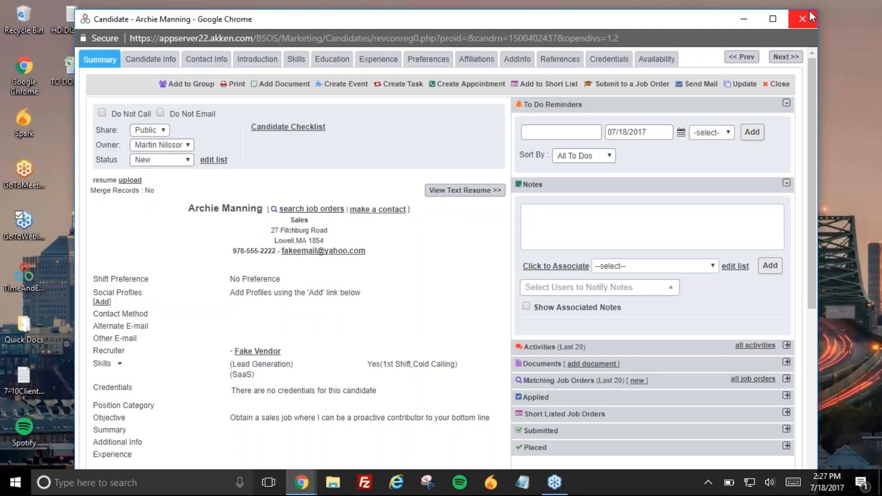
pyautogui.click(302, 482)
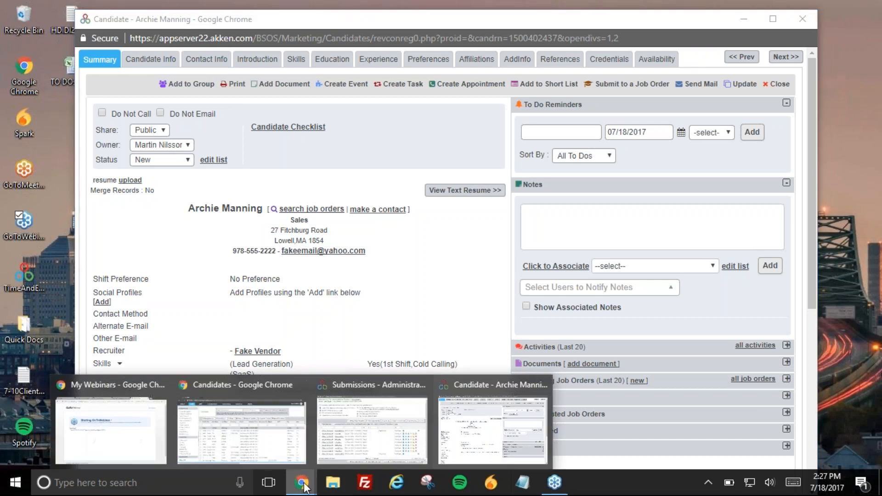
pyautogui.click(268, 452)
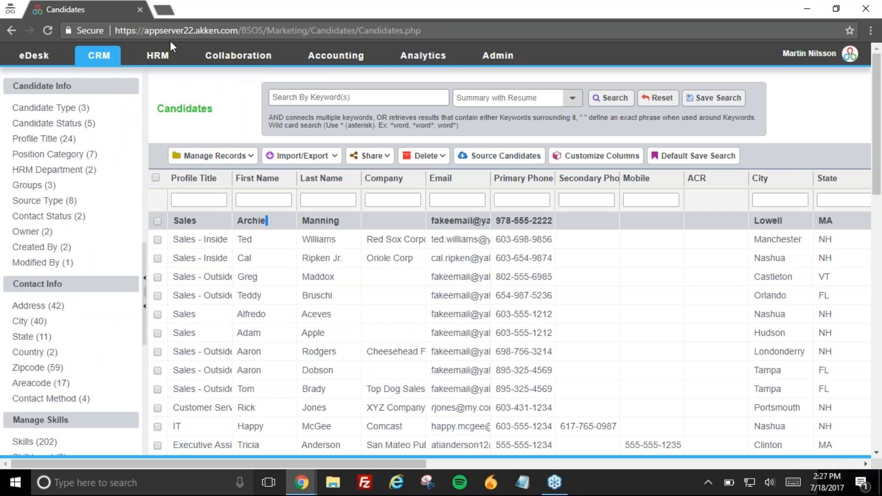
# Step: Open the placed candidate's employee record in HRM Employee Management, review the compensation and tax deductions with the linked vendor, and close it
pyautogui.moveTo(252, 59)
pyautogui.moveTo(159, 58)
pyautogui.click(276, 107)
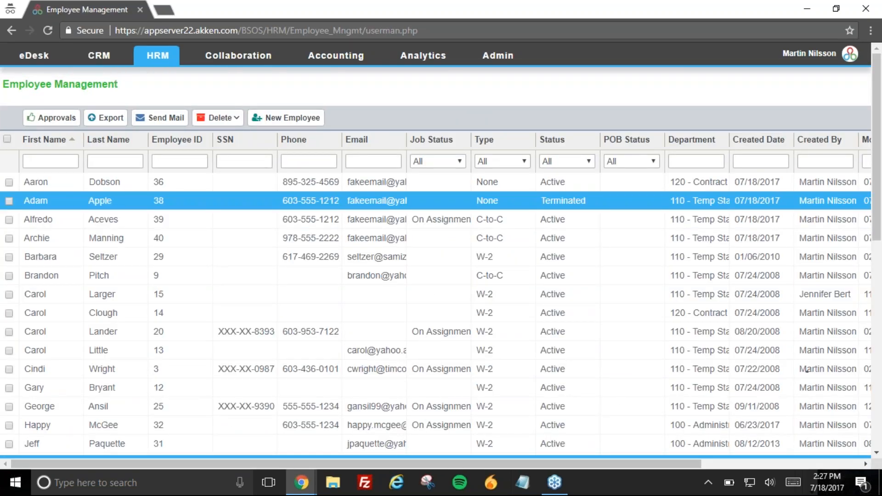
pyautogui.click(127, 238)
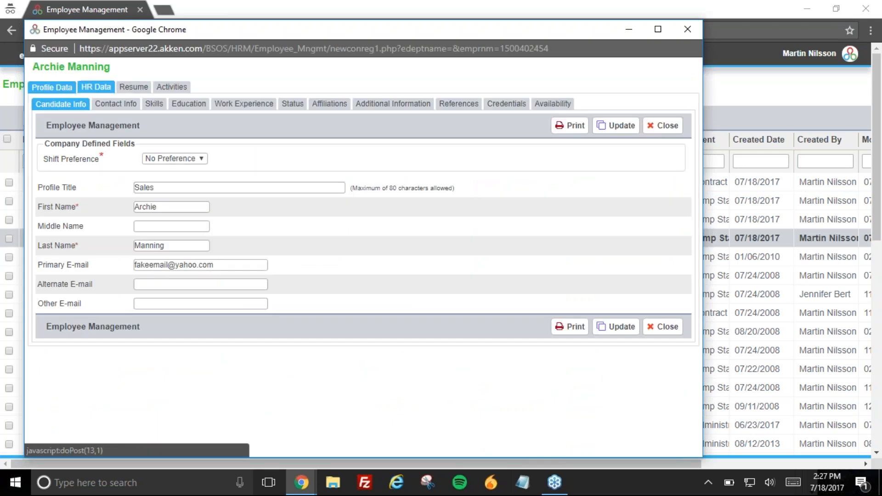
pyautogui.click(97, 87)
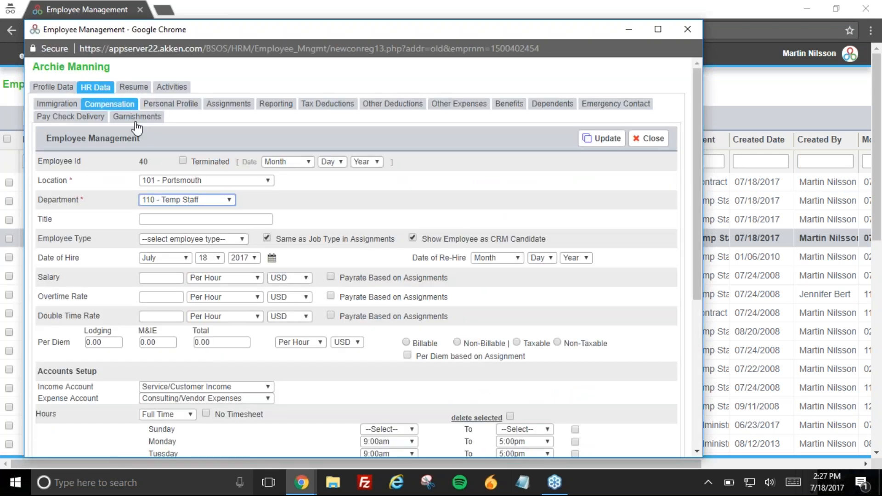
pyautogui.click(310, 107)
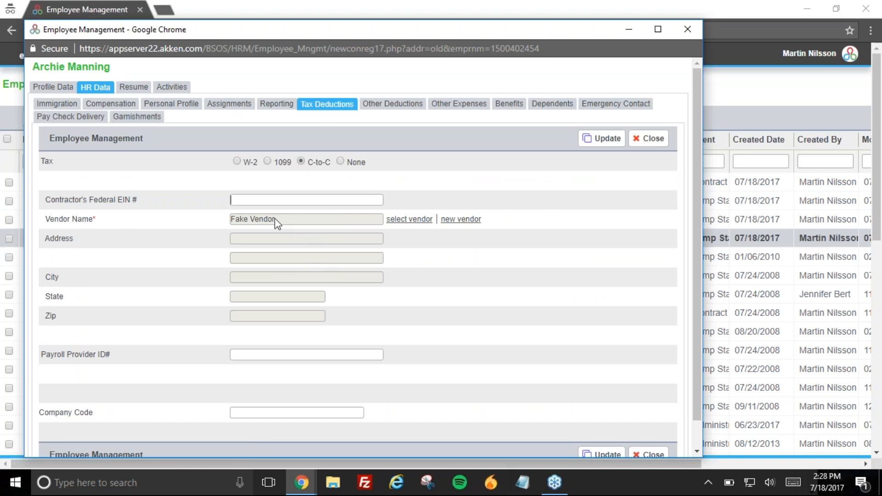
pyautogui.click(648, 143)
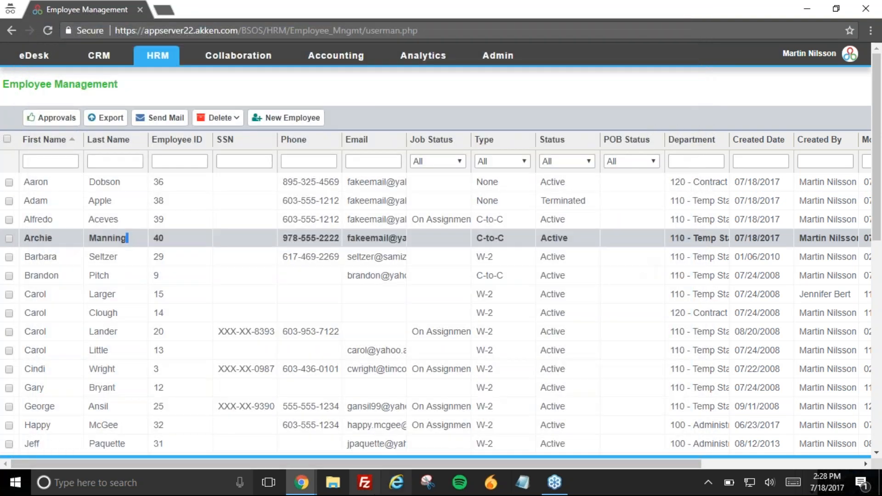
pyautogui.moveTo(171, 60)
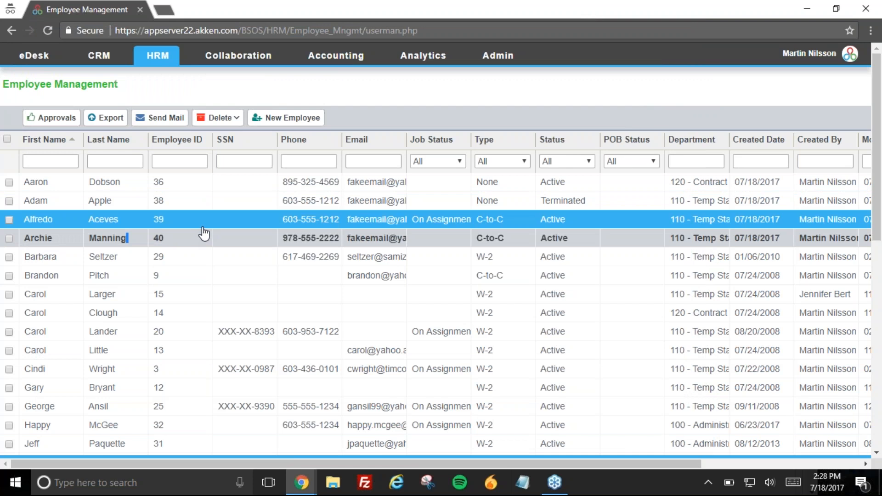
pyautogui.moveTo(238, 55)
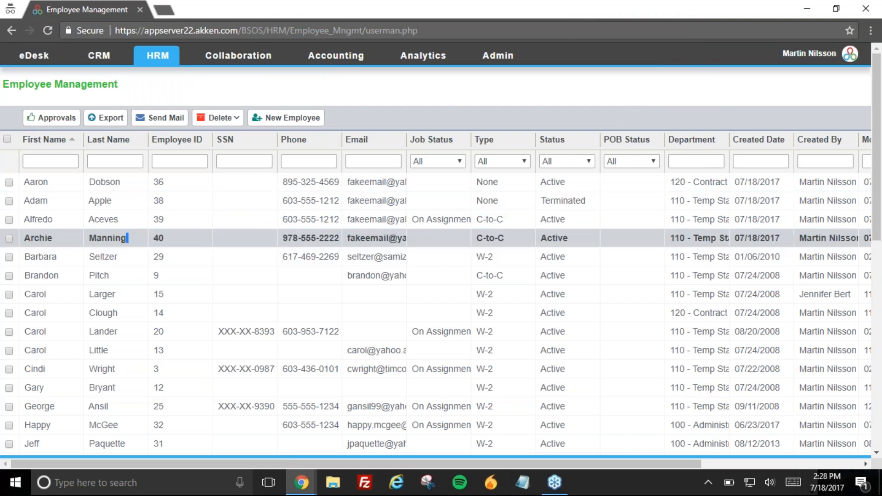
pyautogui.moveTo(335, 55)
pyautogui.moveTo(349, 75)
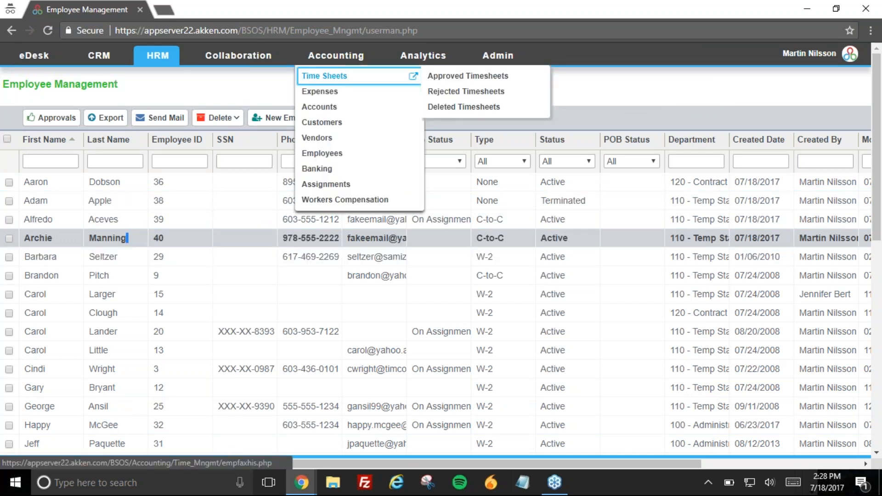
pyautogui.moveTo(320, 91)
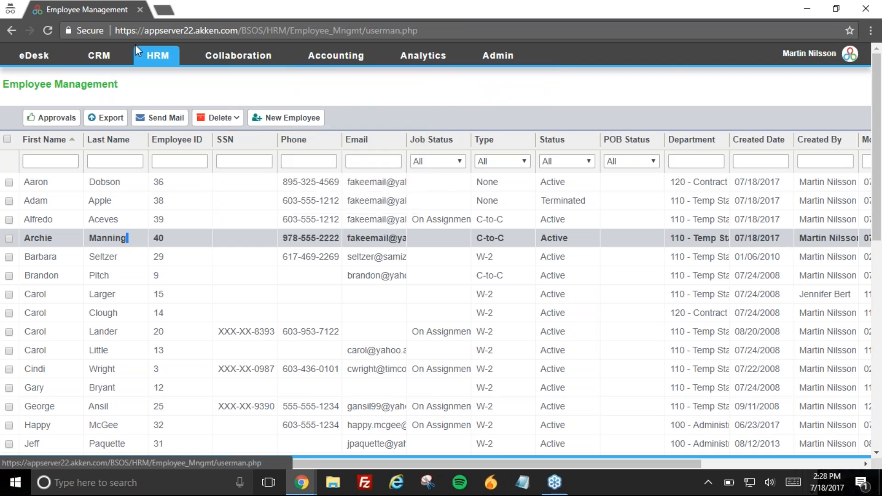
pyautogui.moveTo(114, 57)
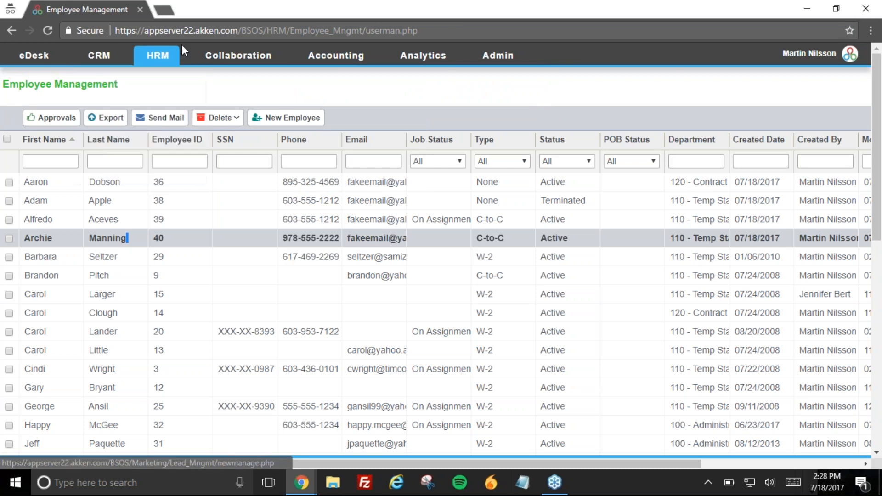
pyautogui.click(188, 109)
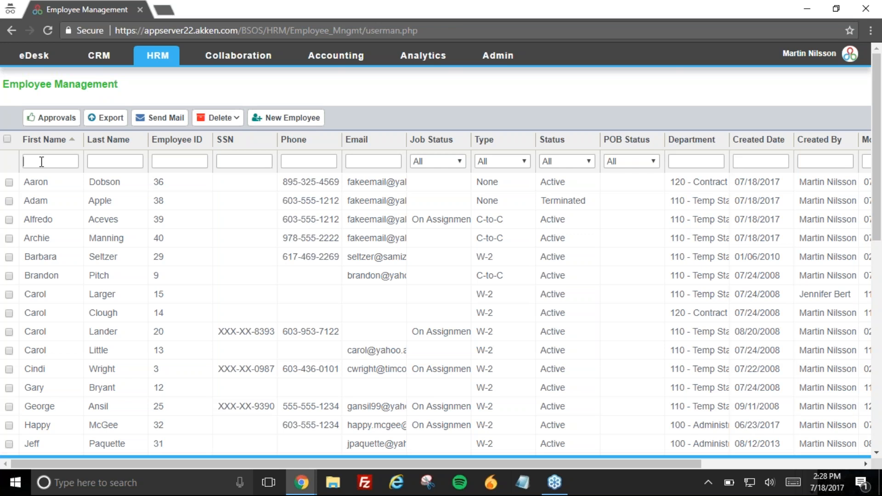
# Step: Filter the Employee Management list by the last name of the corp-to-corp employee who is on assignment
pyautogui.write('s')
pyautogui.press('Return')
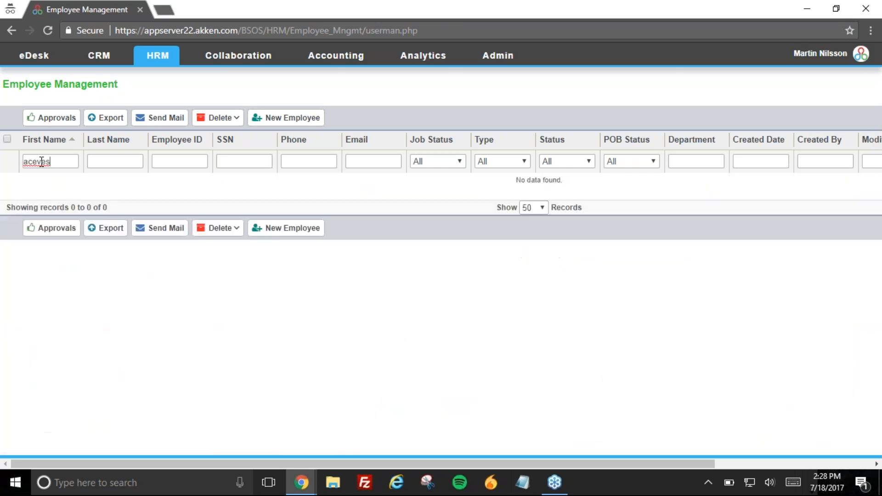
pyautogui.press('BackSpace')
pyautogui.press('BackSpace')
pyautogui.press('BackSpace')
pyautogui.write('aceves')
pyautogui.press('Return')
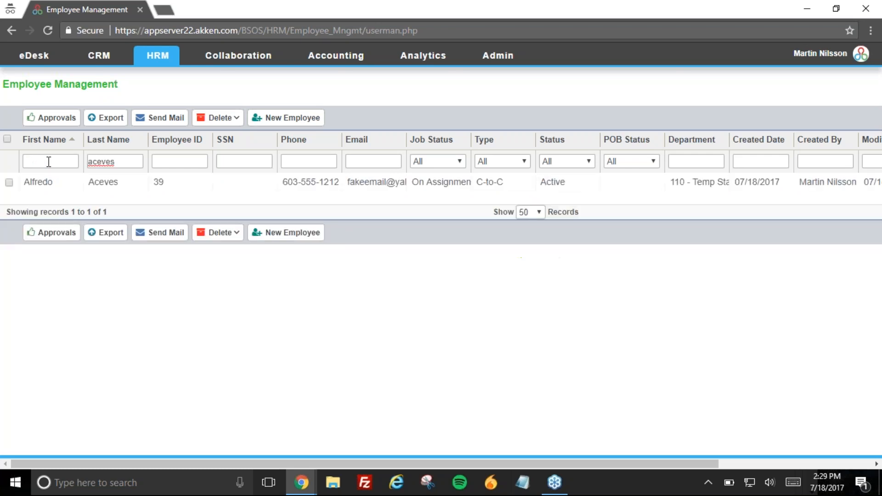
# Step: Open the filtered employee's HR compensation data, mark the employee as terminated on July 18, 2017, and add the default termination notes
pyautogui.click(172, 191)
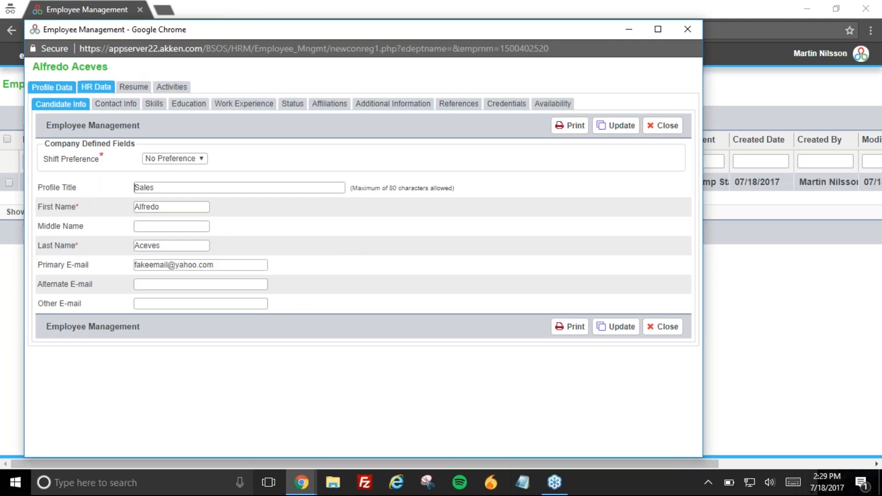
pyautogui.click(95, 87)
pyautogui.click(64, 92)
pyautogui.click(96, 86)
pyautogui.click(182, 161)
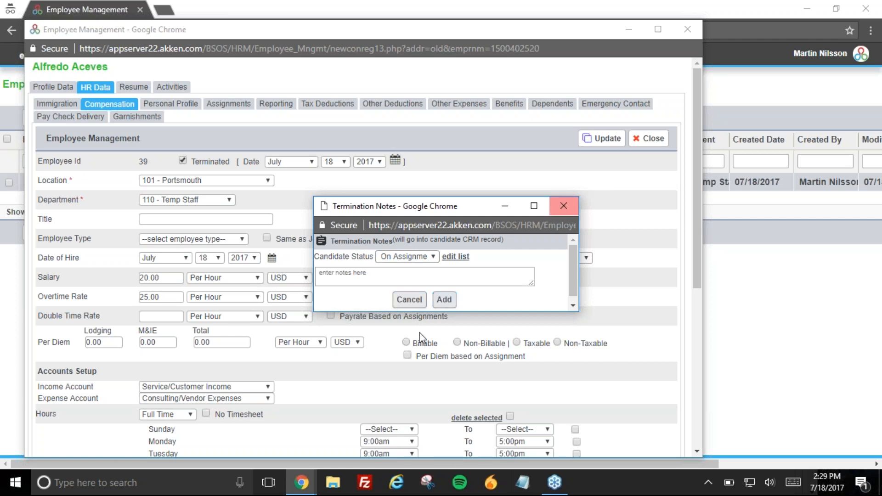
pyautogui.click(442, 302)
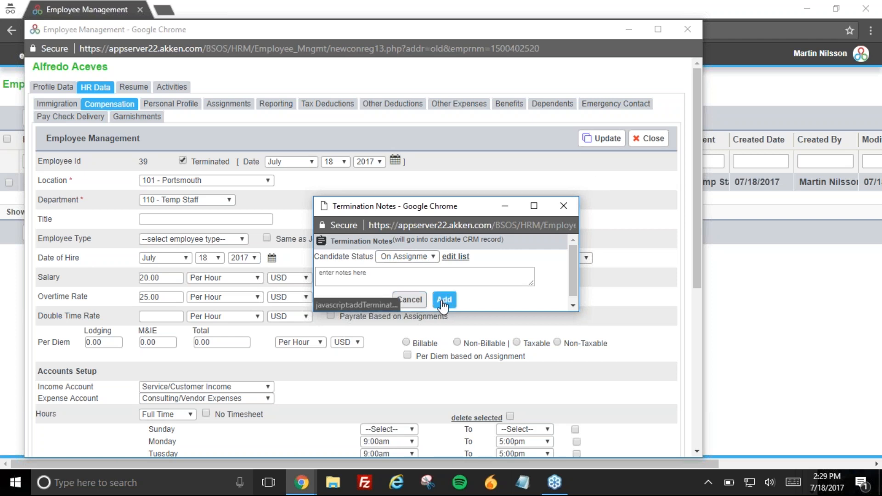
# Step: Save the termination with all active assignments closed using a July 18, 2017 end date, and close the employee record
pyautogui.click(602, 138)
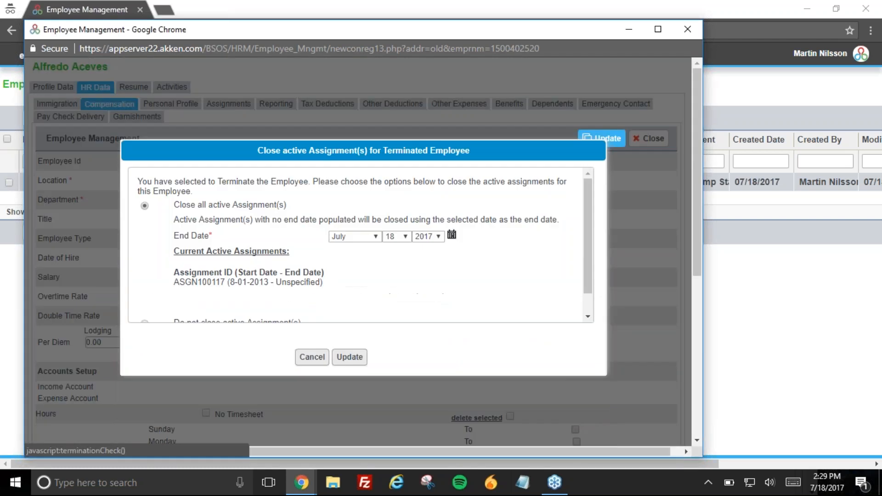
pyautogui.scroll(-1, 289, 275)
pyautogui.click(349, 356)
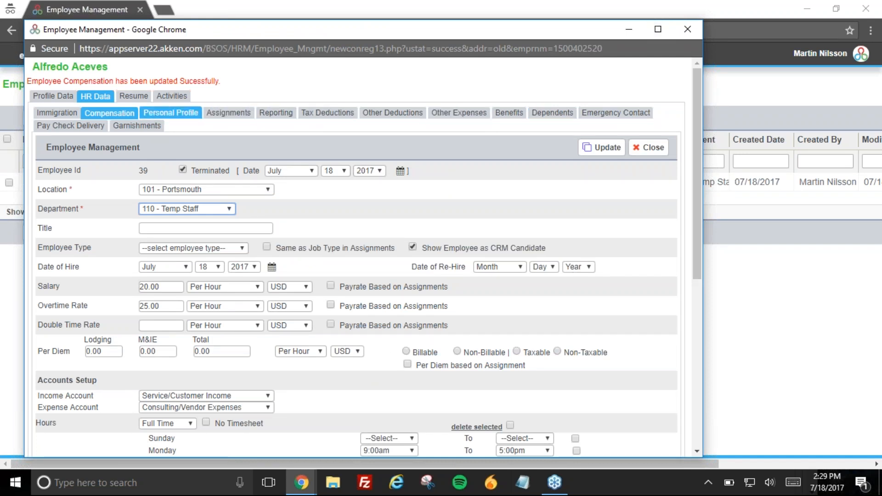
pyautogui.click(276, 115)
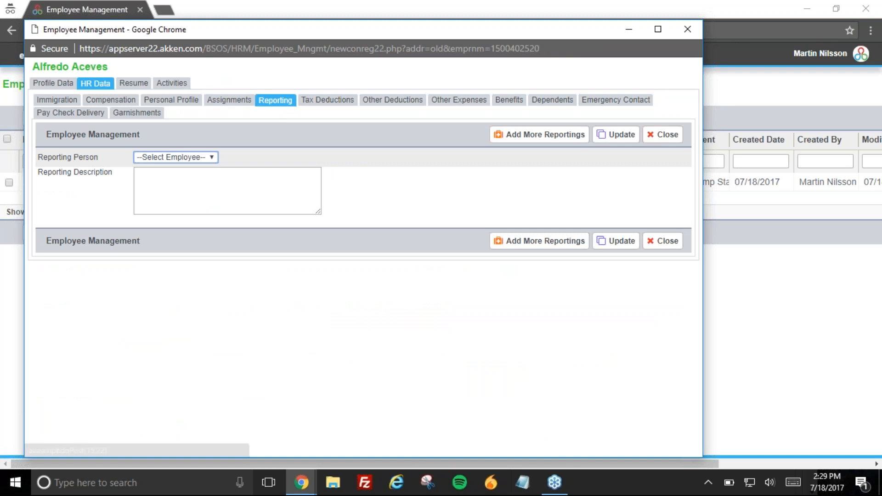
pyautogui.hotkey('ctrl', 'w')
# Step: Open the Vendors list in Accounting to review the vendors
pyautogui.moveTo(337, 56)
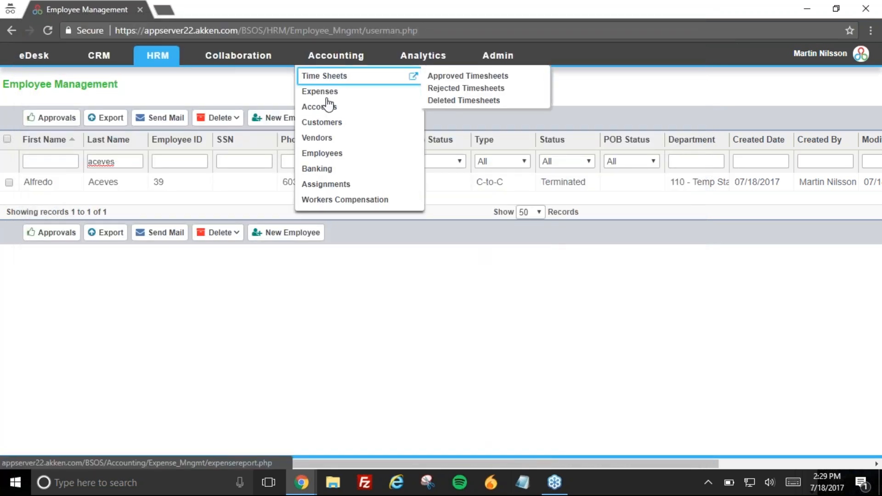
pyautogui.click(323, 139)
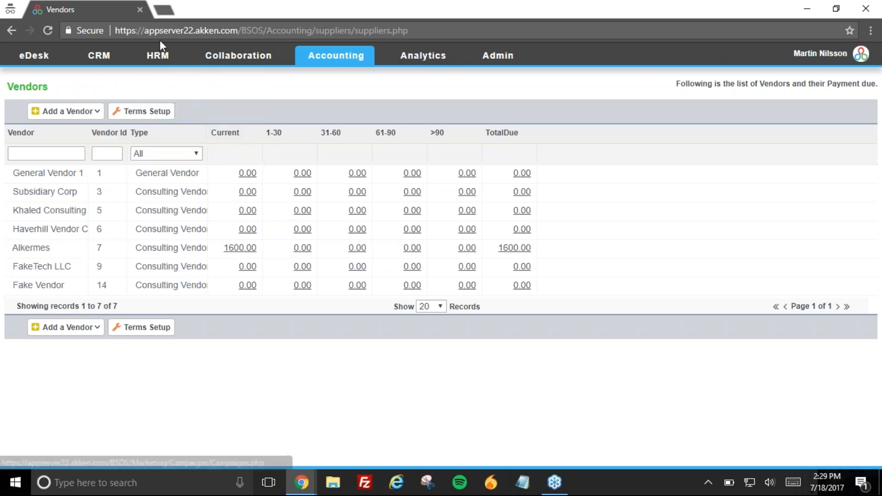
pyautogui.moveTo(336, 55)
pyautogui.moveTo(330, 140)
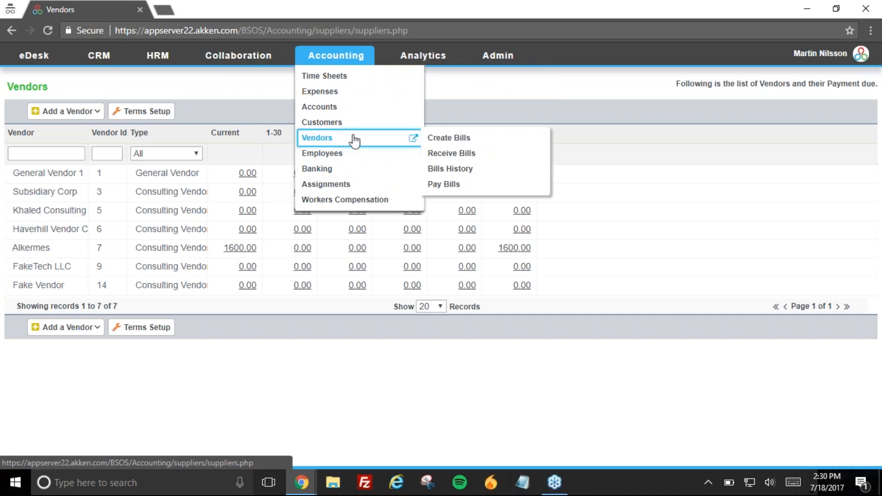
# Step: Open the Haverhill Vendor Corp record in CRM Companies, review its contacts, and close the record
pyautogui.moveTo(112, 56)
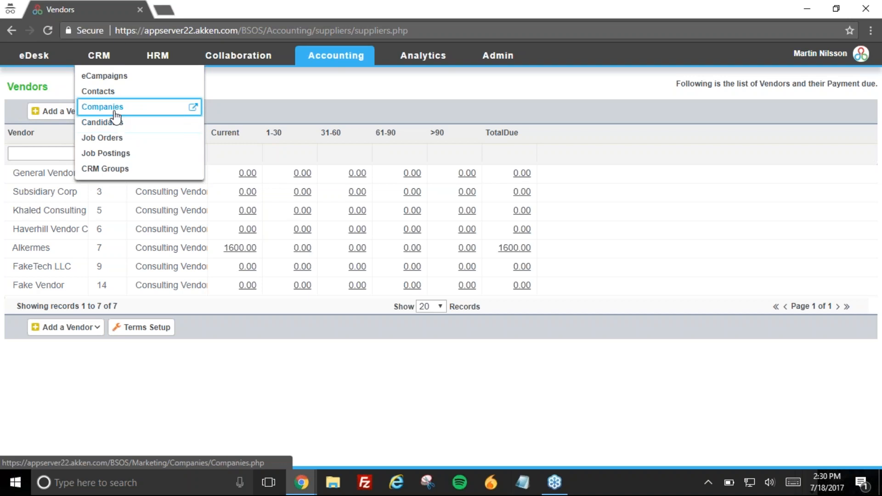
pyautogui.click(119, 115)
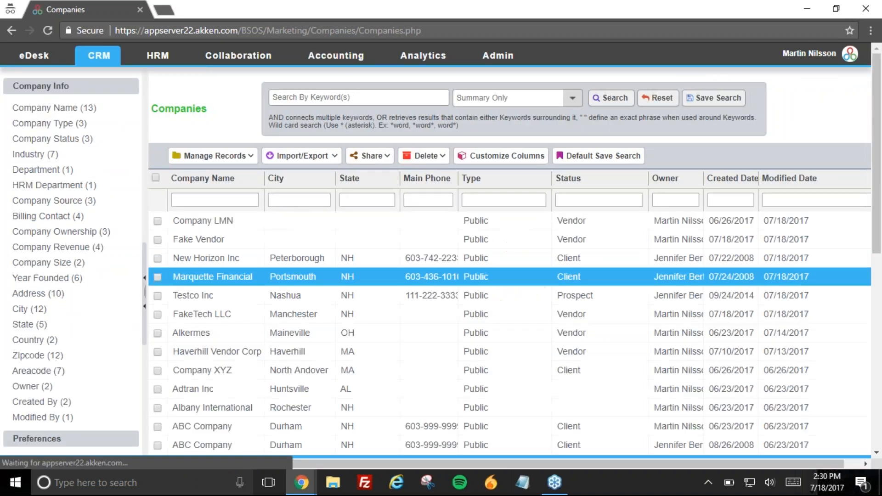
pyautogui.click(254, 353)
pyautogui.scroll(-1, 342, 342)
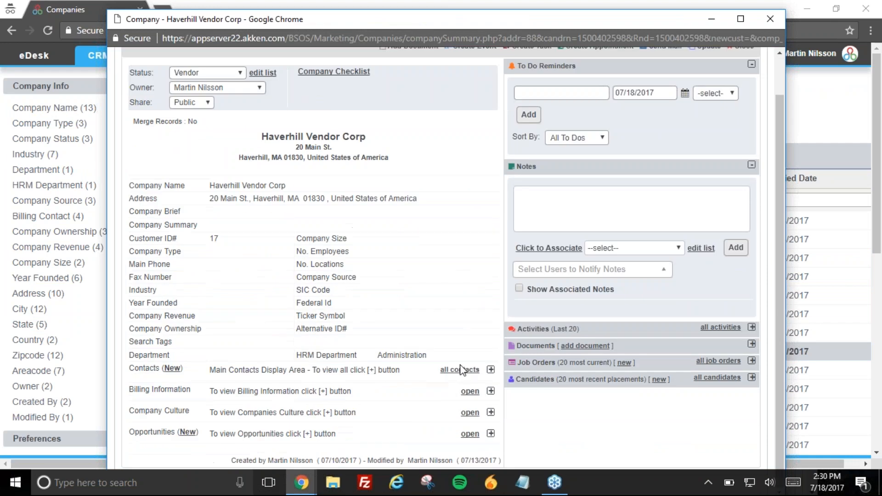
pyautogui.click(459, 370)
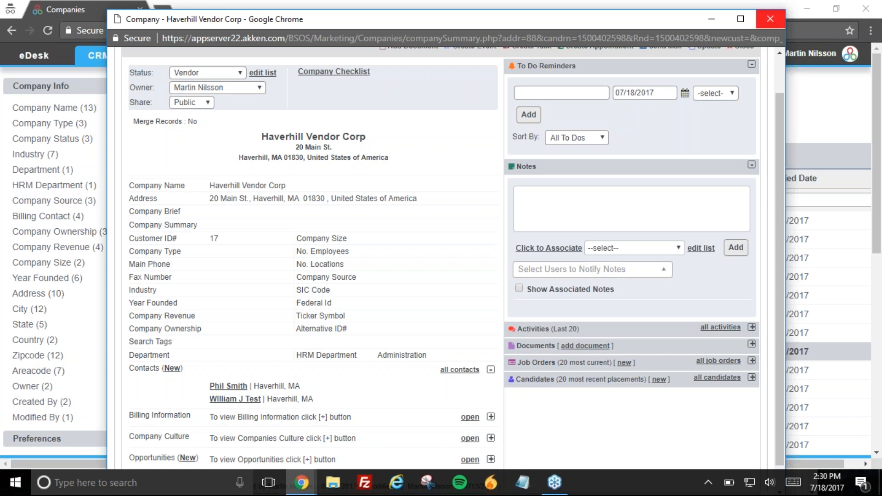
pyautogui.click(769, 18)
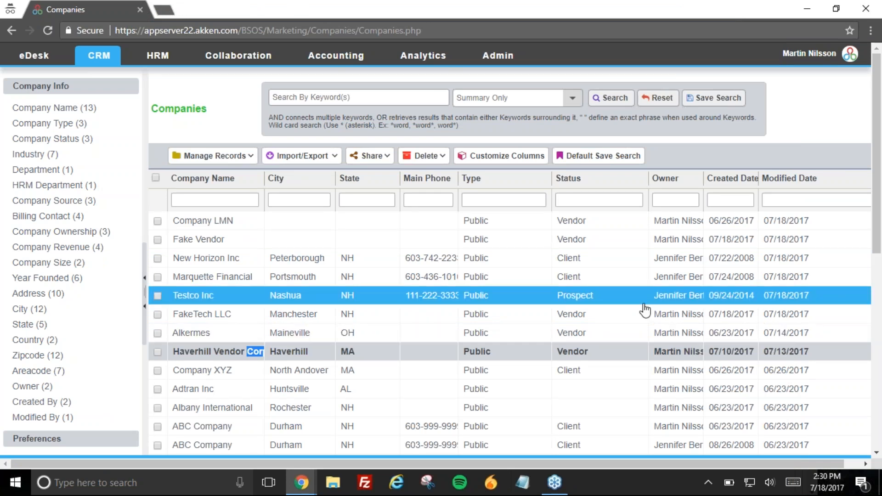
# Step: Open the archived records view for CRM Companies
pyautogui.click(425, 155)
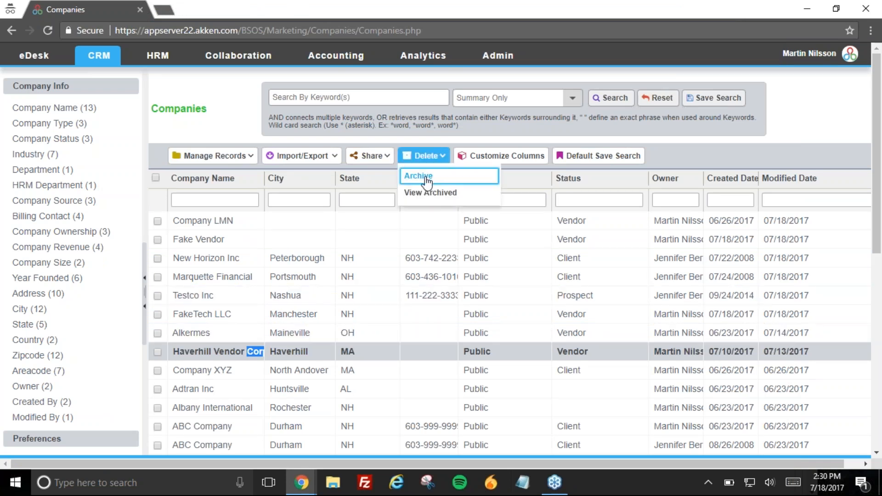
pyautogui.click(463, 197)
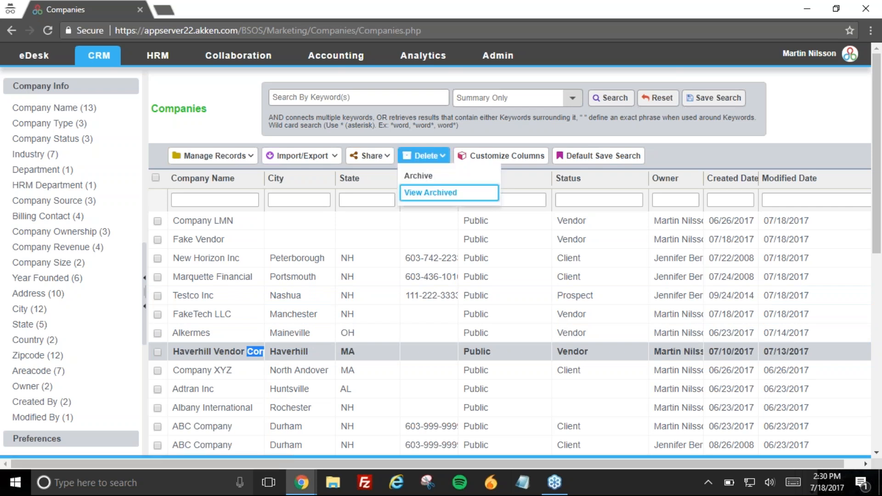